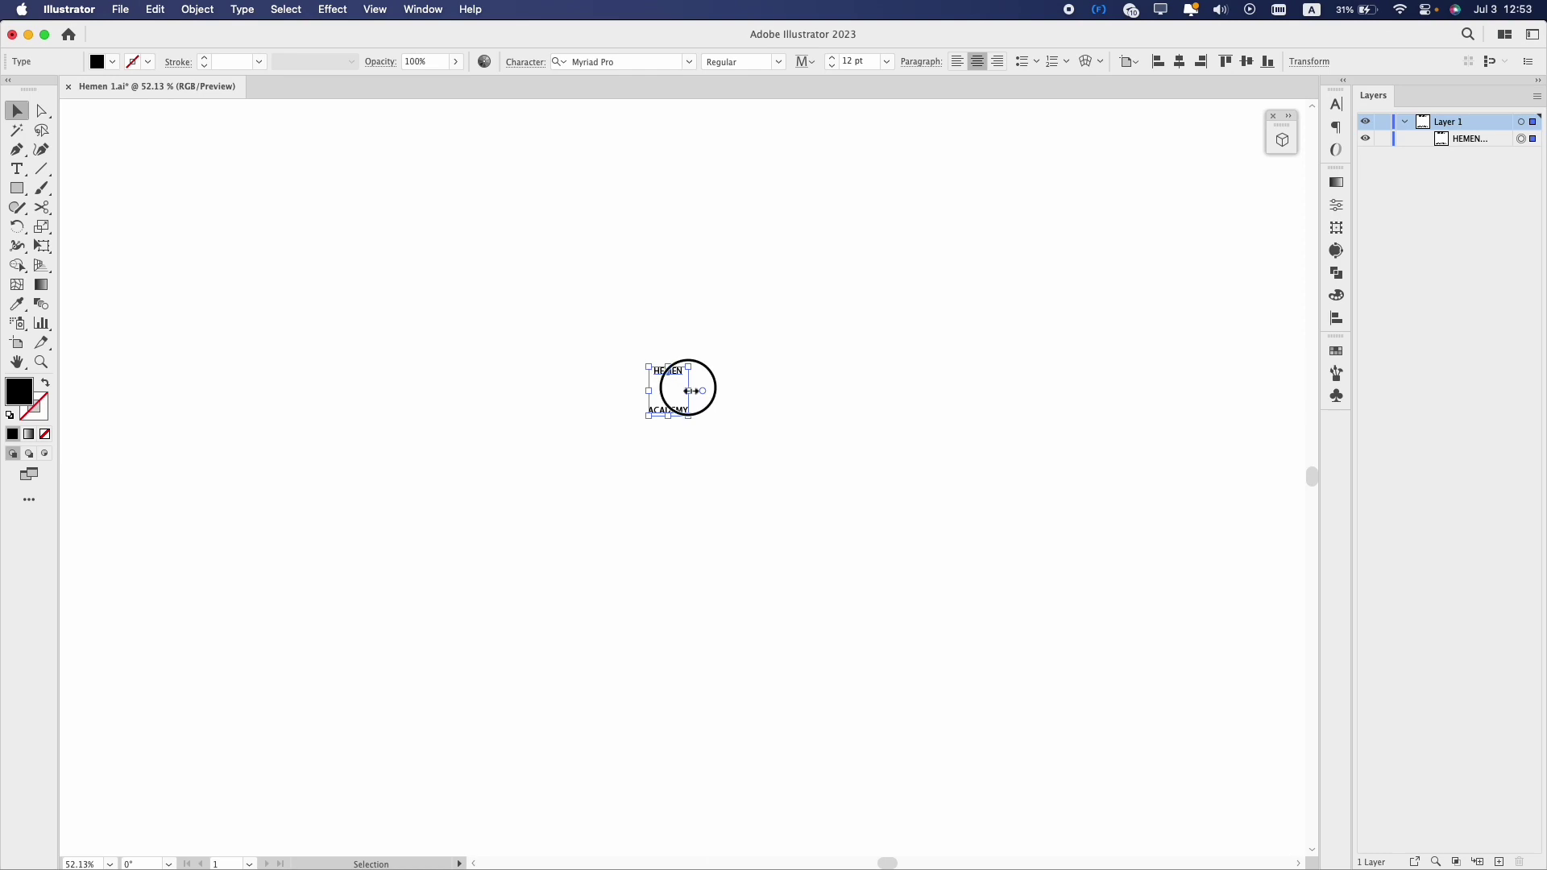
- Enlarge the HEMEN ACADEMY text to about 86 pt and set both lines in the Gotham Black font
left_click_drag(688, 391, 811, 390)
double_click(797, 536)
left_click_drag(803, 540, 577, 262)
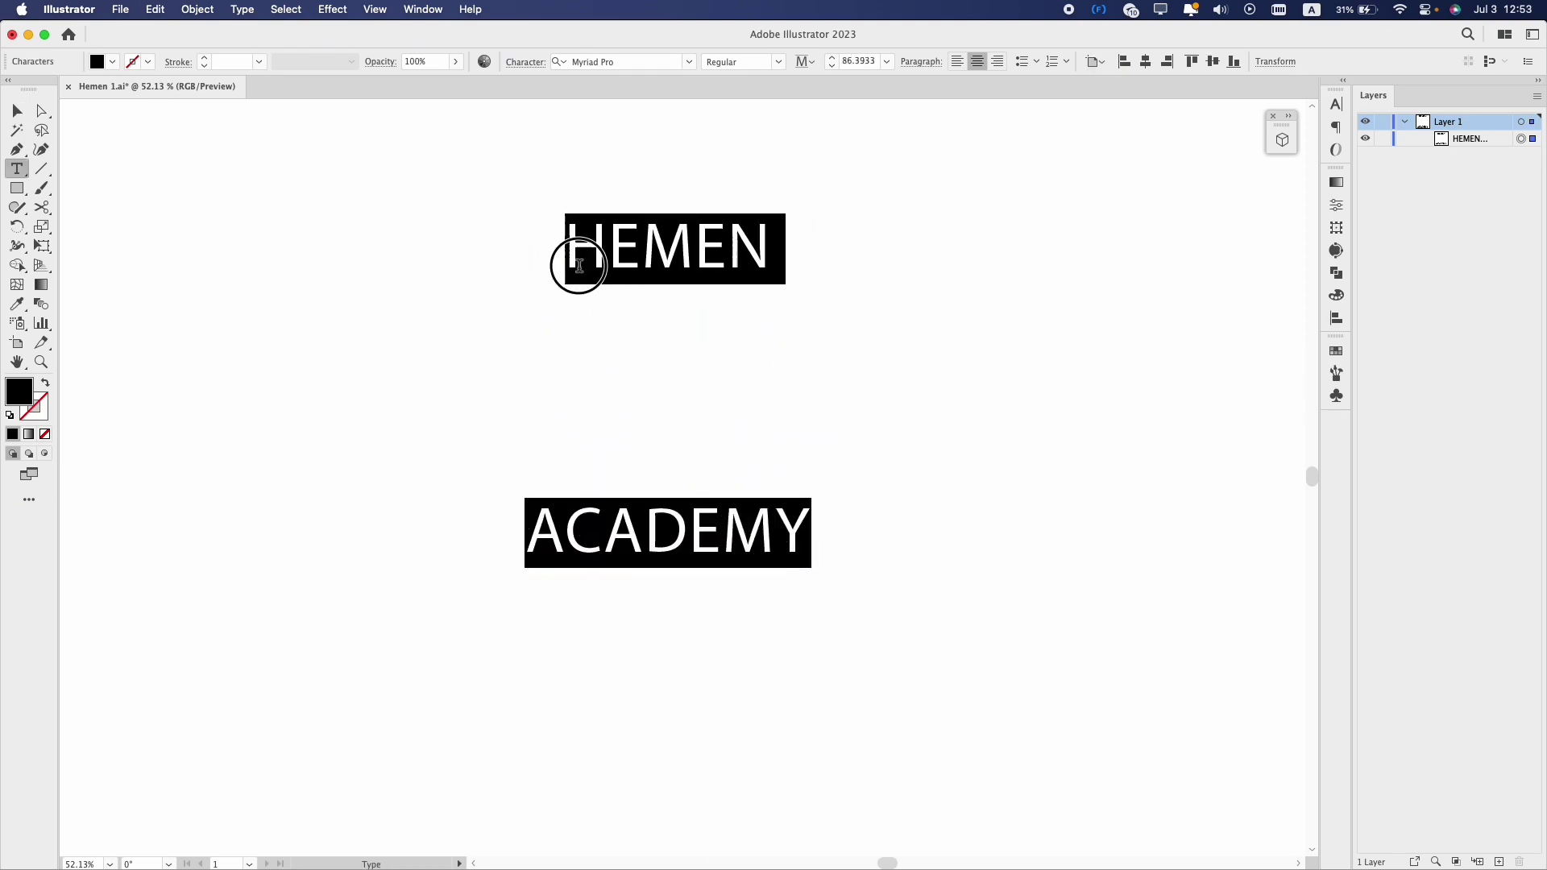
left_click(689, 62)
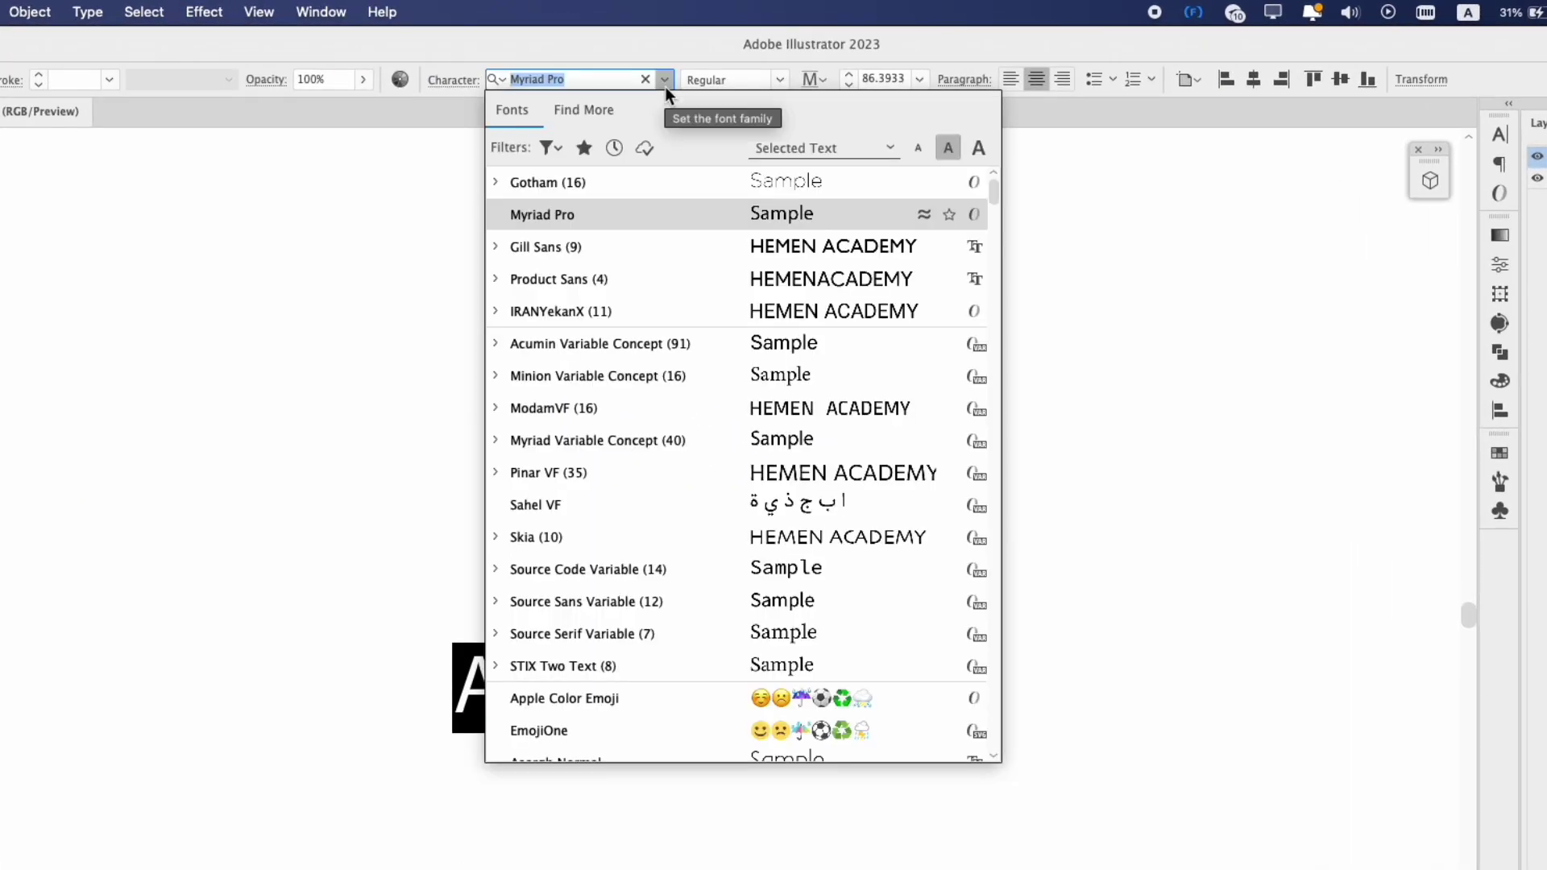
type("GOTHA")
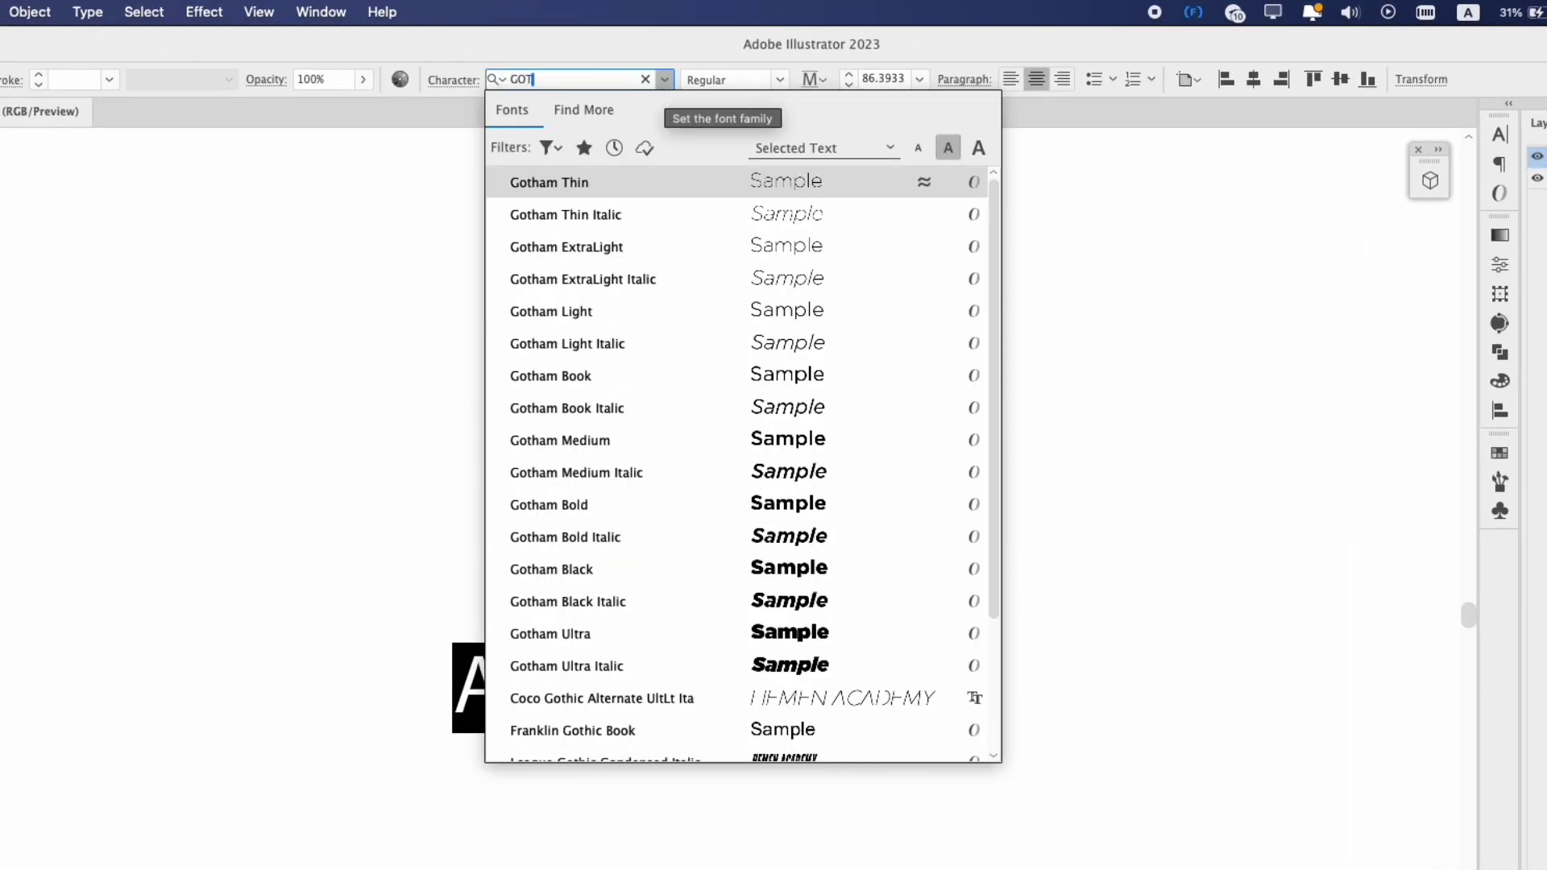
type("M")
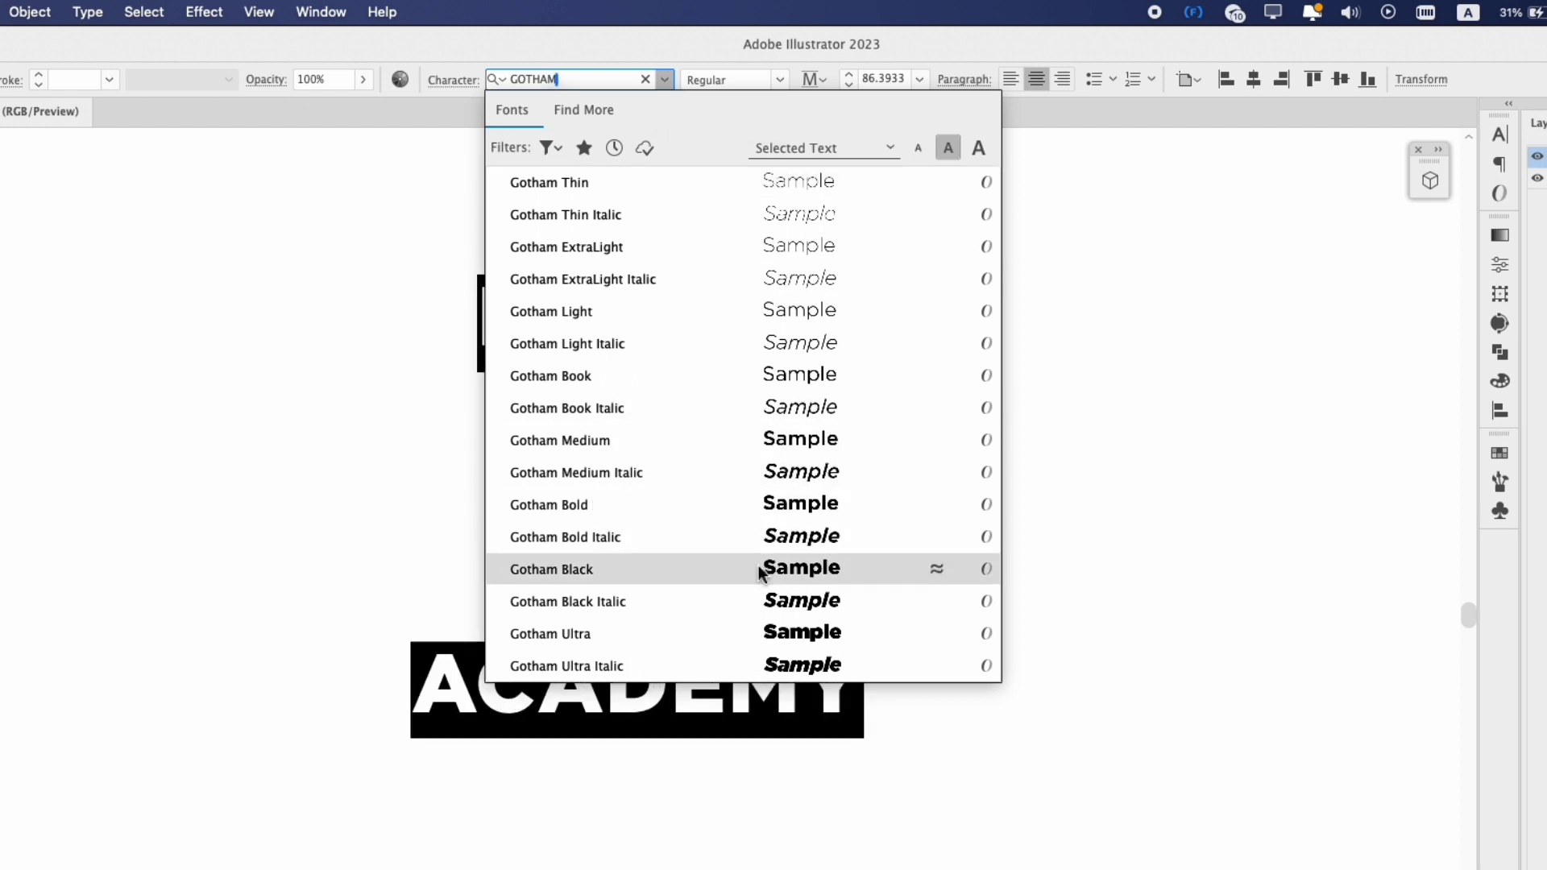
left_click(762, 566)
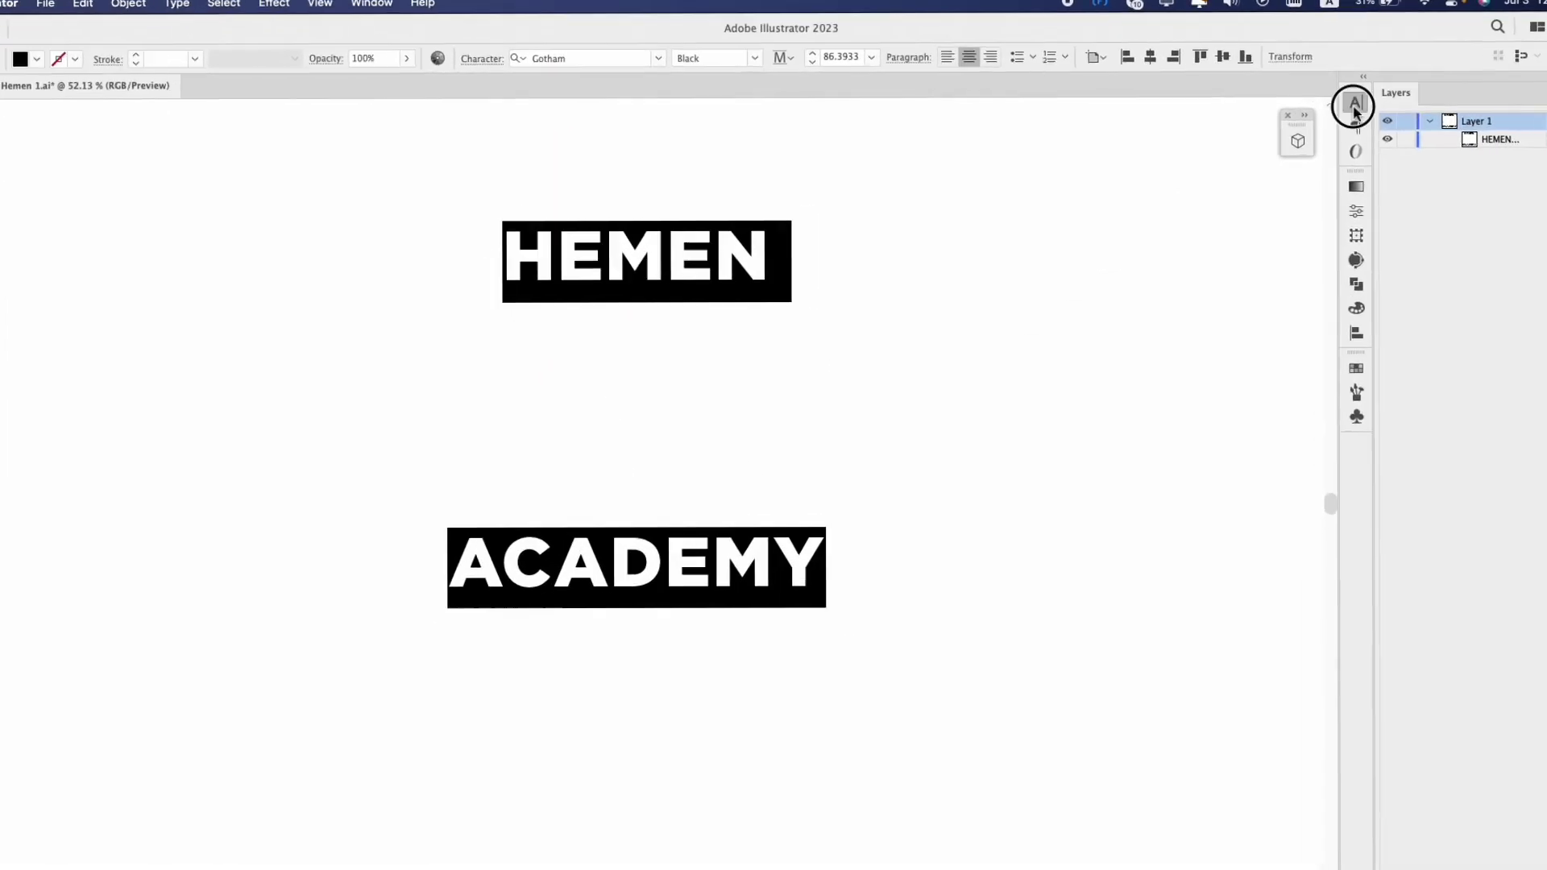
- Set the leading of both text lines to 61 pt so HEMEN sits directly above ACADEMY
left_click(1378, 112)
left_click(1326, 225)
key("super+a")
type("70")
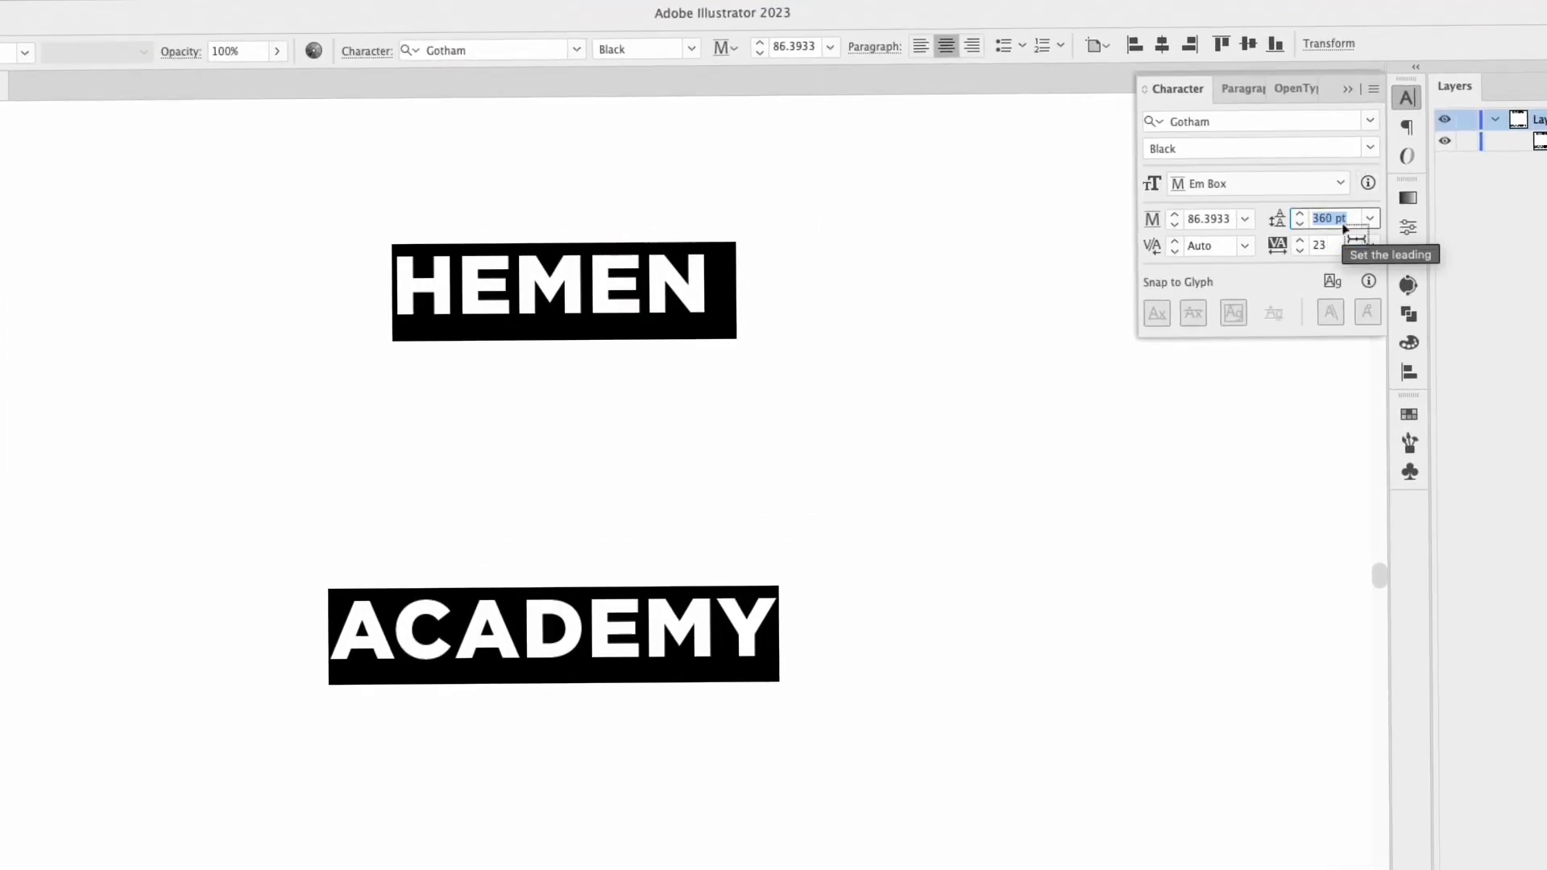
key("Return")
key("Down")
key("Down")
key("Down")
key("Down")
key("Down")
key("Down")
key("Down")
key("Down")
key("Down")
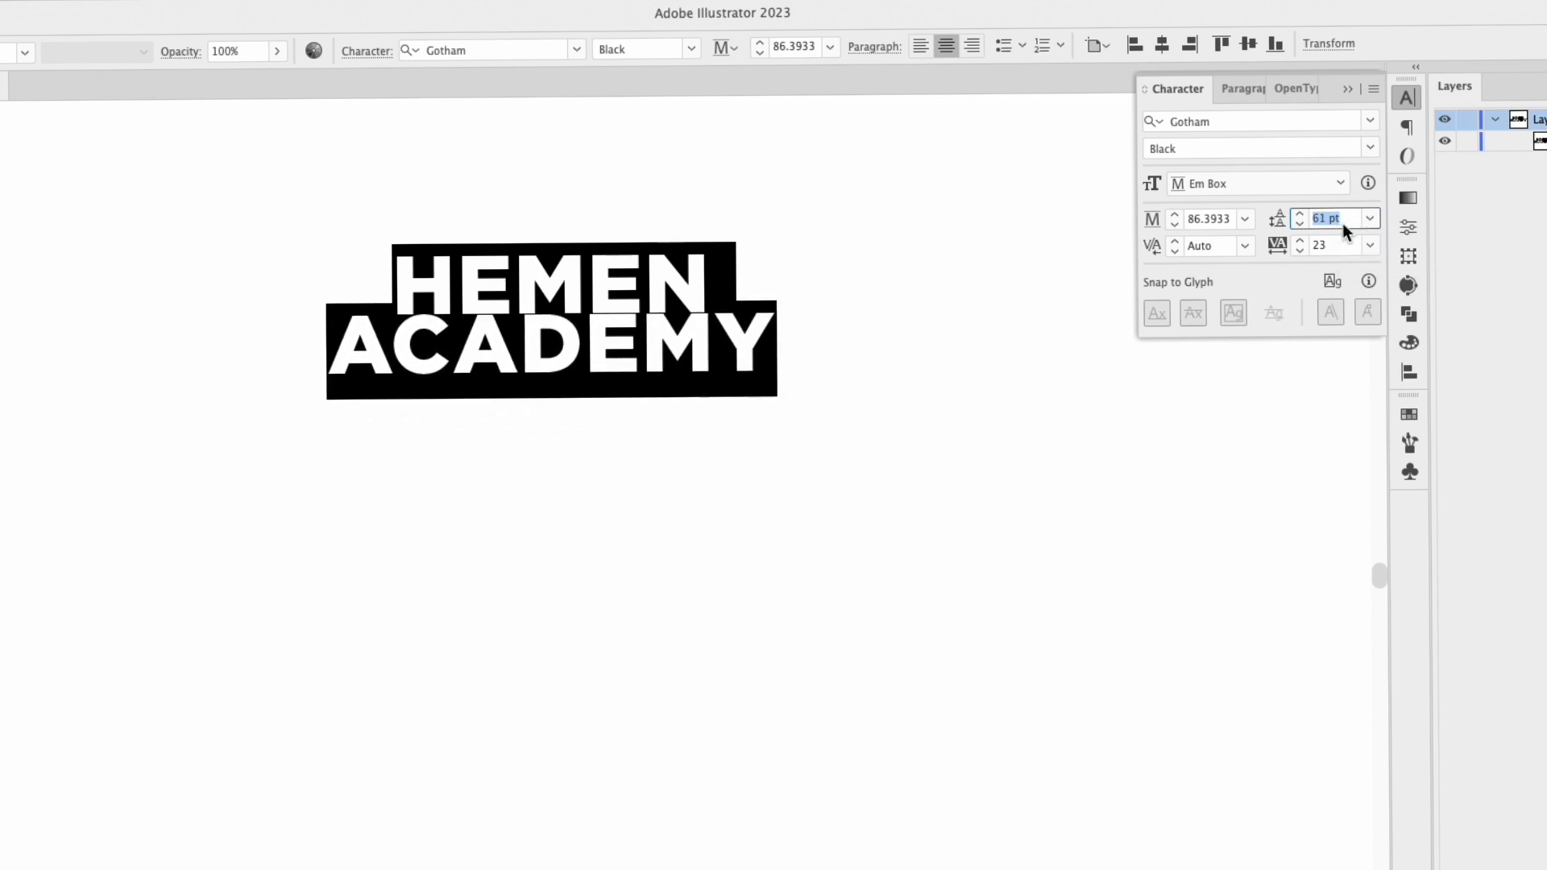
- Select only the ACADEMY line and increase its tracking to about 47
key("super+shift+a")
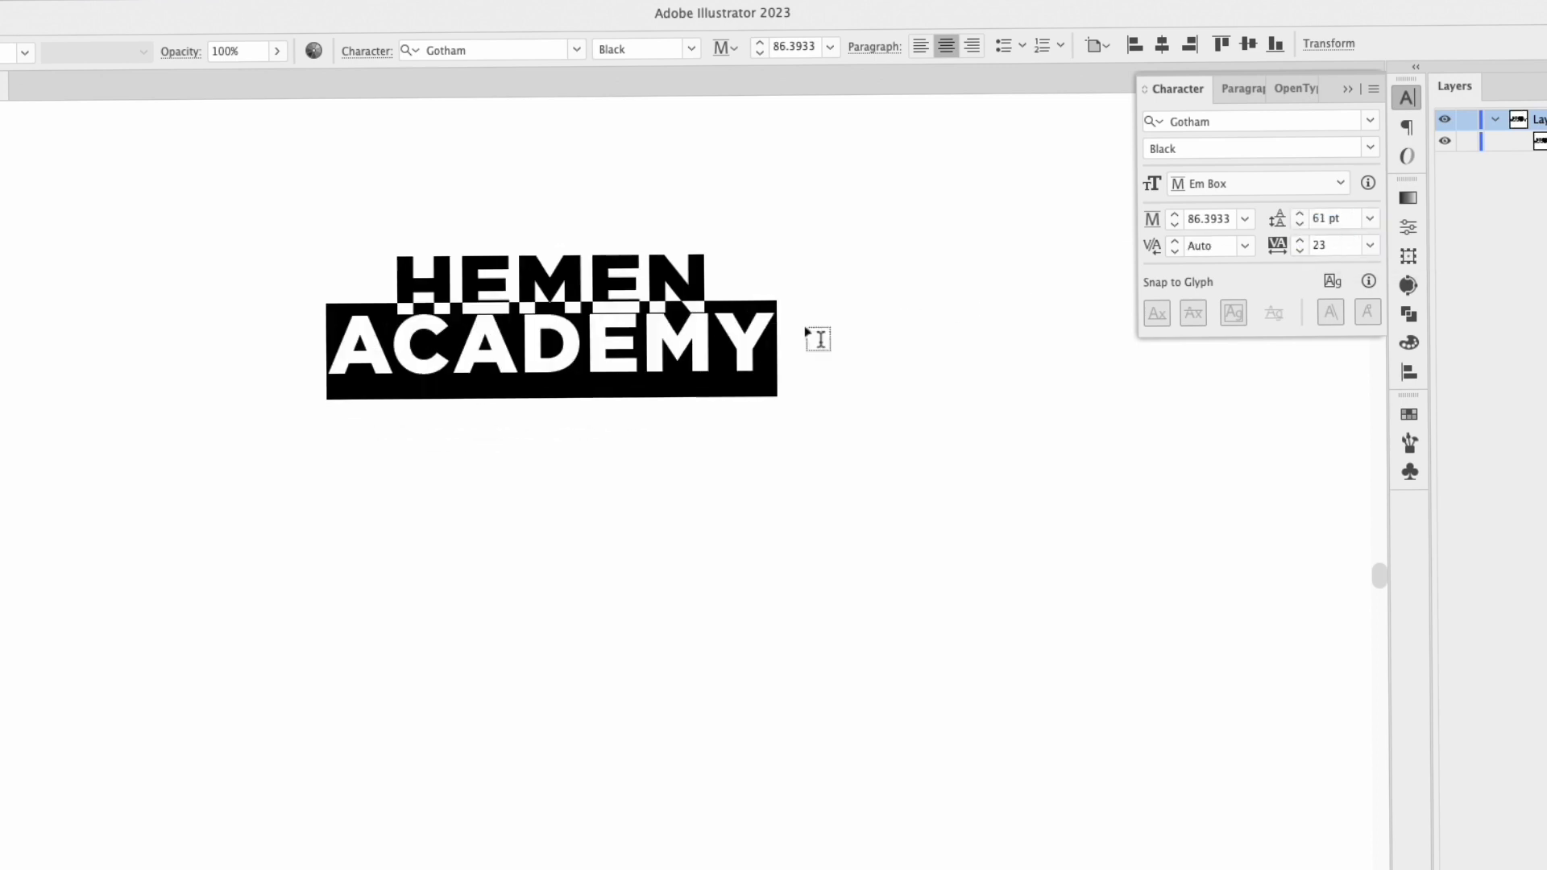
left_click(1347, 244)
key("shift+Up")
key("shift+Up")
key("shift+Up")
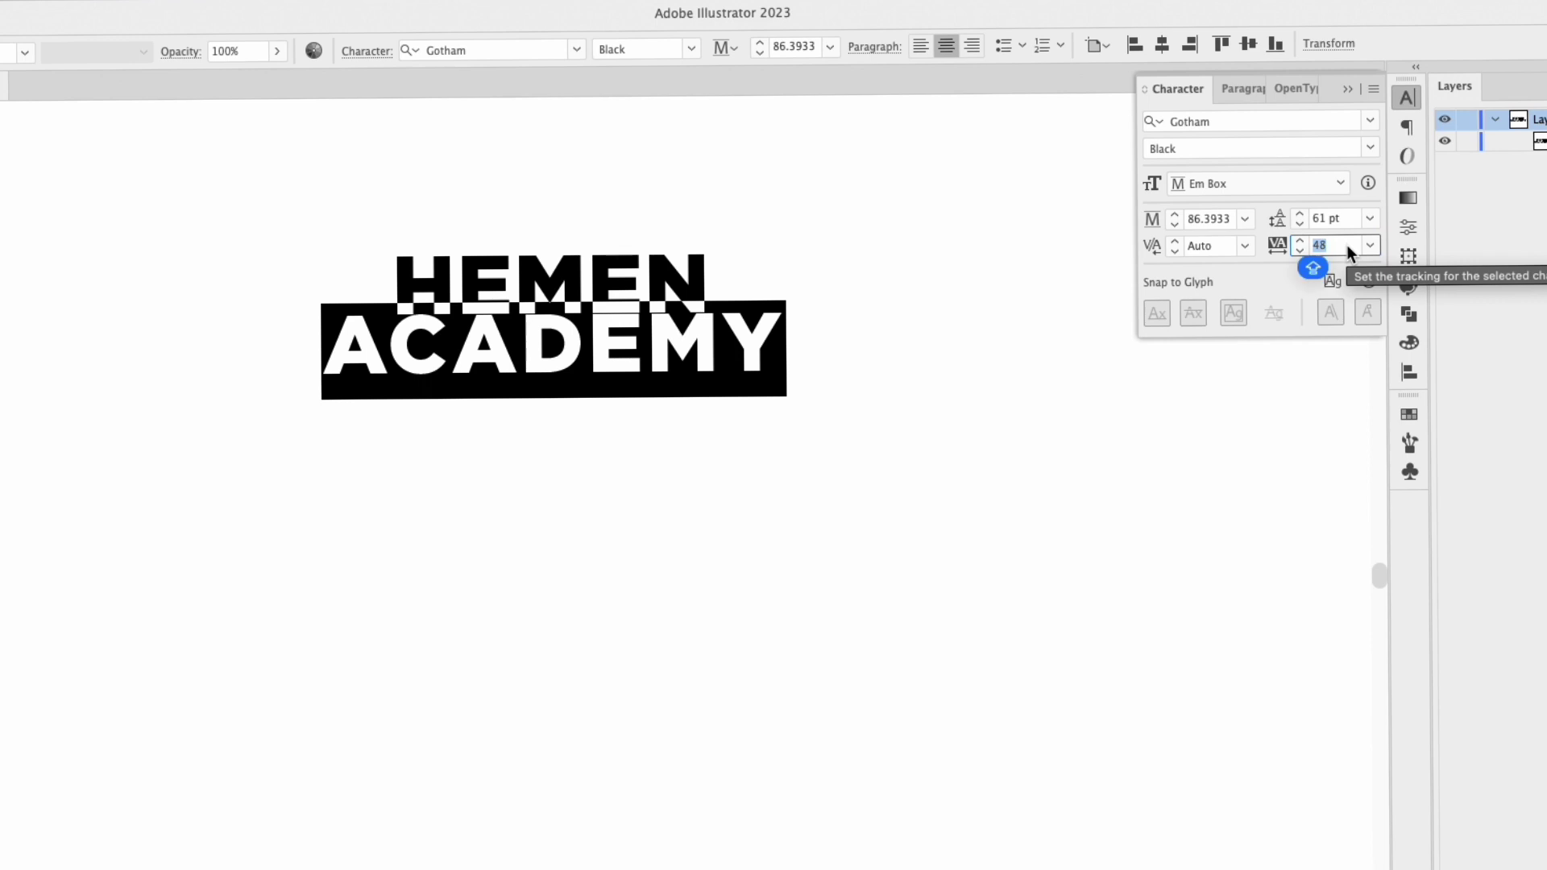
- Scale up the whole two-line text object to a font size of about 188 pt
left_click(20, 111)
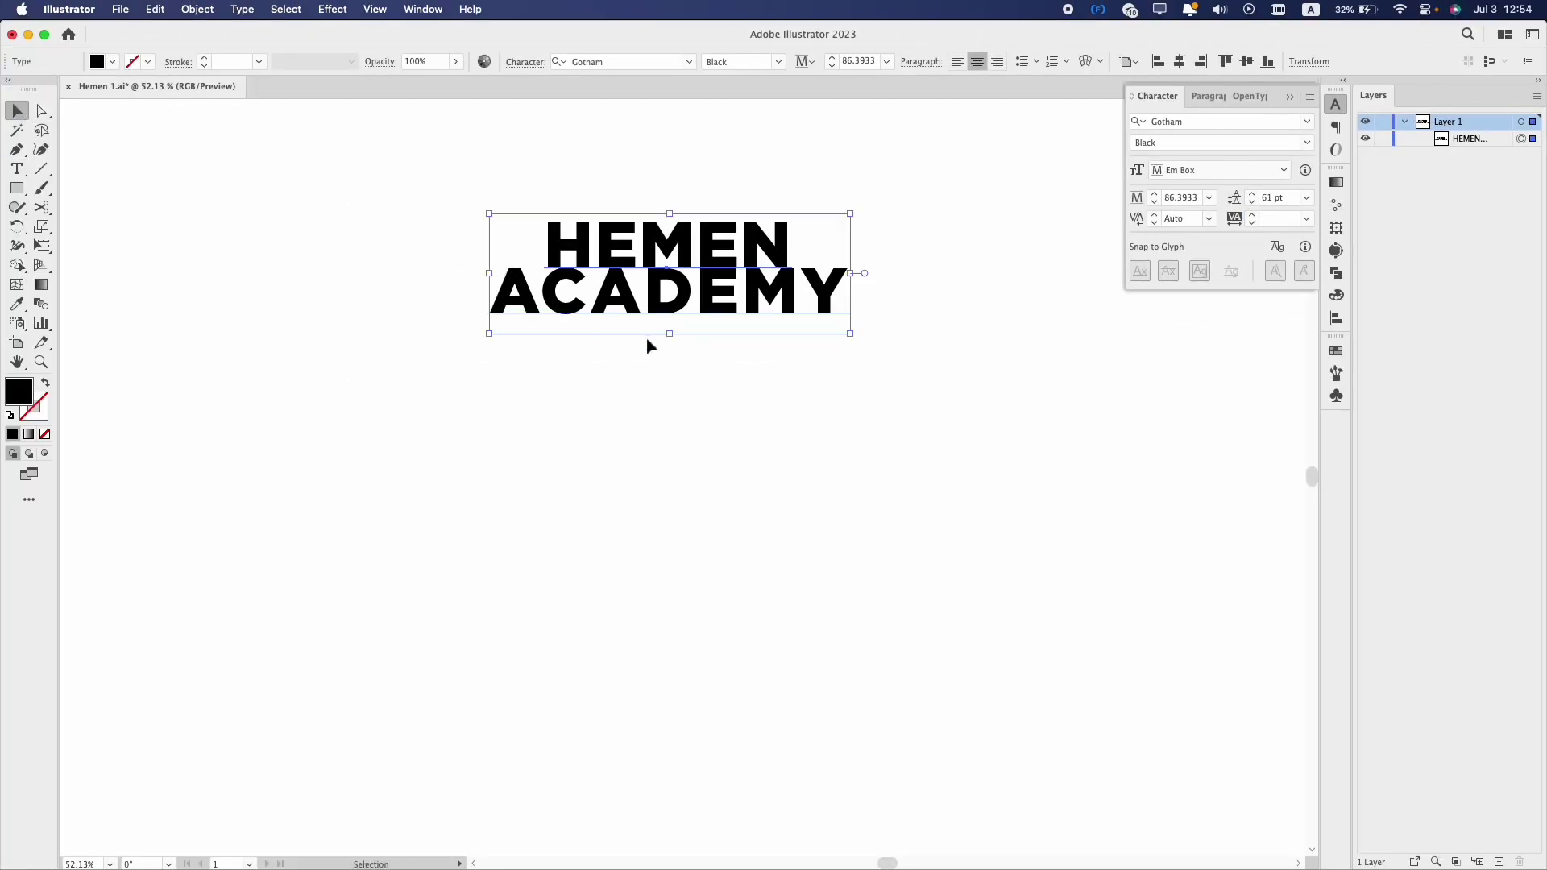
left_click_drag(669, 333, 691, 497)
left_click(694, 497)
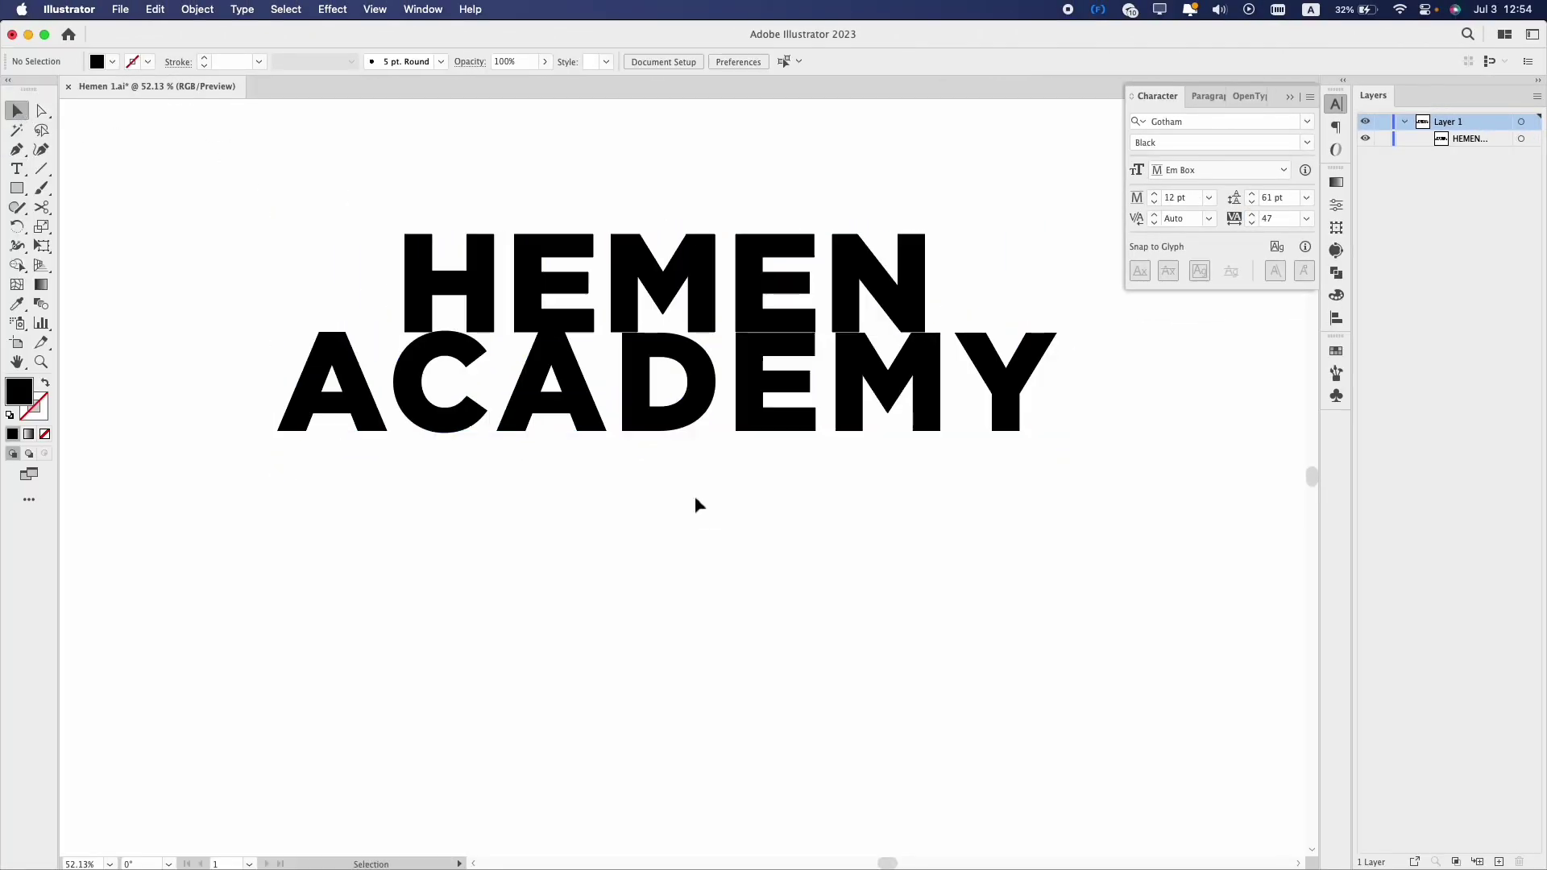
- Center the enlarged text object horizontally and vertically on the artboard
scroll(693, 494, "down", 2)
left_click(866, 306)
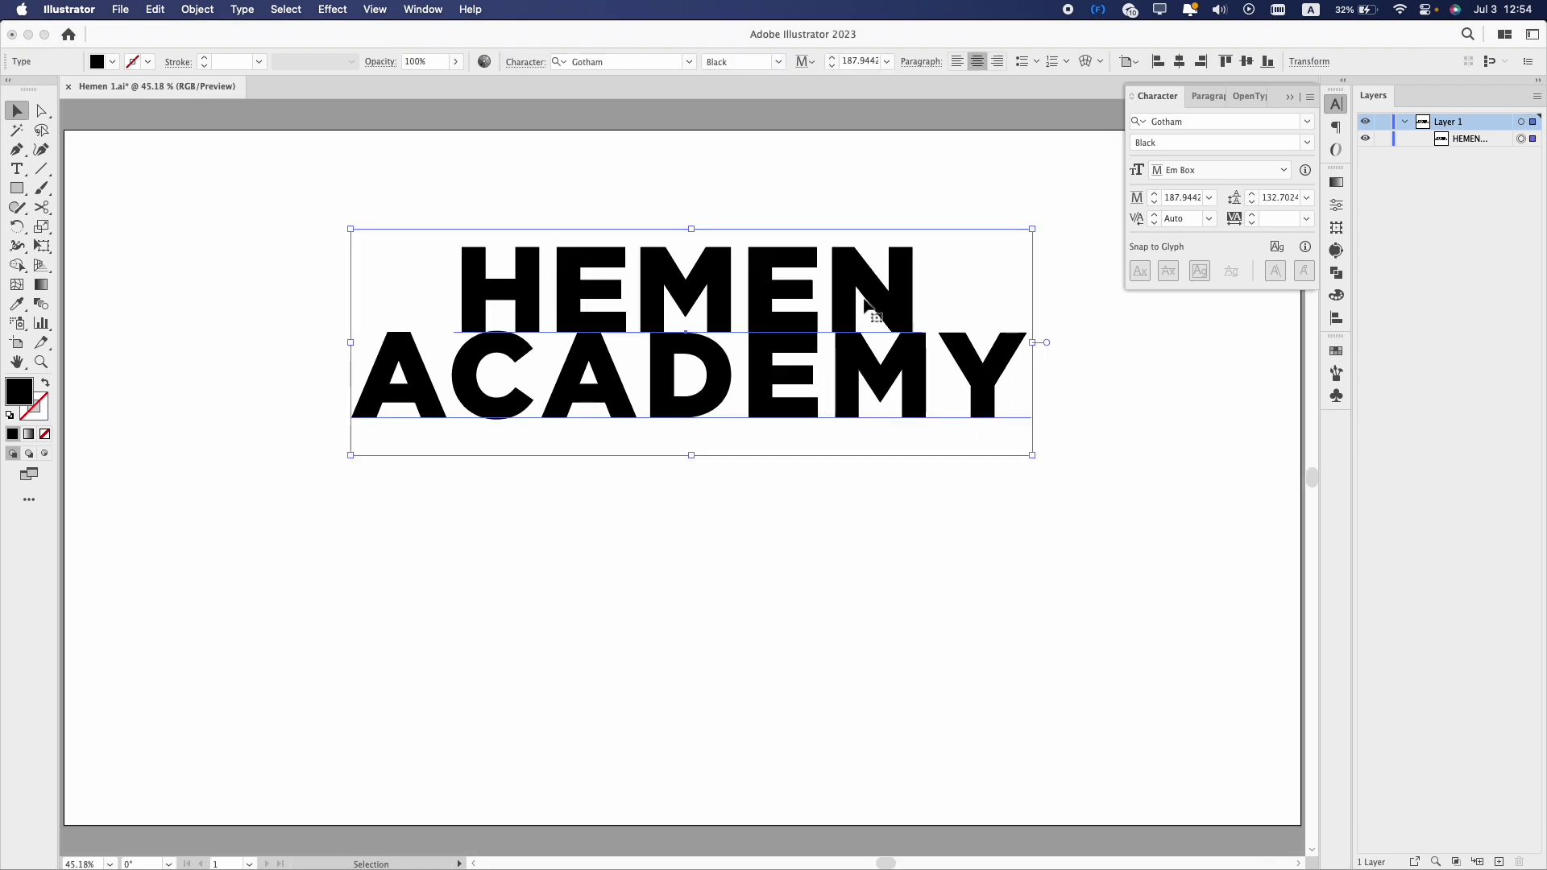
left_click(1178, 62)
left_click(1247, 62)
left_click(1289, 96)
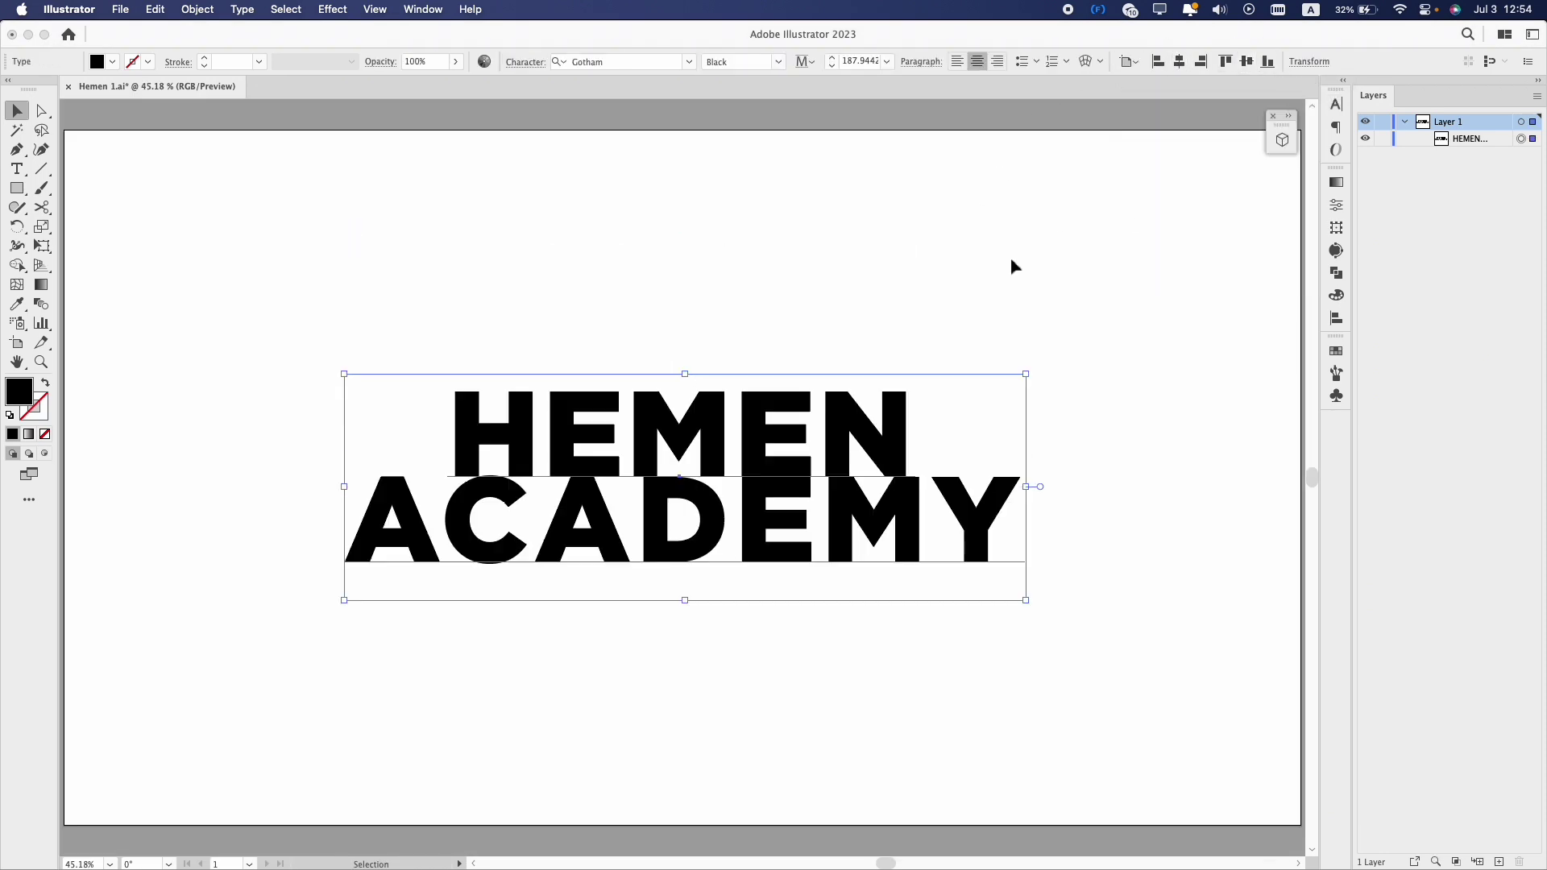
- Move the text slightly upward on the artboard and convert it to outlines
key("super+shift+a")
left_click_drag(887, 411, 890, 355)
right_click(642, 352)
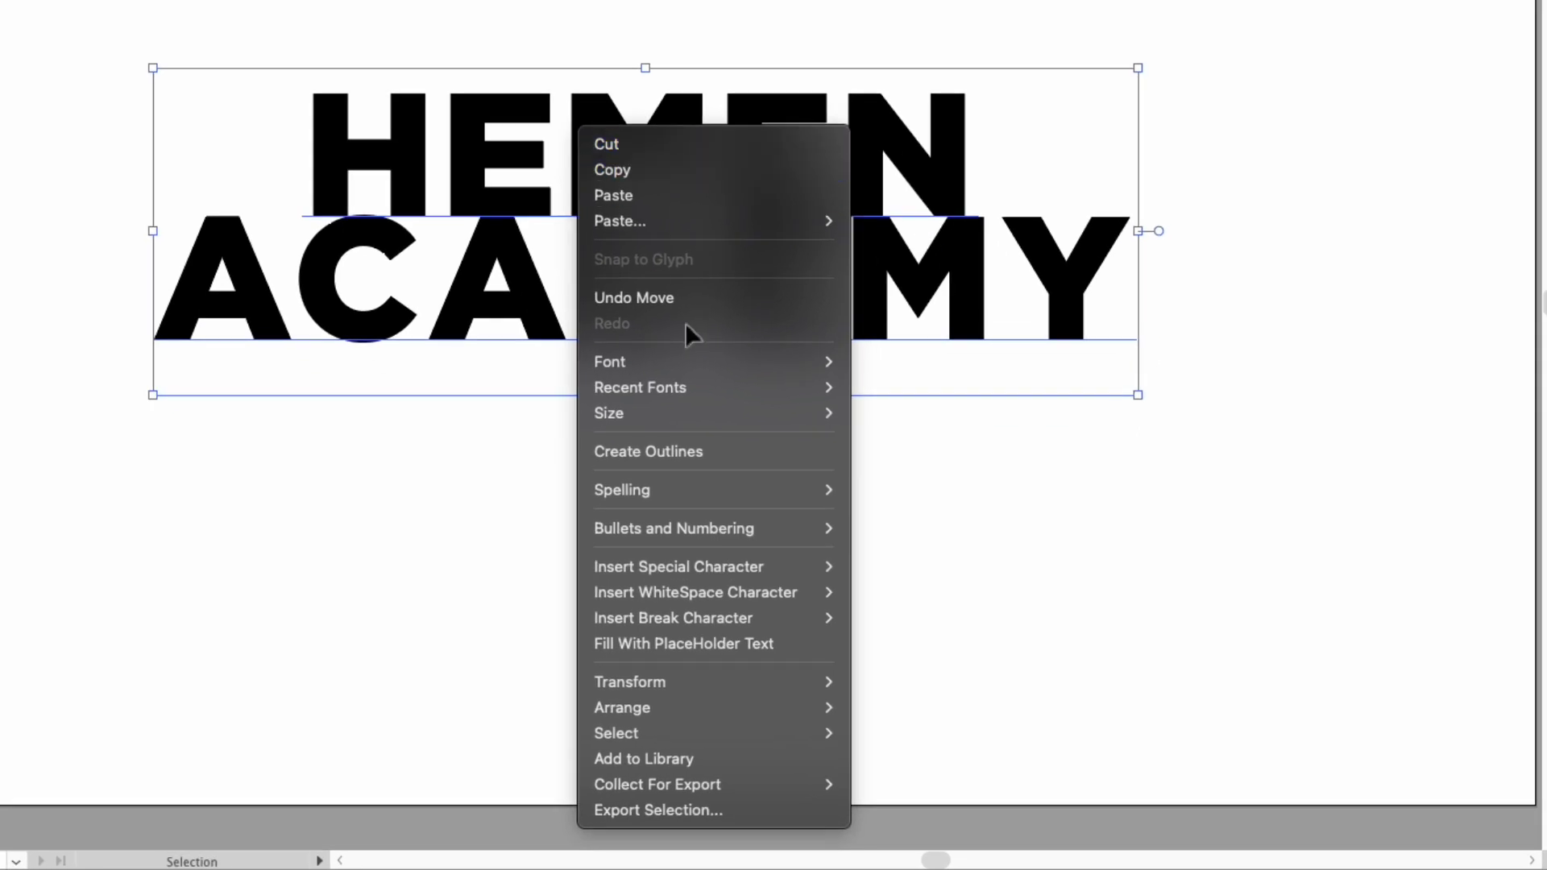
left_click(786, 448)
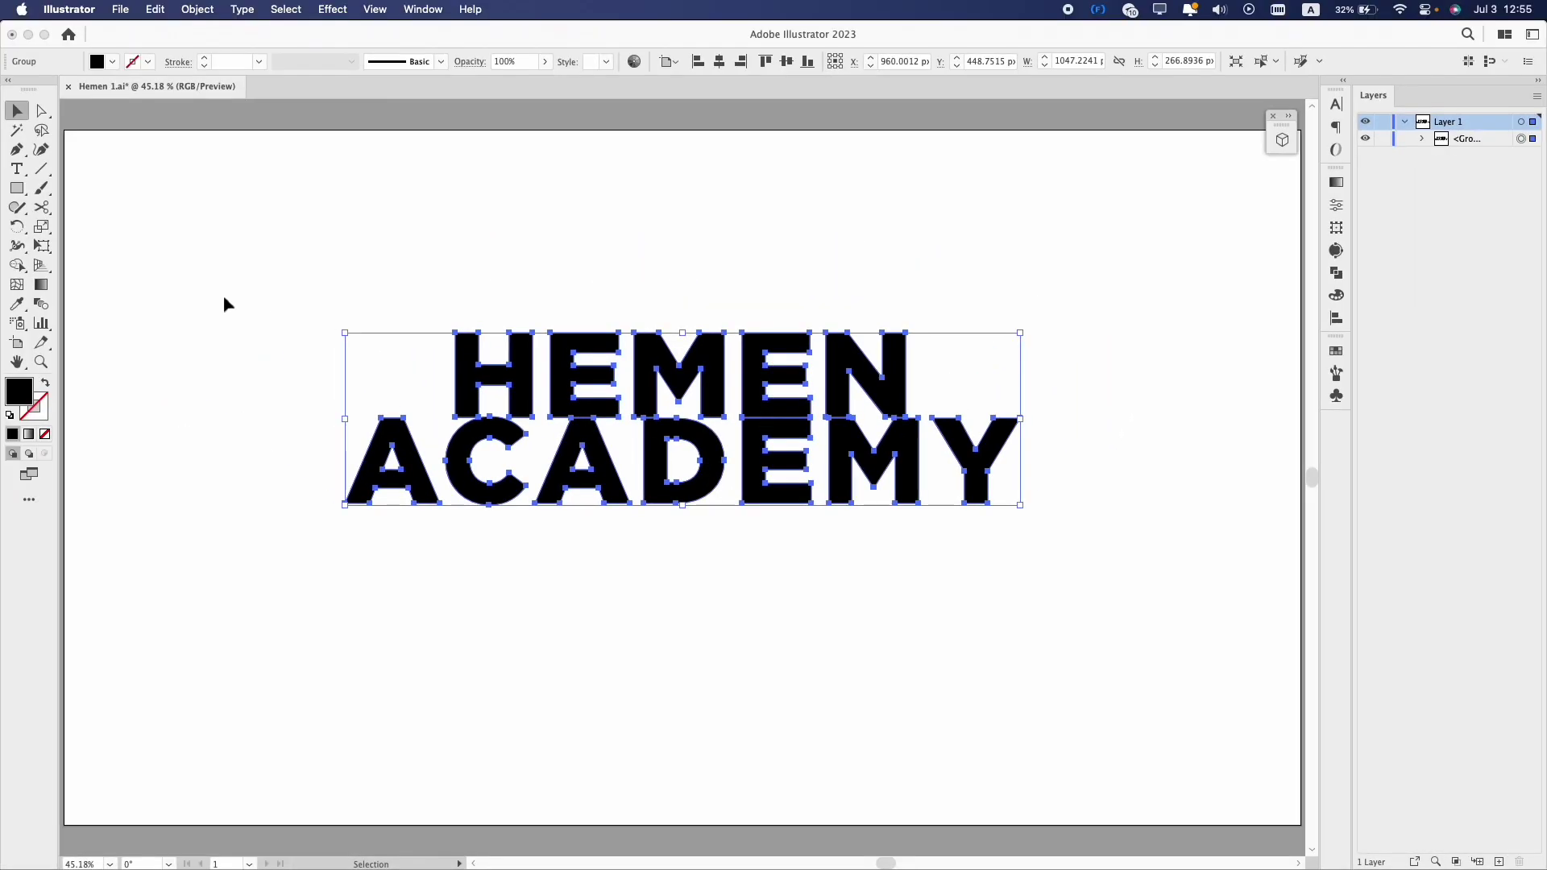
- Draw a rectangle of about 1928 by 1085 px covering the artboard and fill it with a linear gradient
key("m")
left_click_drag(70, 129, 1303, 826)
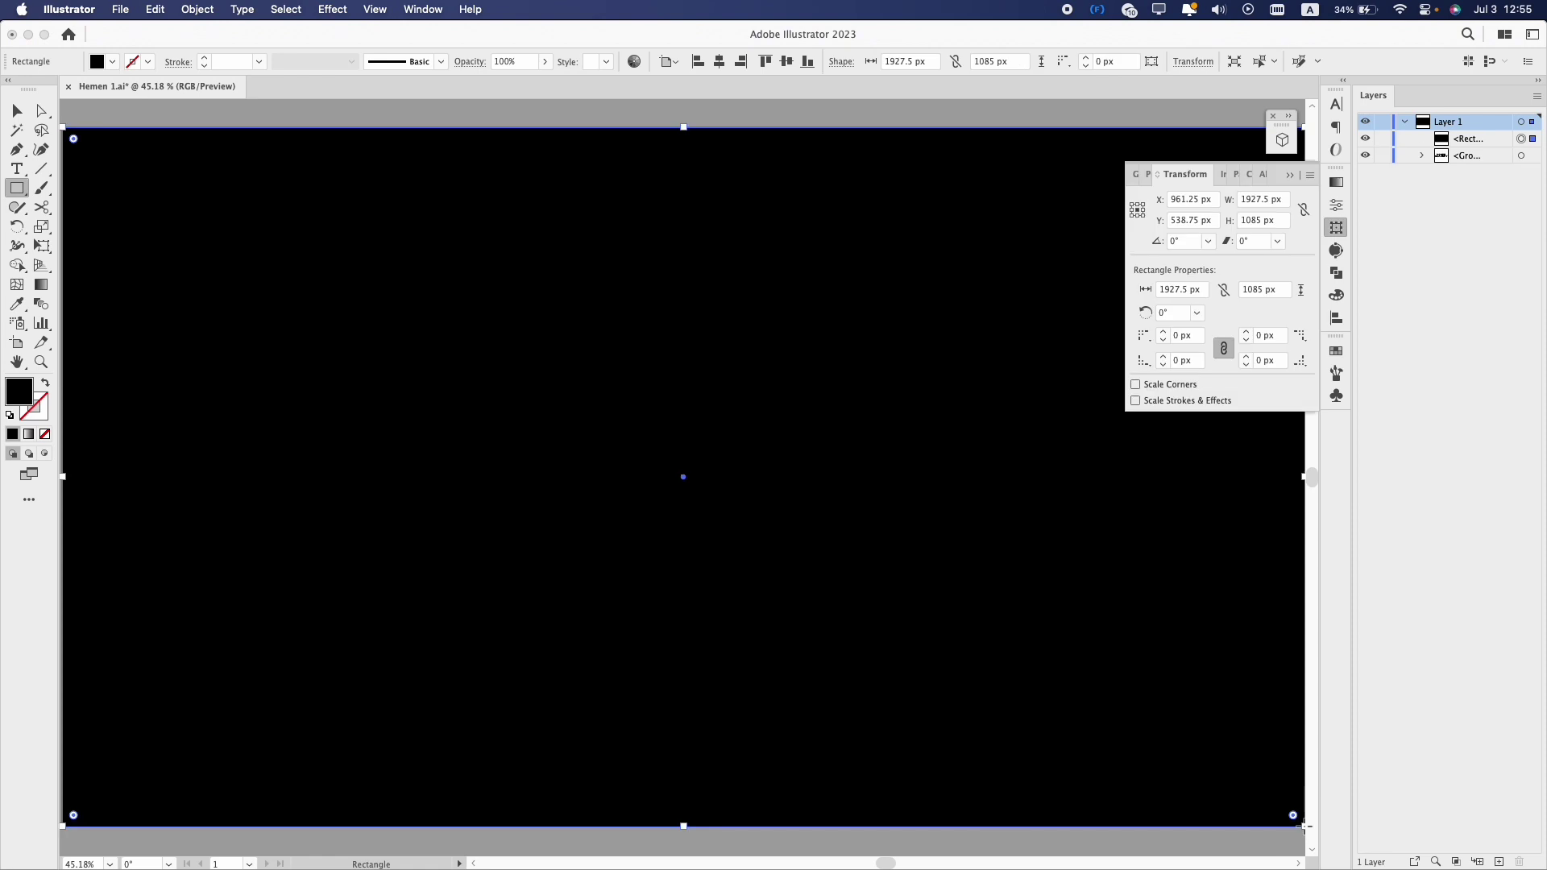
left_click(28, 434)
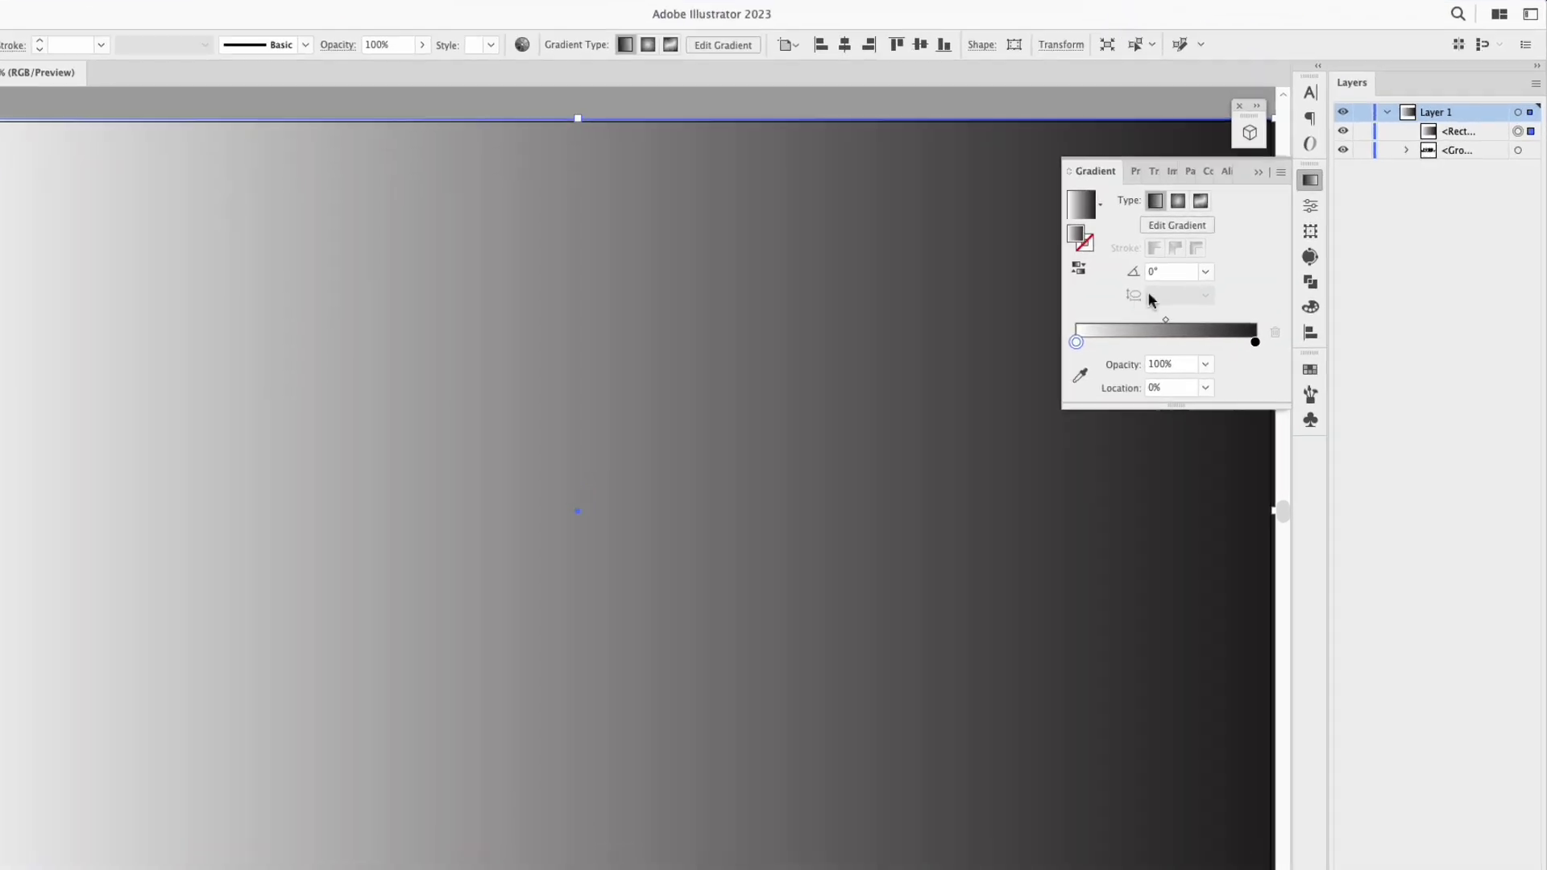
- Set the rectangle's gradient angle to 30° and make its color stops two light grays, slightly darker at the end
left_click(1206, 266)
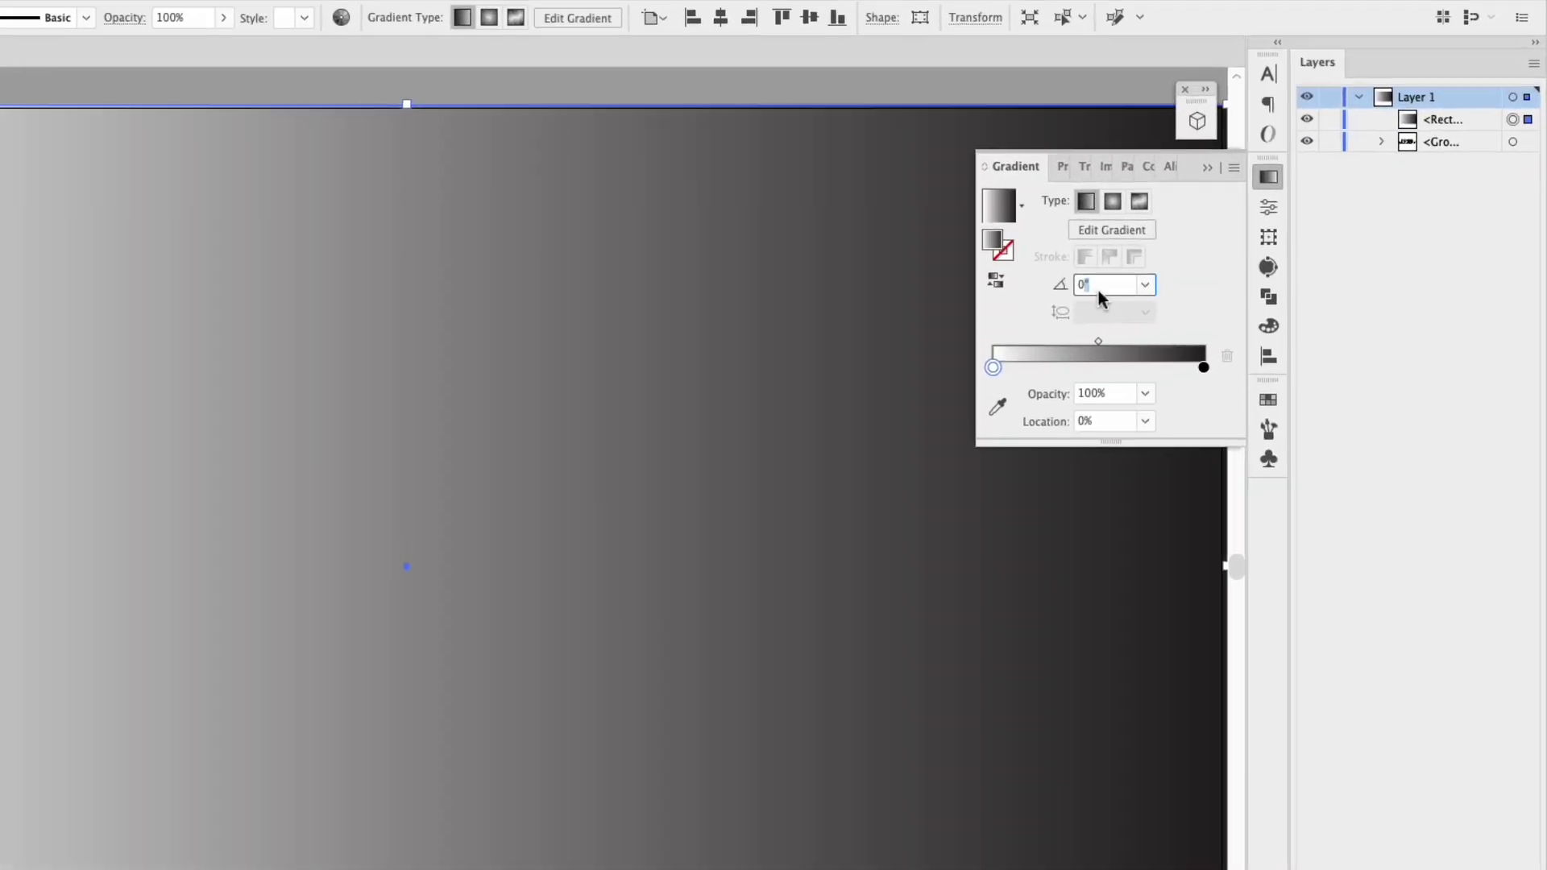
type("30")
key("Return")
double_click(993, 368)
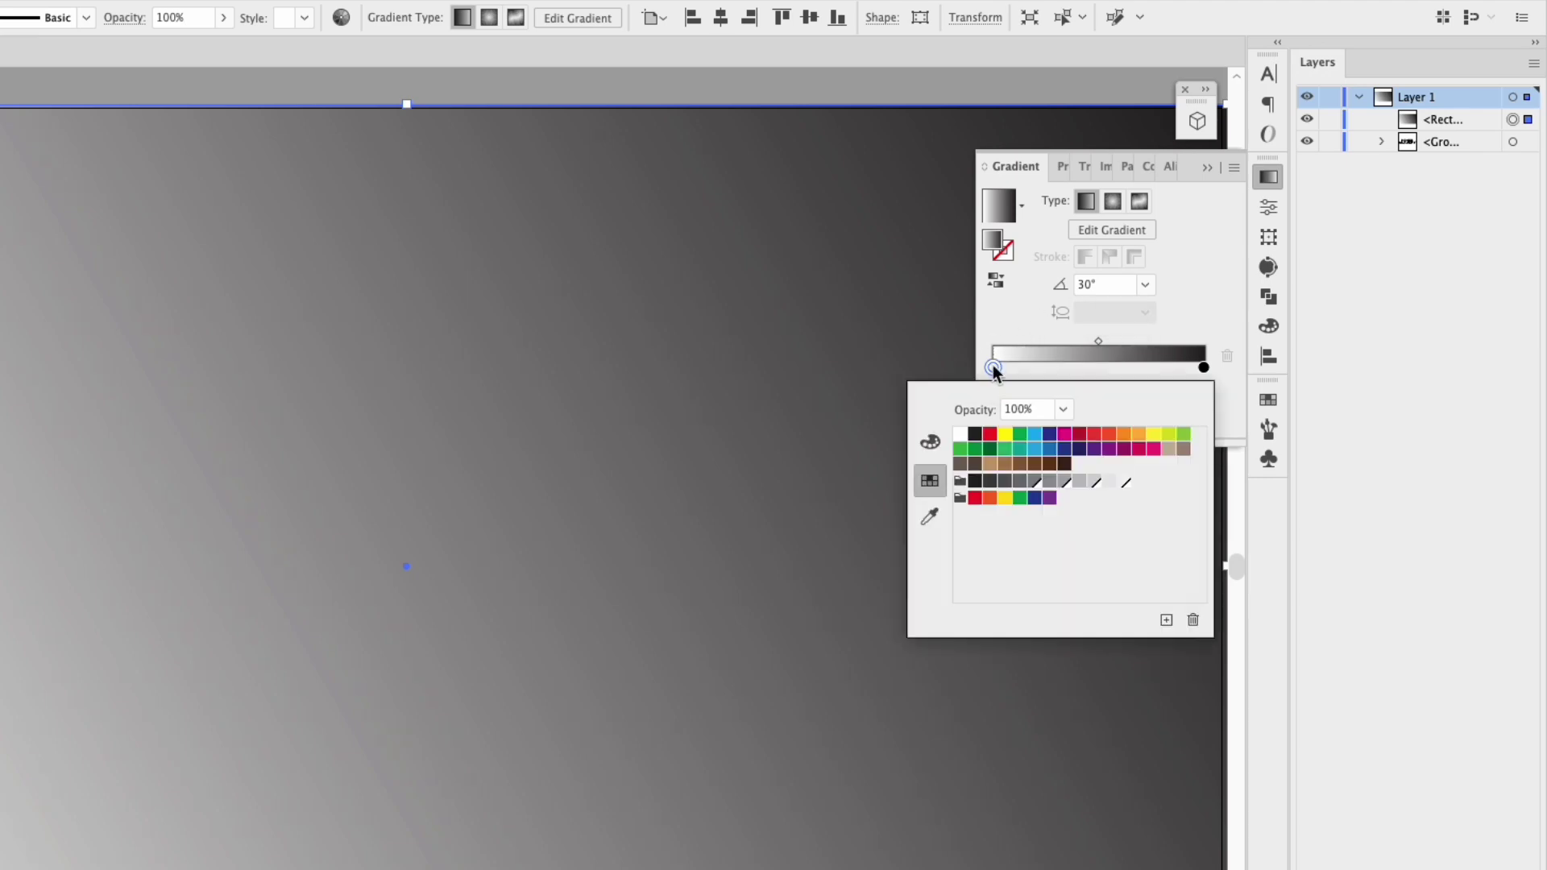
double_click(1204, 367)
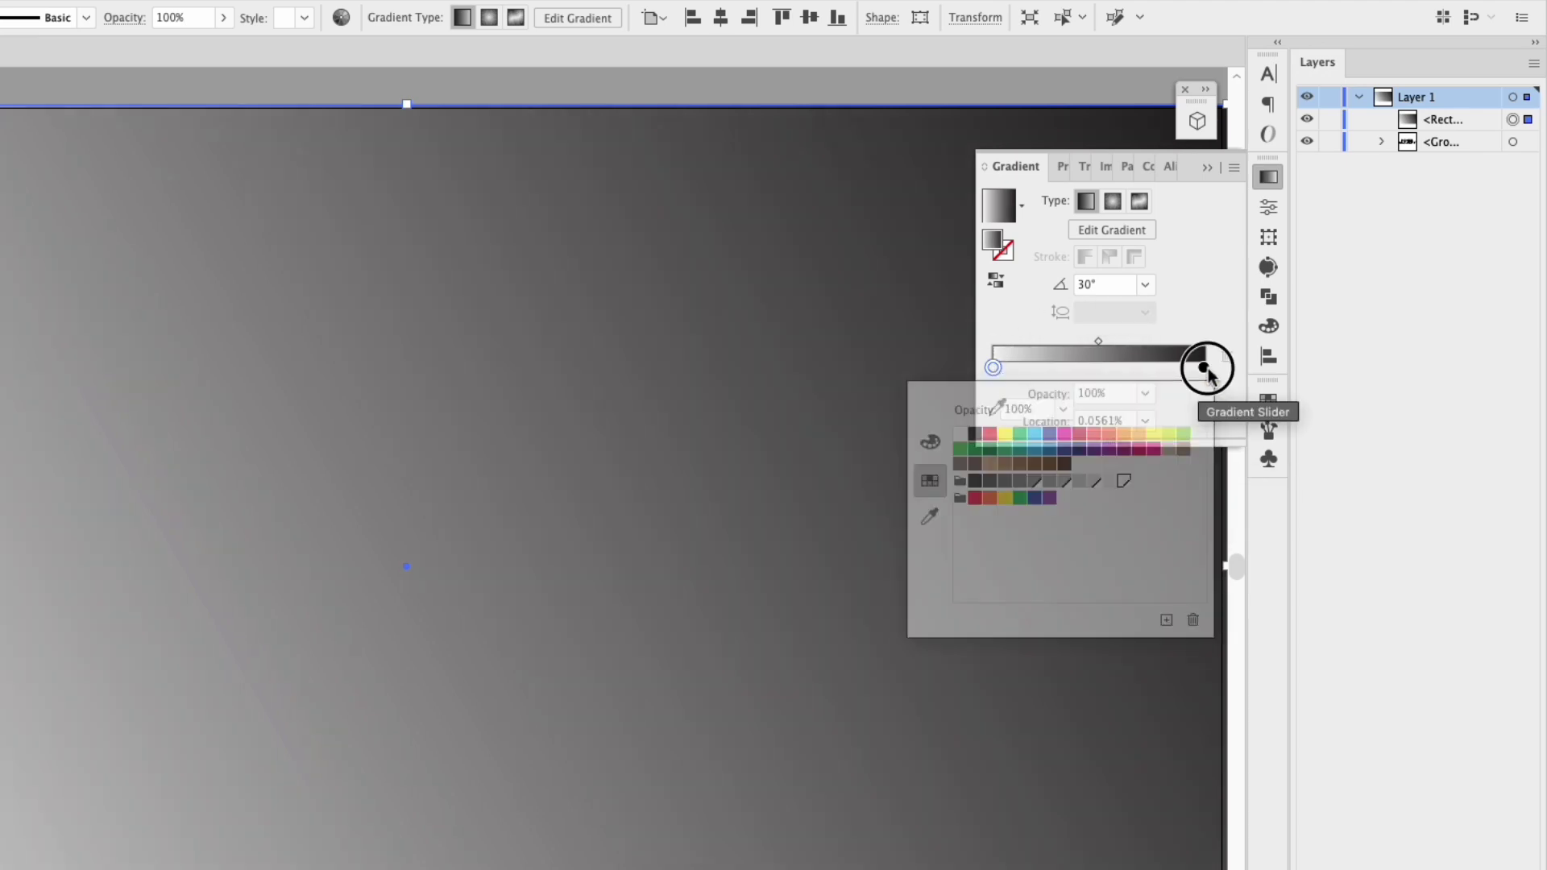
left_click(1093, 481)
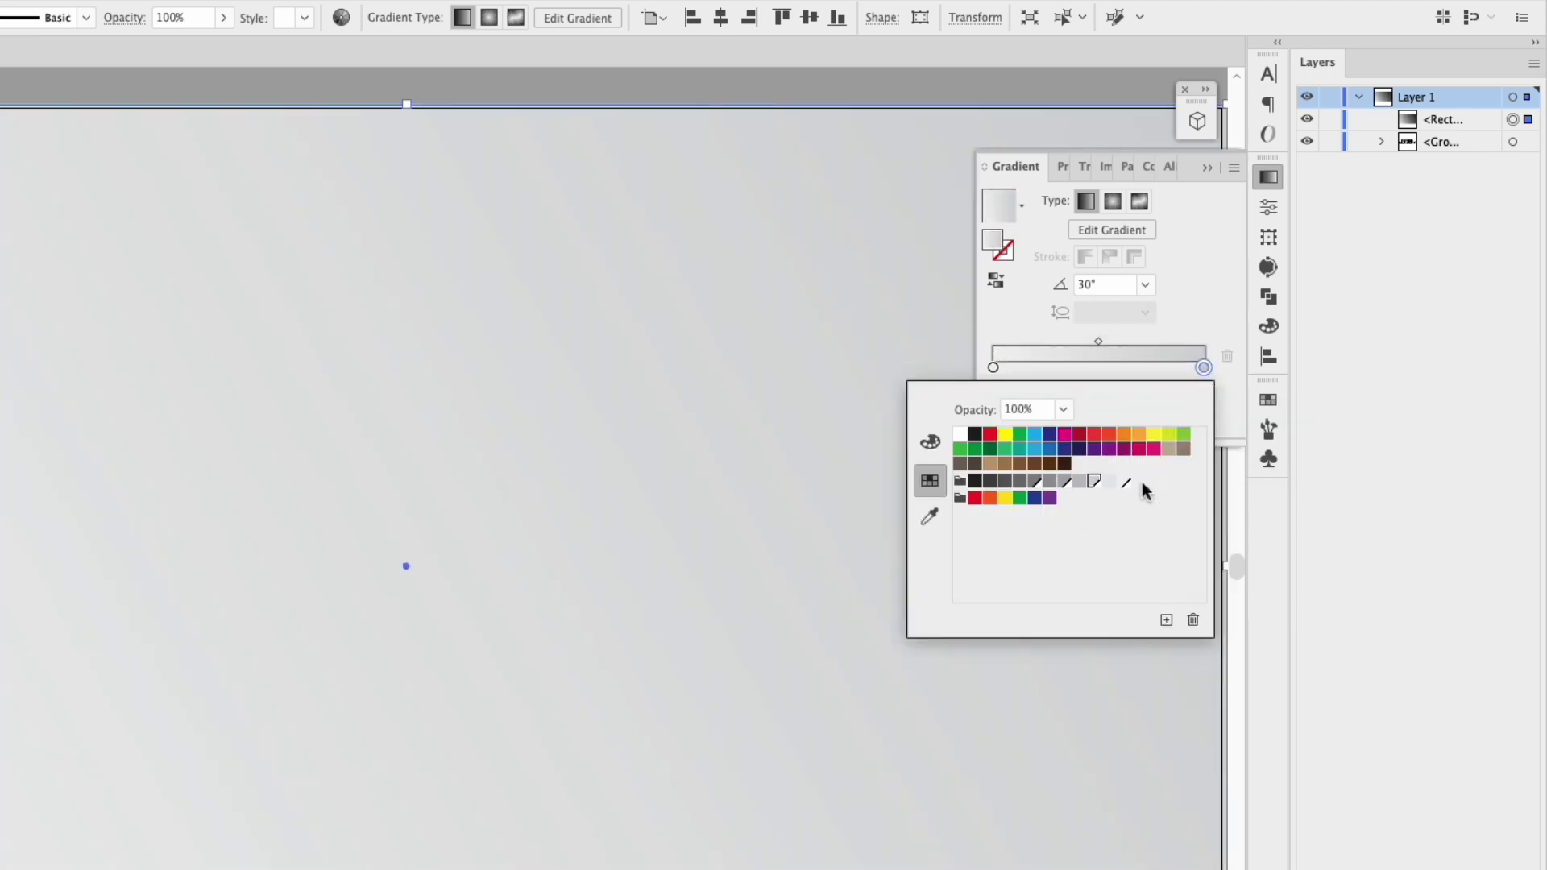
left_click(1195, 300)
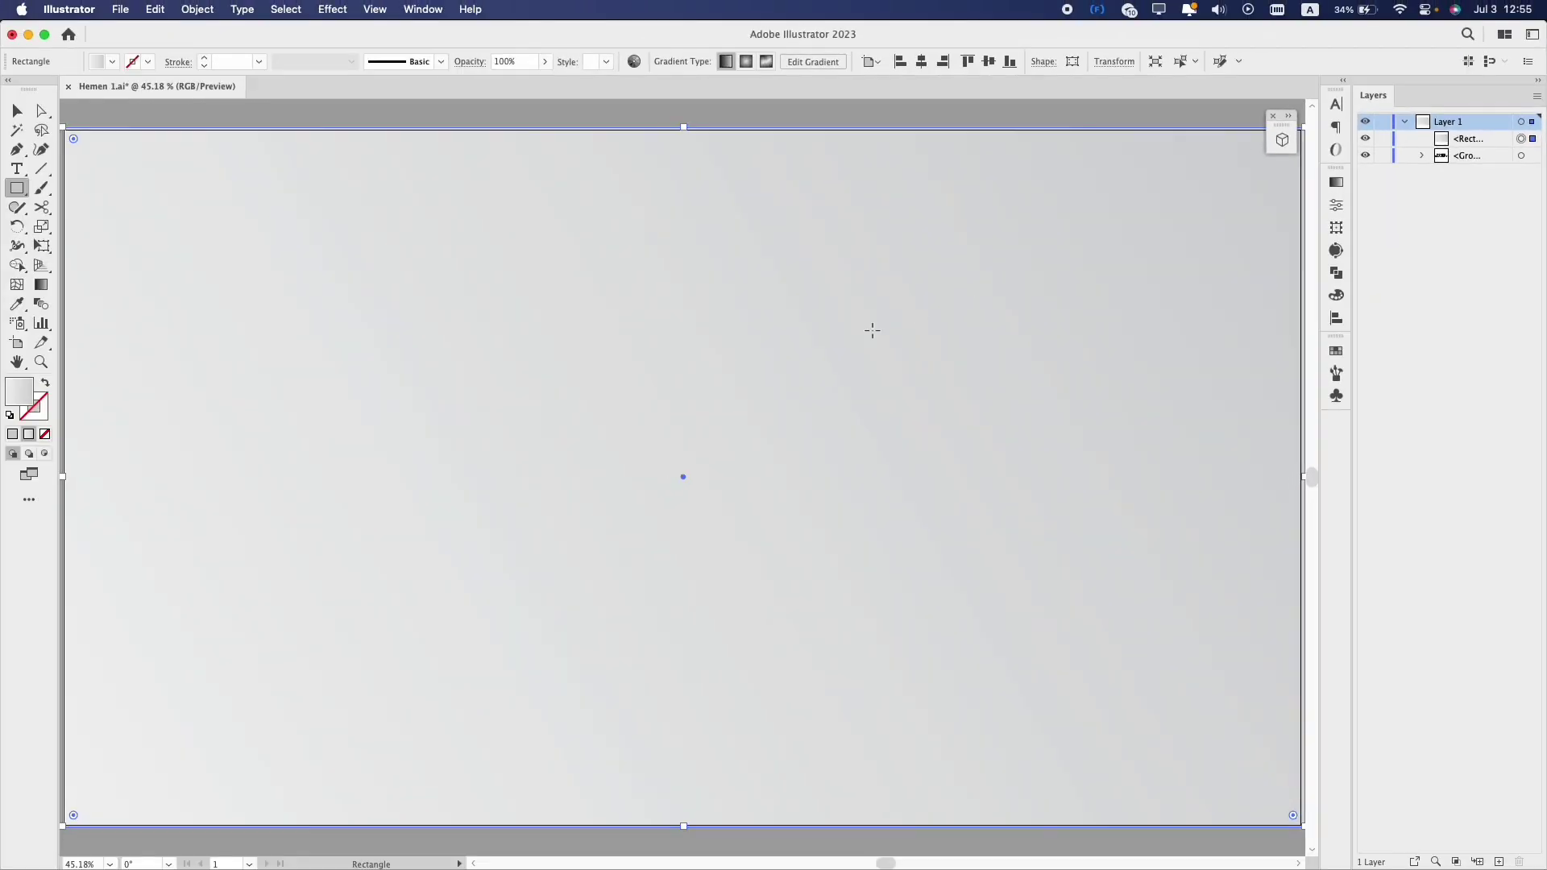
- Send the gradient rectangle to the back behind the lettering and lock it
right_click(845, 343)
mouse_move(971, 740)
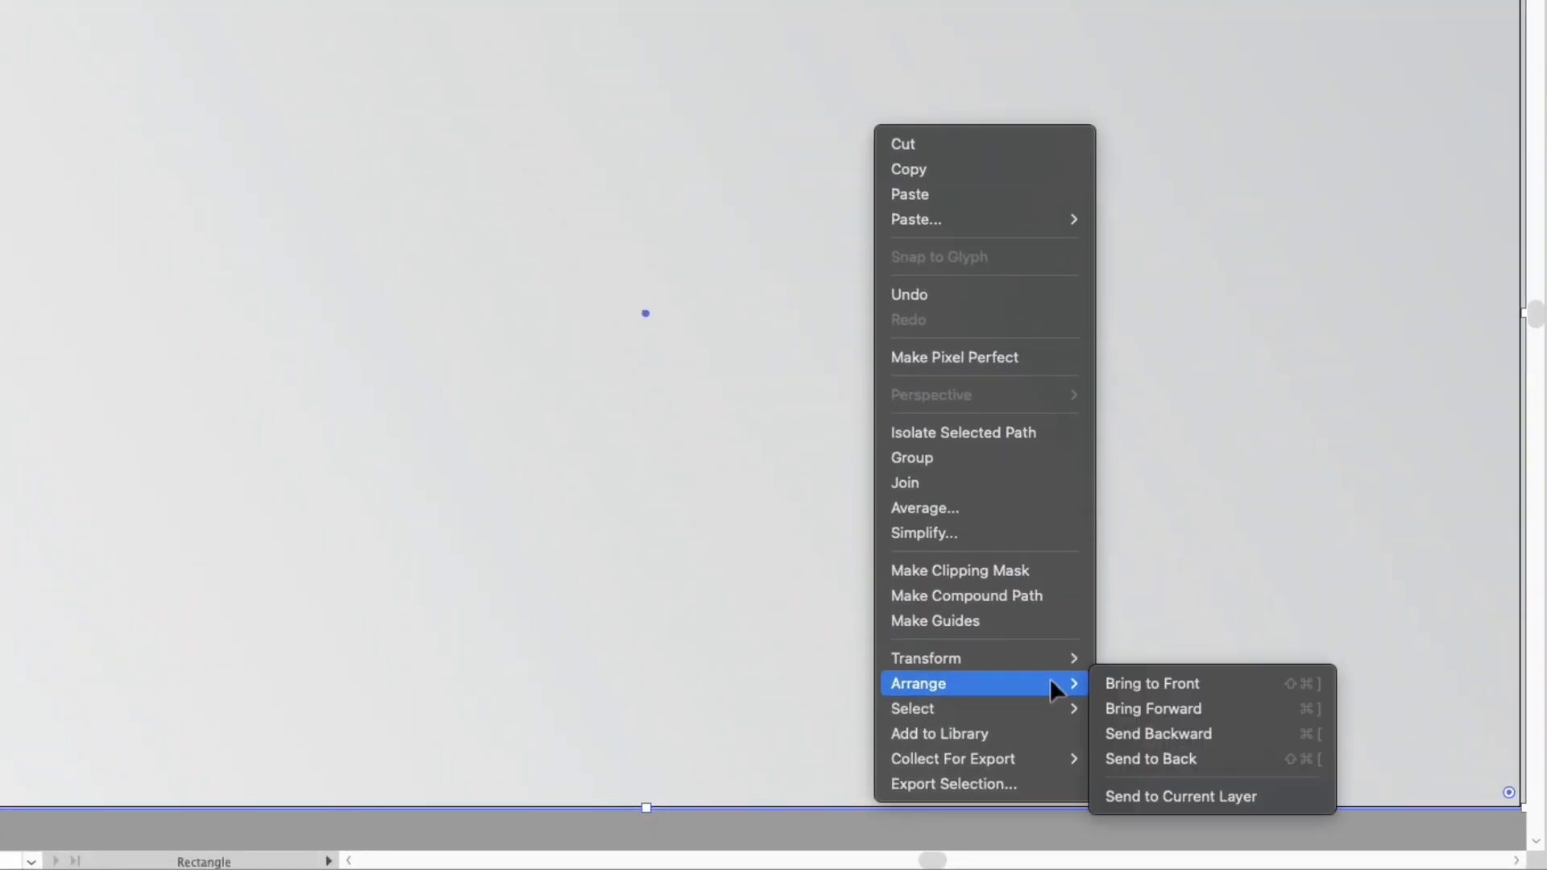
left_click(1226, 762)
left_click(194, 8)
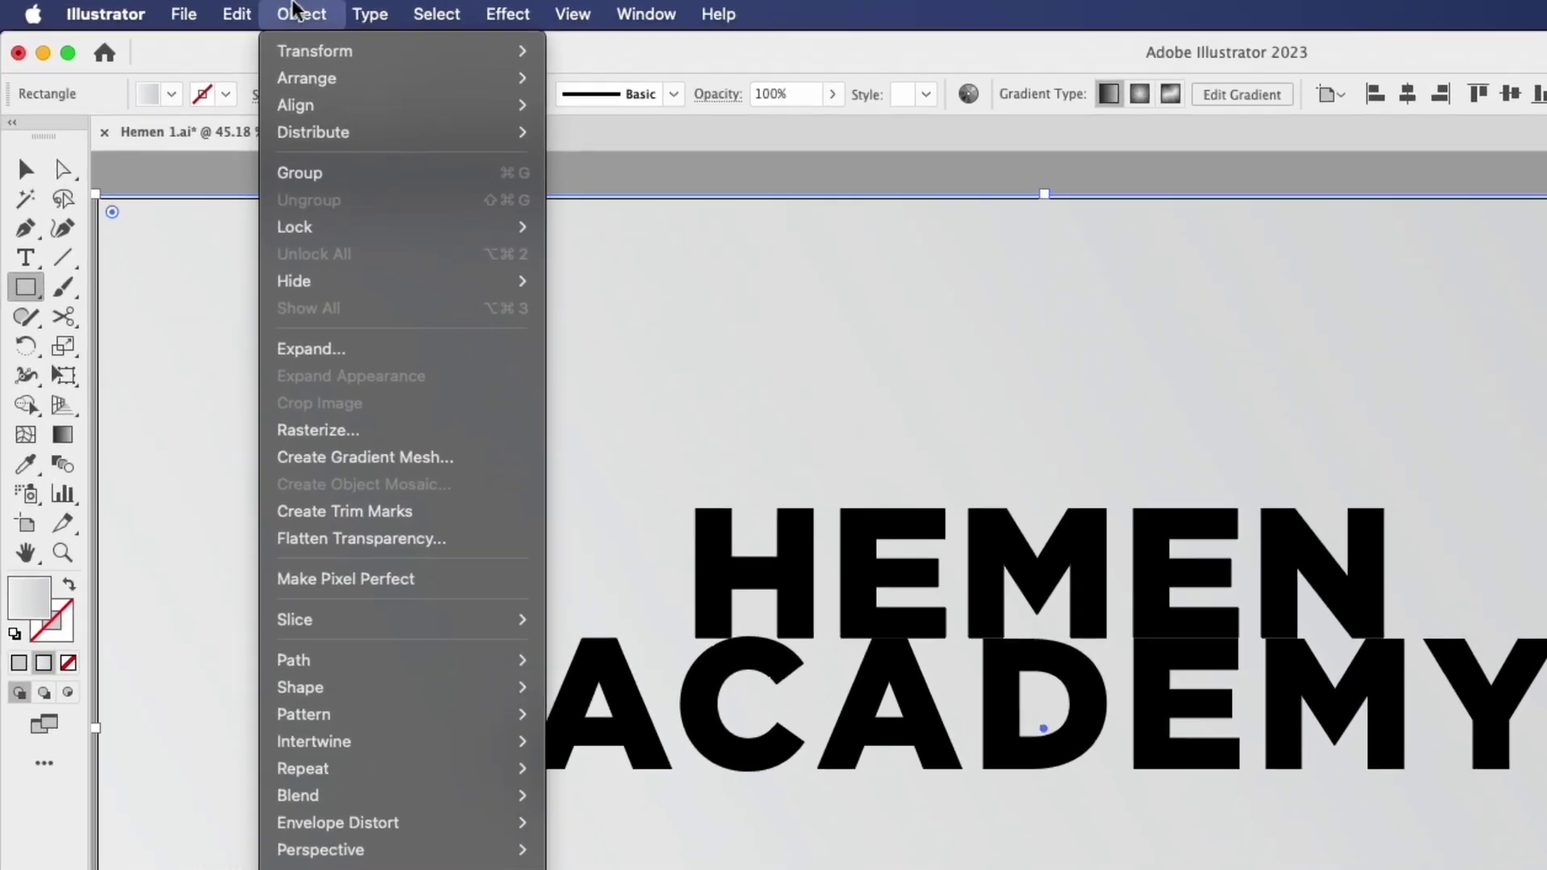
mouse_move(427, 231)
left_click(615, 234)
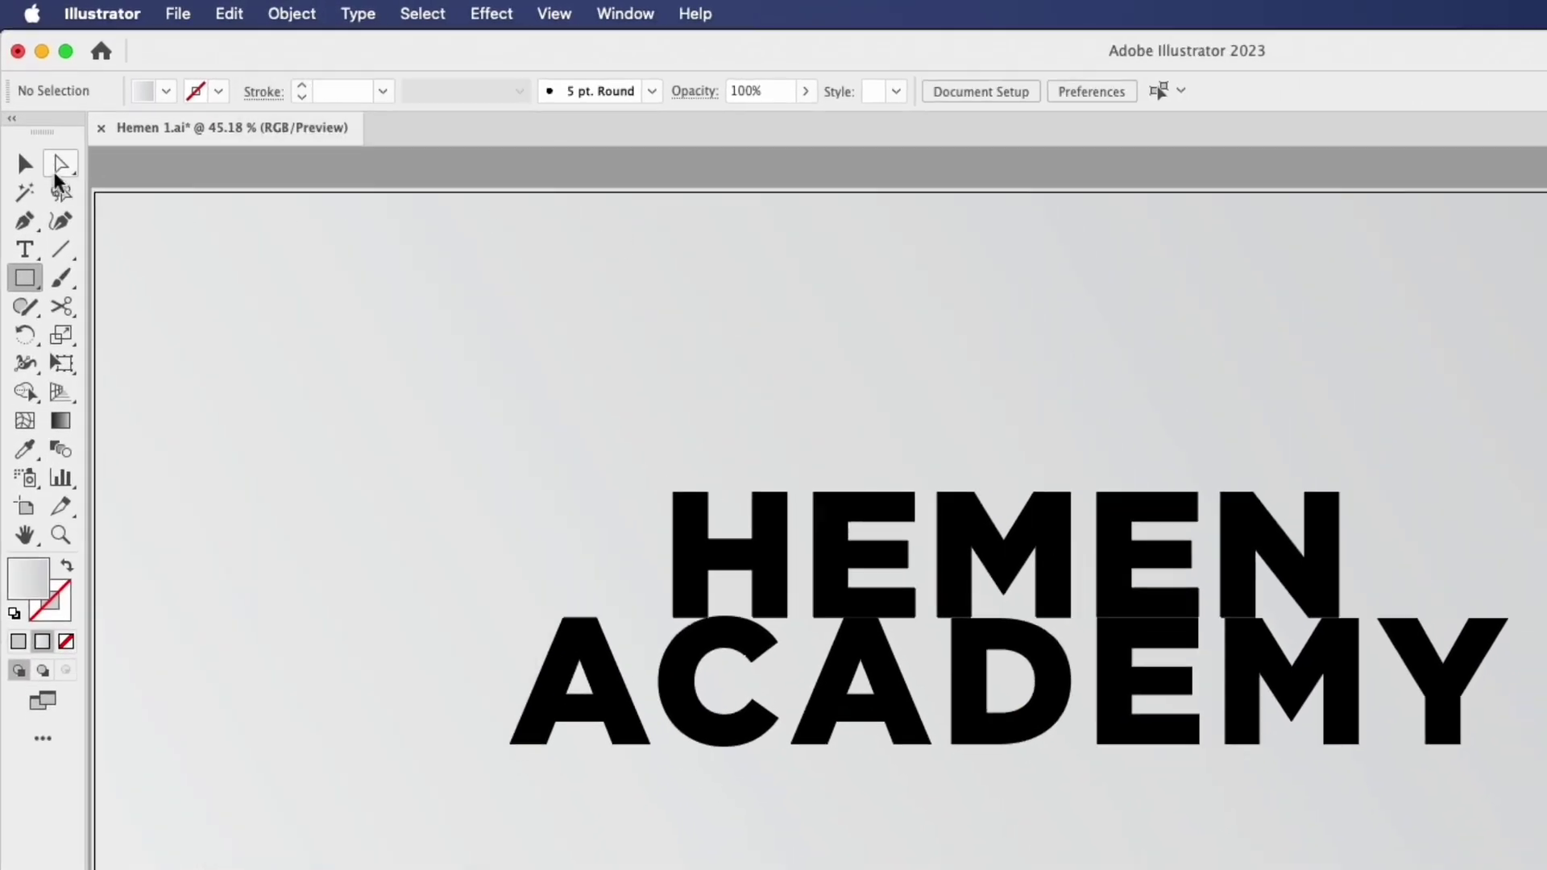
- Fill the HEMEN ACADEMY lettering with the lightest gray swatch
left_click(25, 163)
left_click(816, 546)
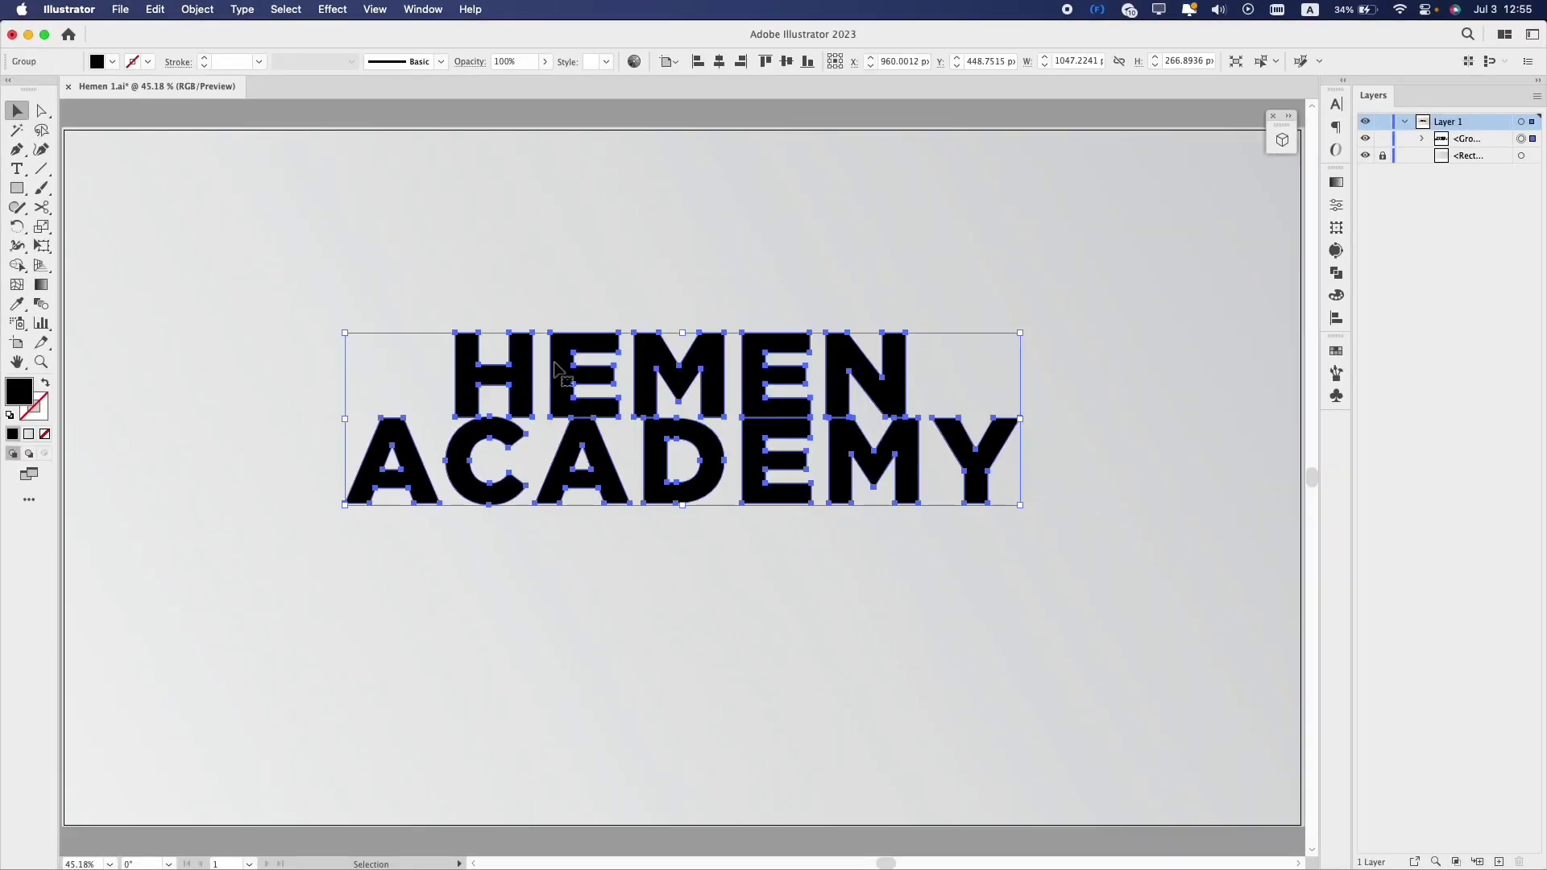
left_click(1337, 351)
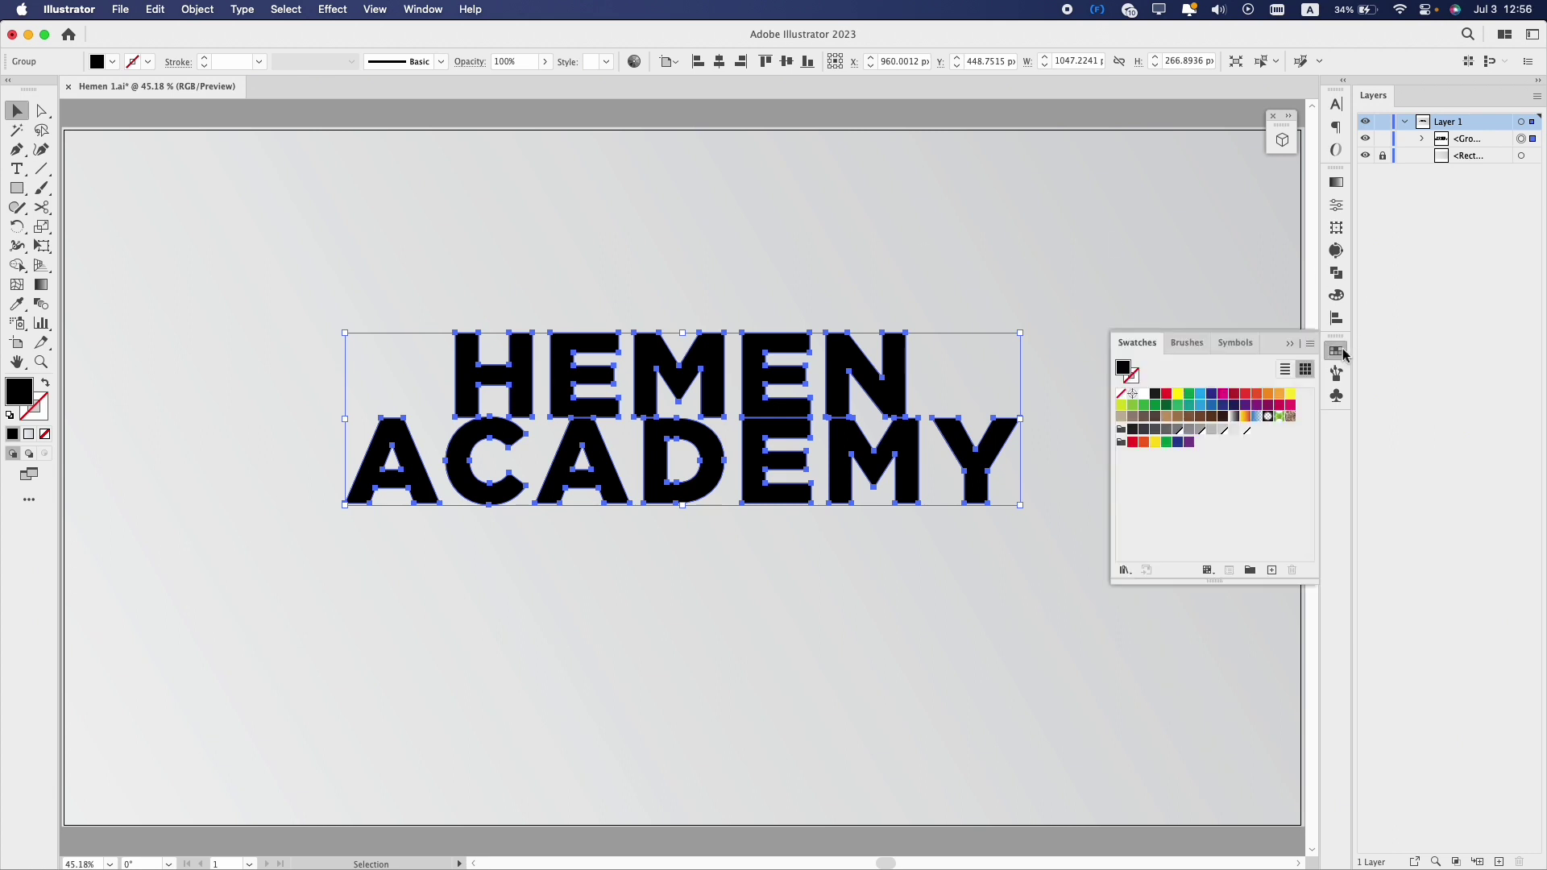
left_click(1247, 431)
left_click(857, 287)
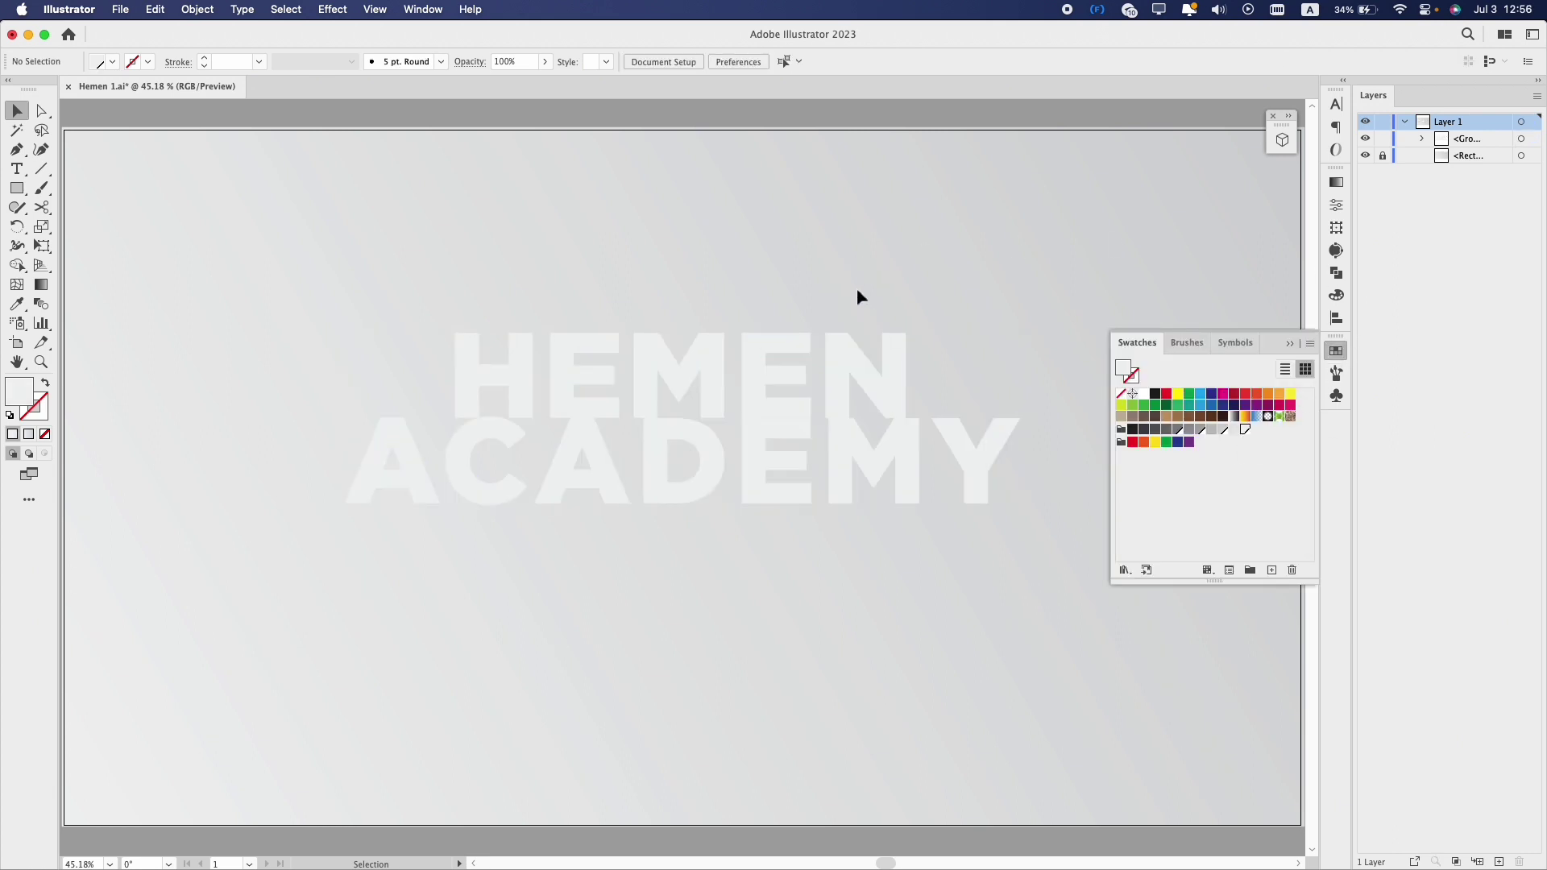
- Copy the lettering, paste the copy in front at the same position, and fill it with a medium-dark gray swatch
left_click(889, 381)
left_click(156, 9)
left_click(215, 102)
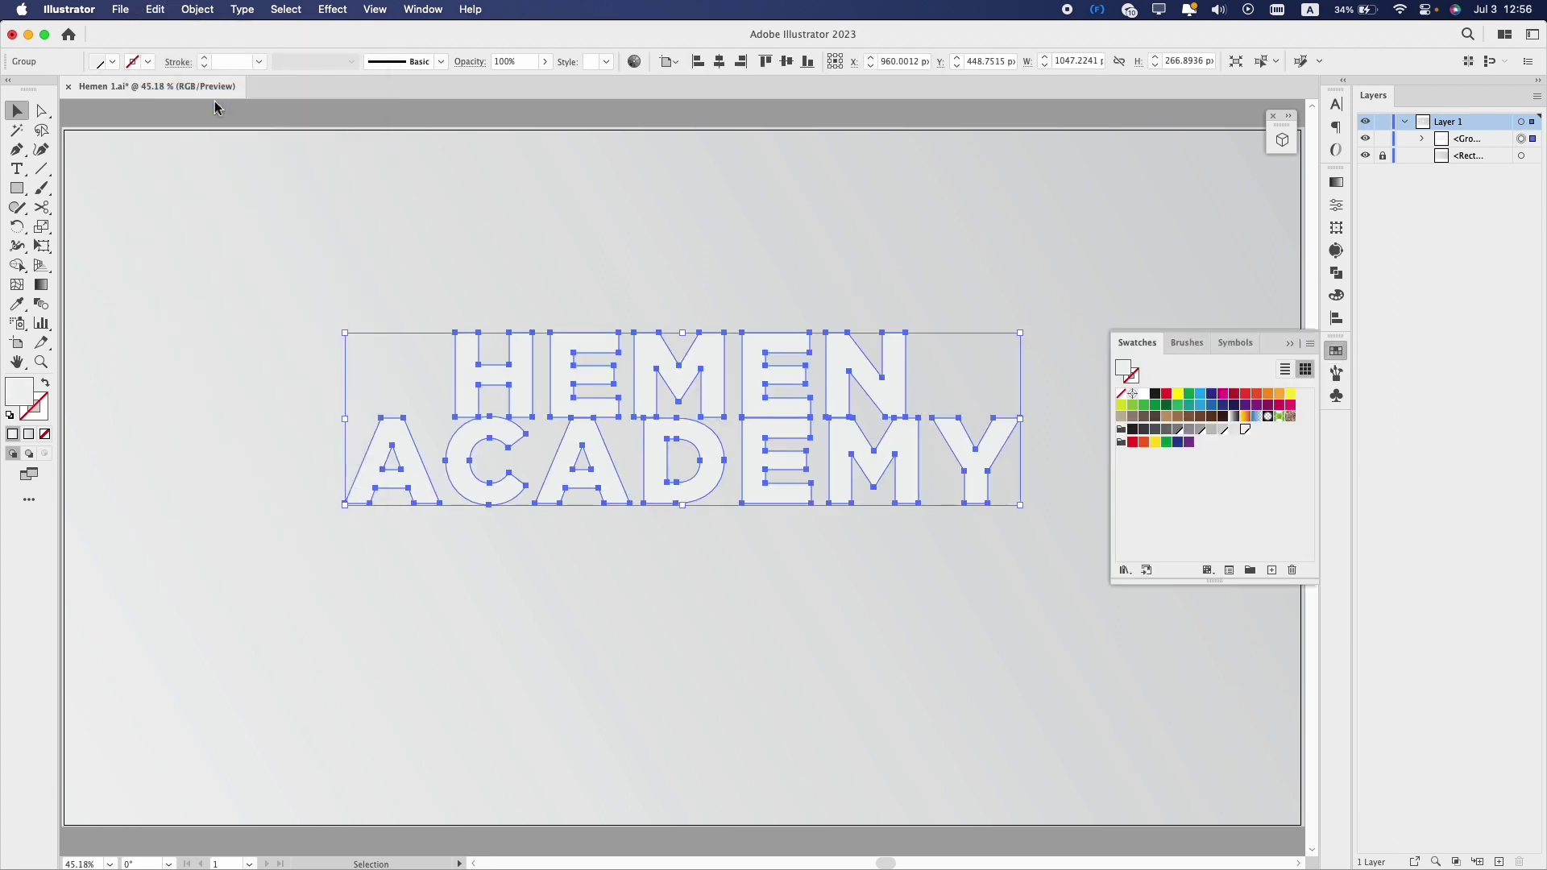
left_click(156, 9)
left_click(253, 133)
left_click(1179, 431)
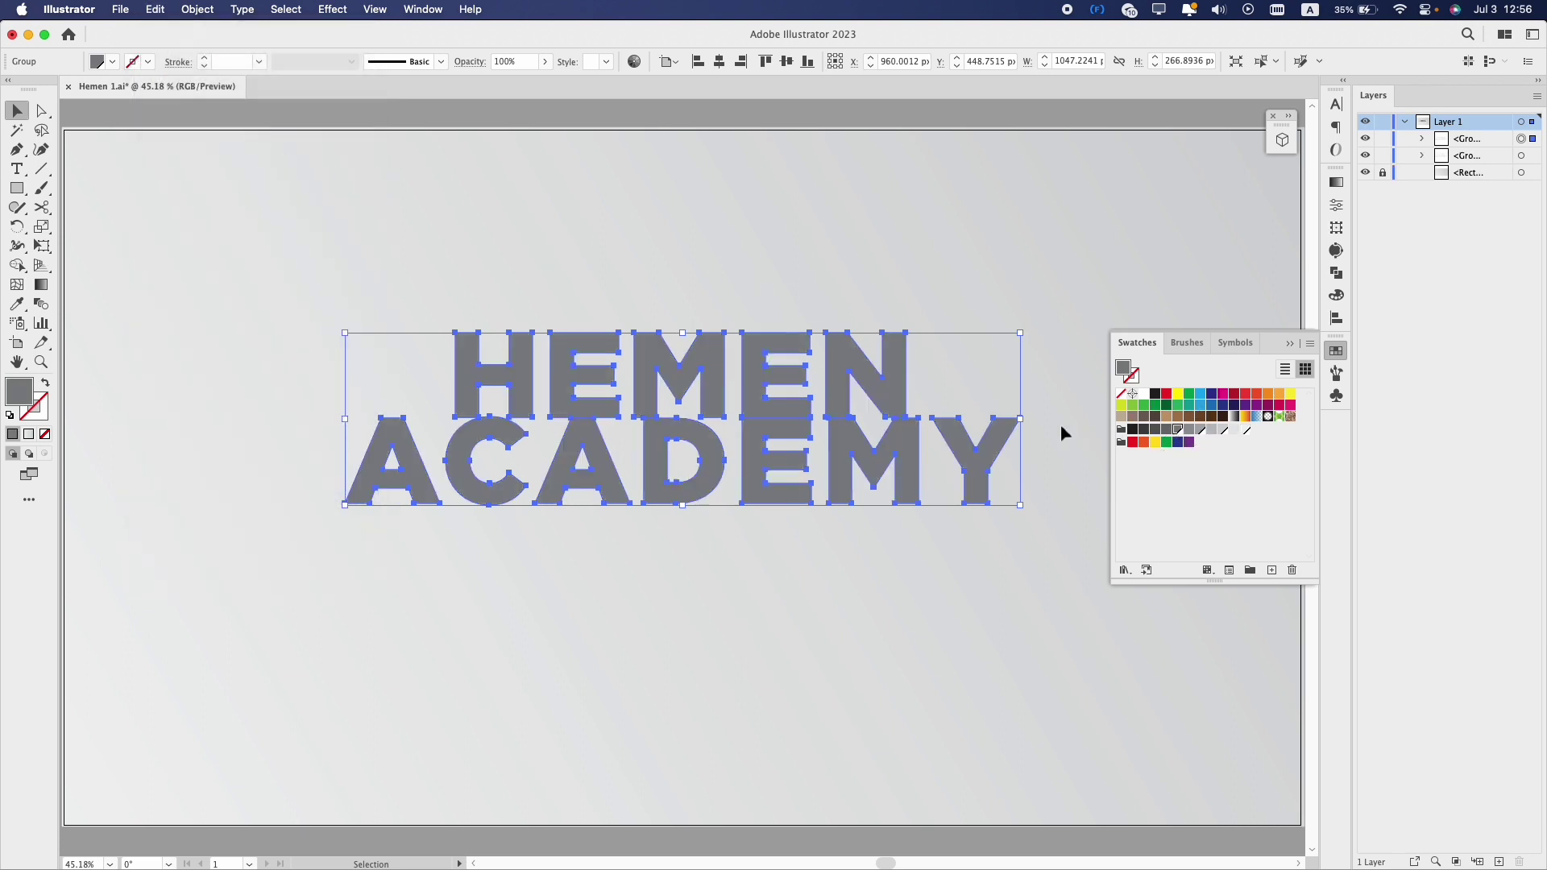
- Scale the dark gray copy down proportionally around its center to about 617 by 157 px and send it behind the light lettering
left_click_drag(1024, 422, 882, 422)
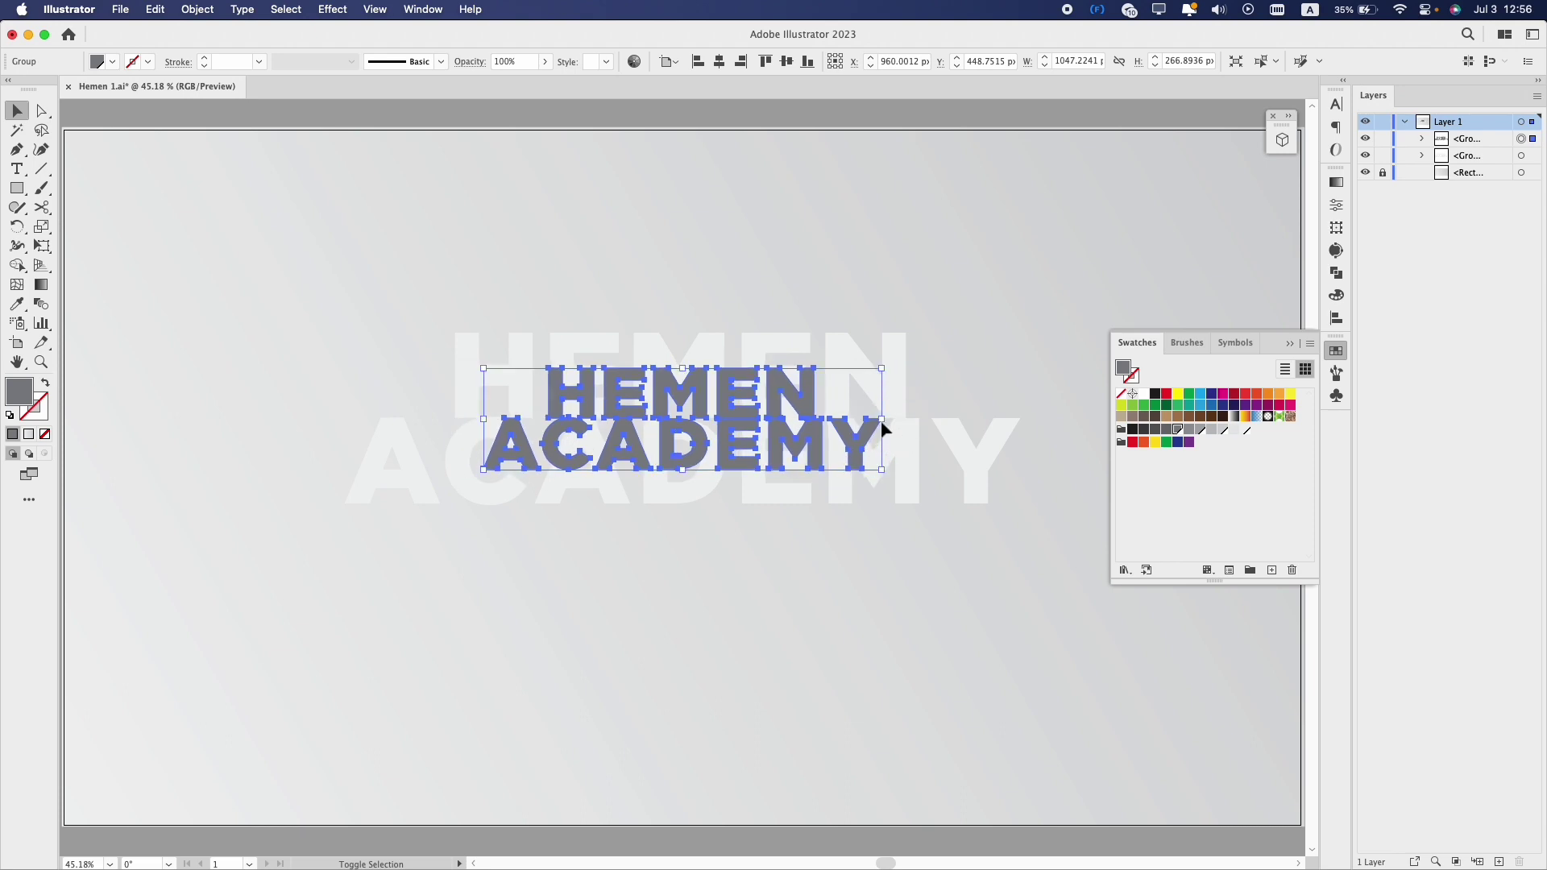
right_click(767, 404)
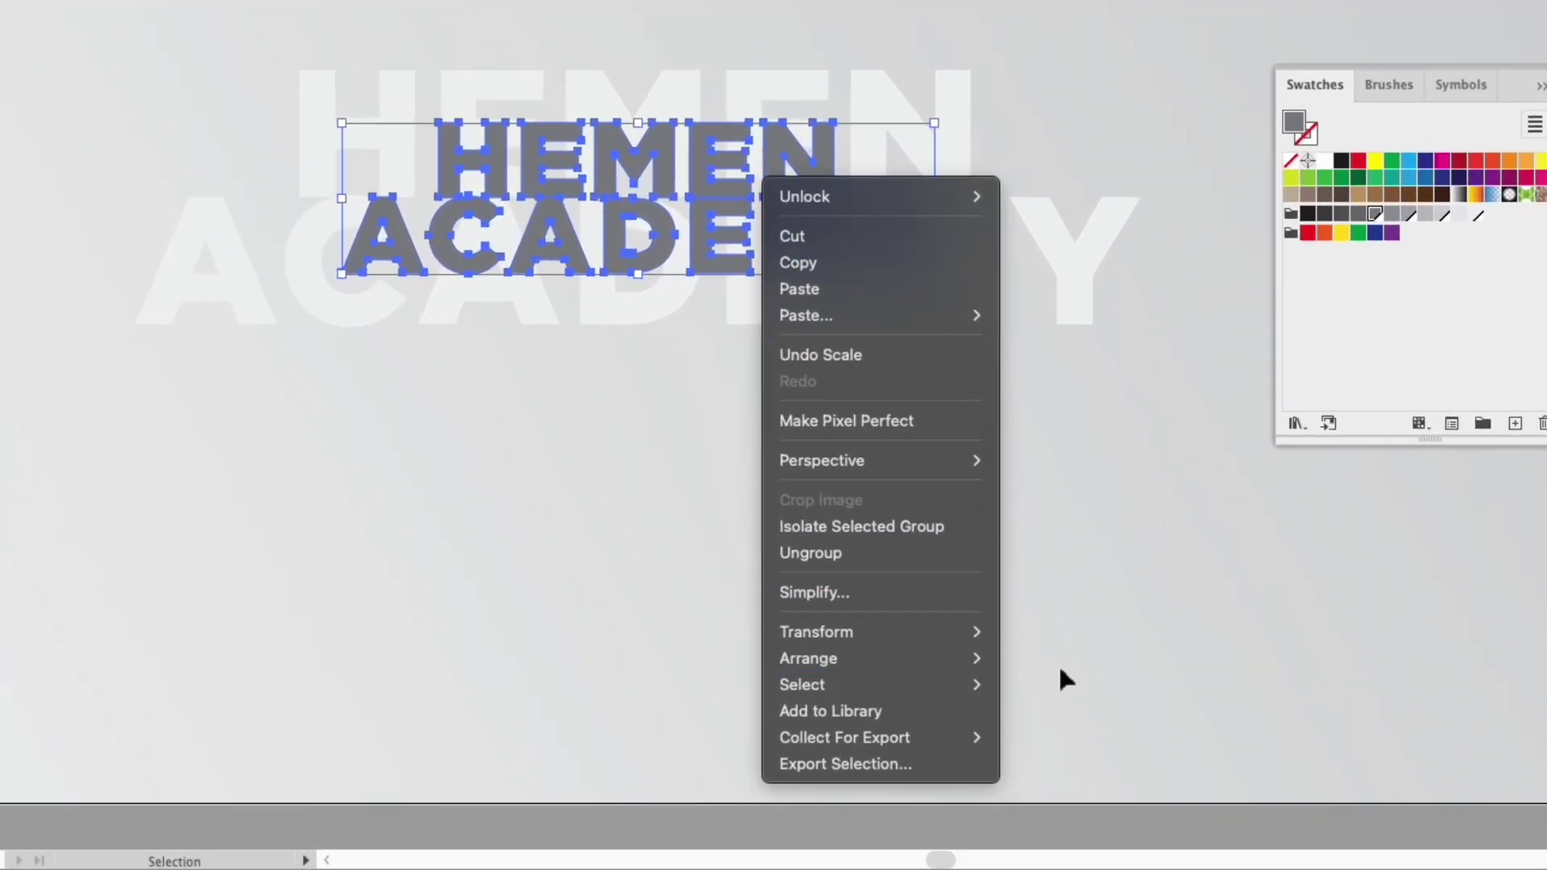
mouse_move(908, 725)
left_click(1147, 708)
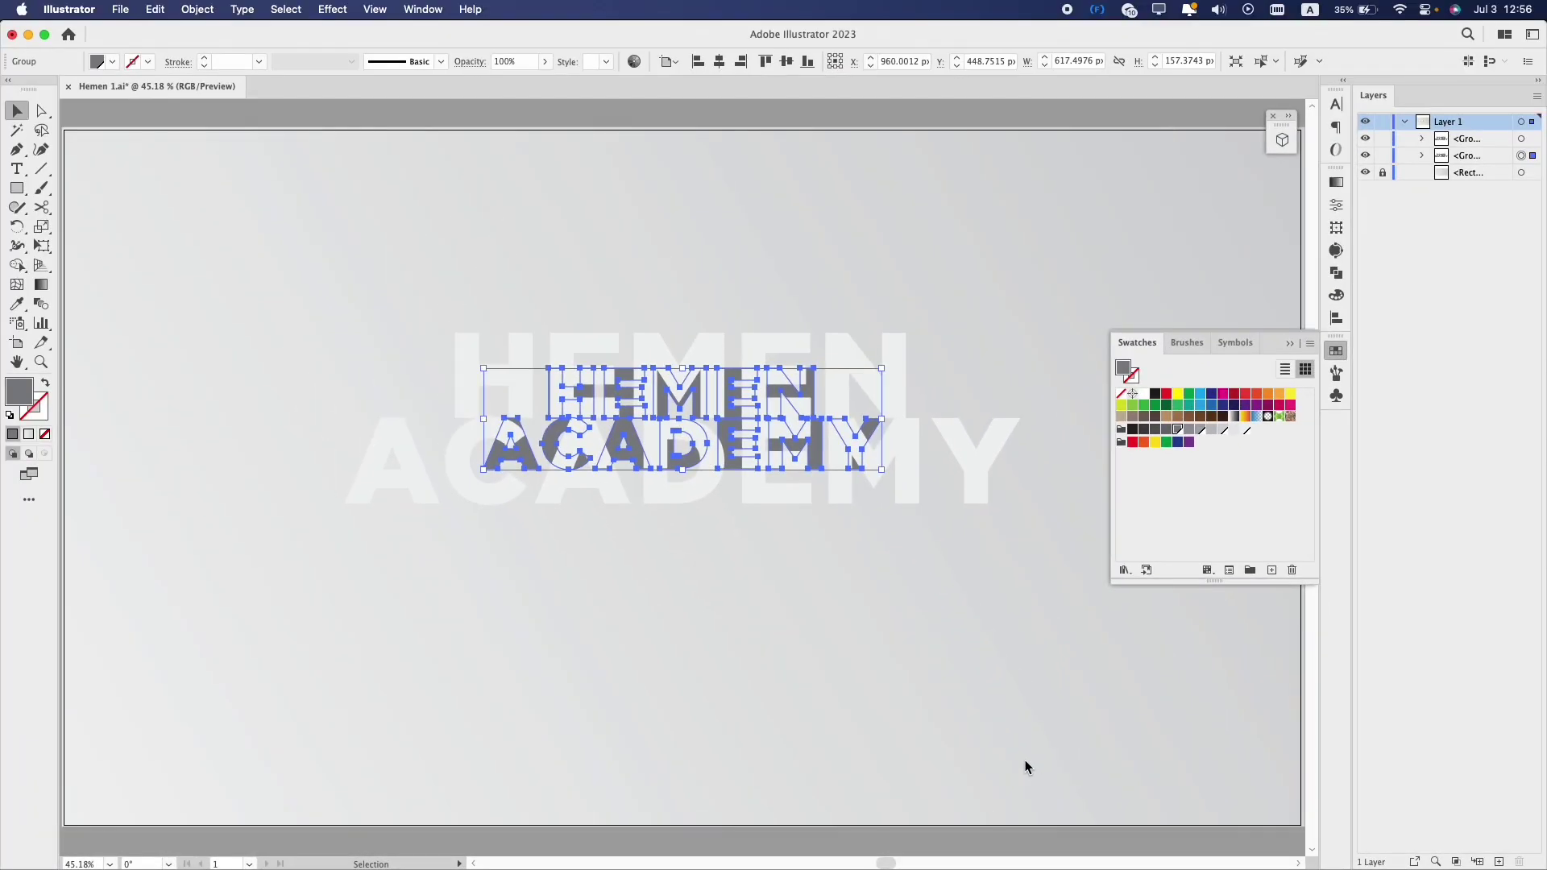
- Make a blend between the large light lettering and the small dark lettering
key("super+a")
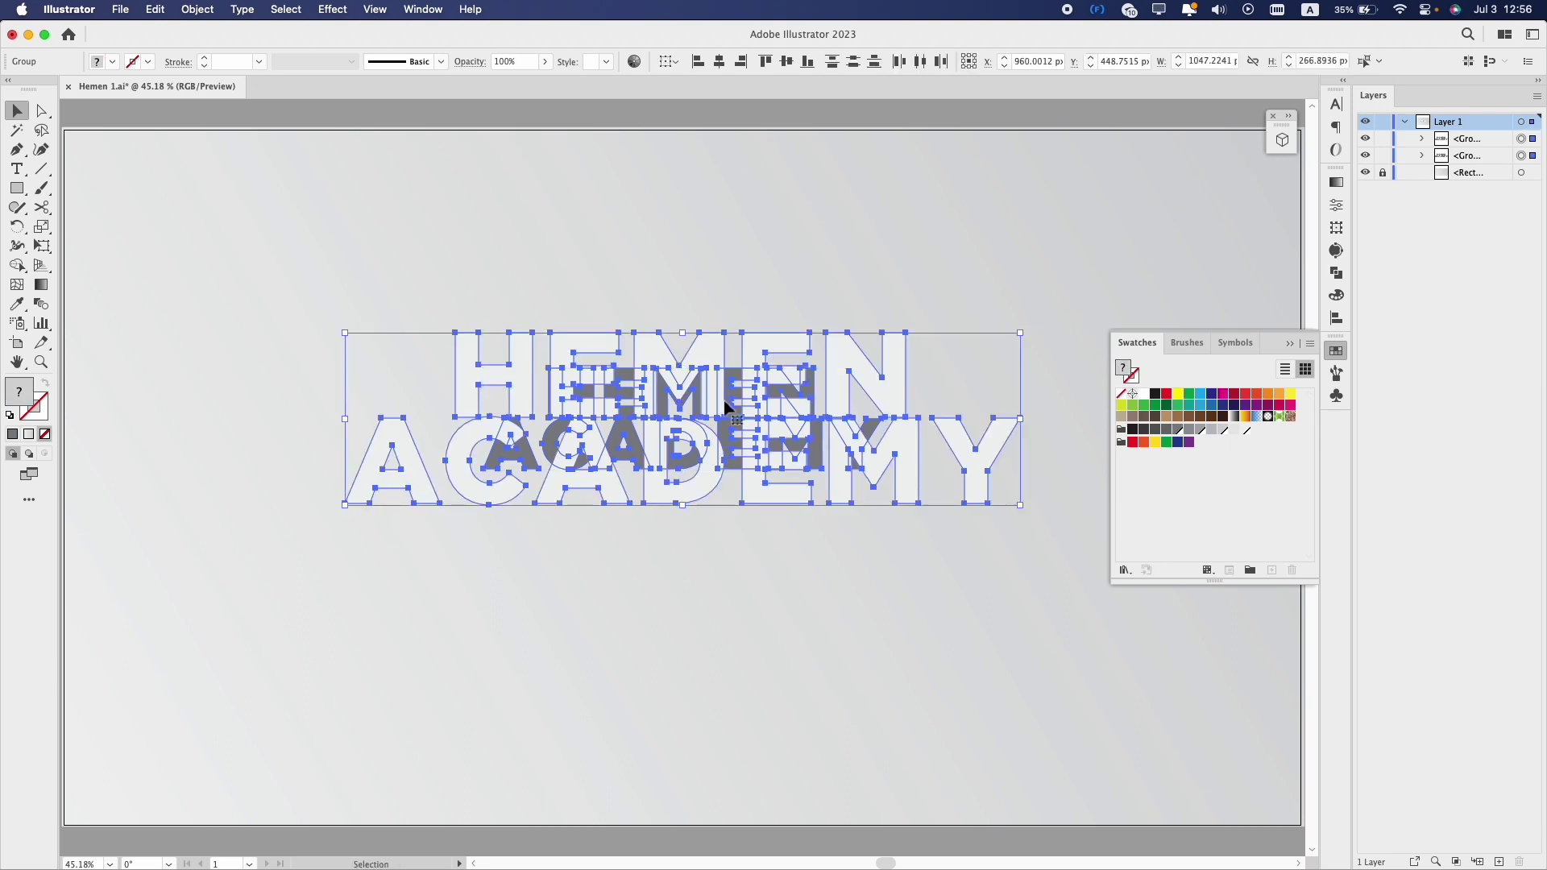
left_click(197, 8)
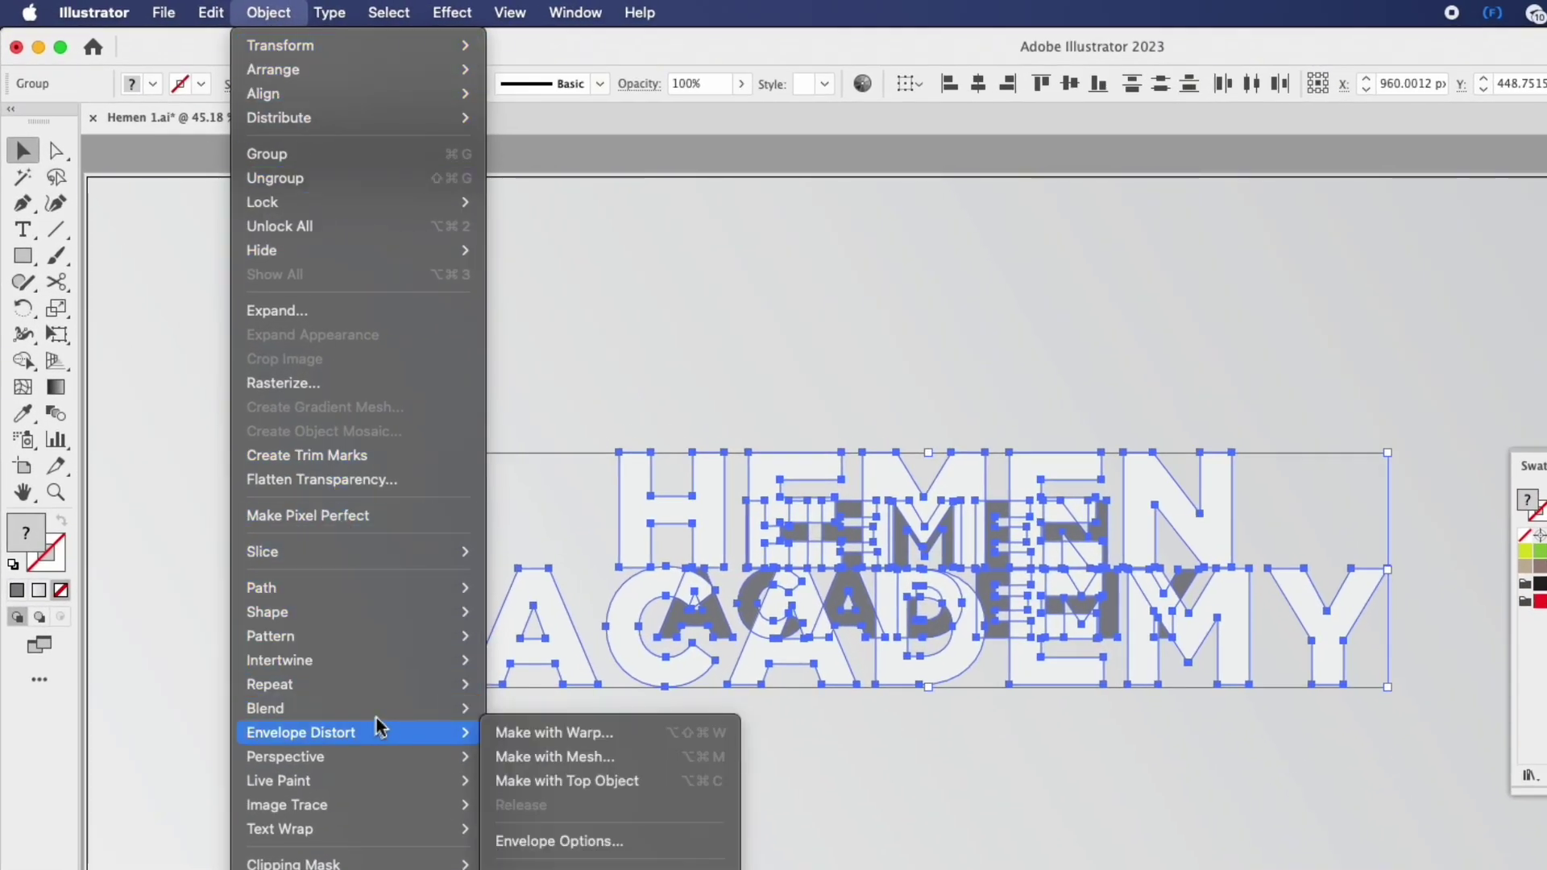
mouse_move(375, 711)
left_click(558, 711)
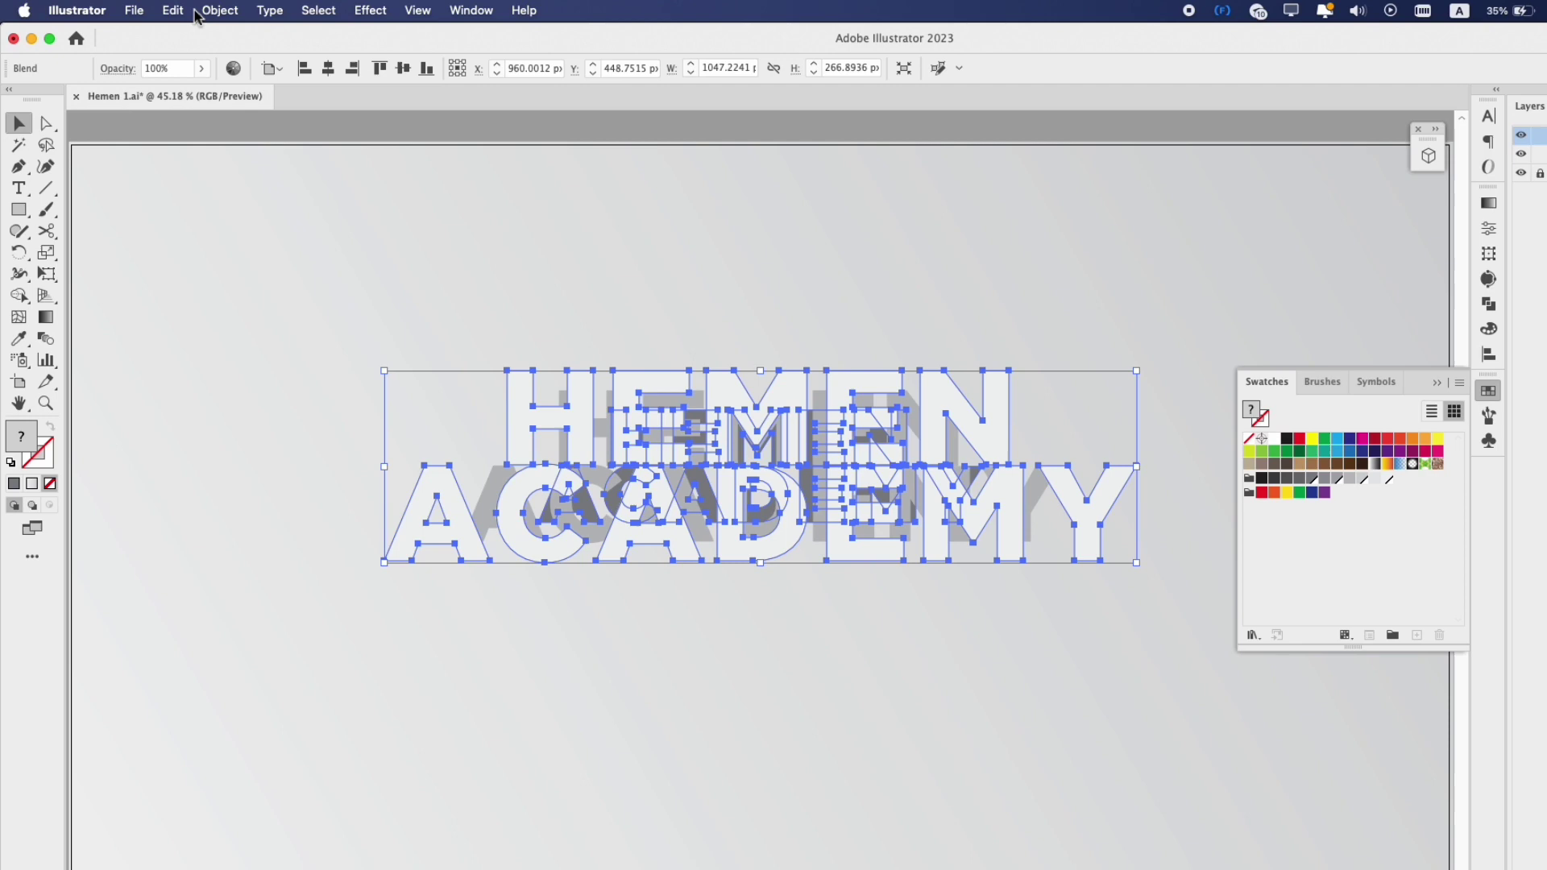
- Set the blend spacing to Specified Steps and raise the step count to at least 150 for a smooth extrusion
left_click(198, 9)
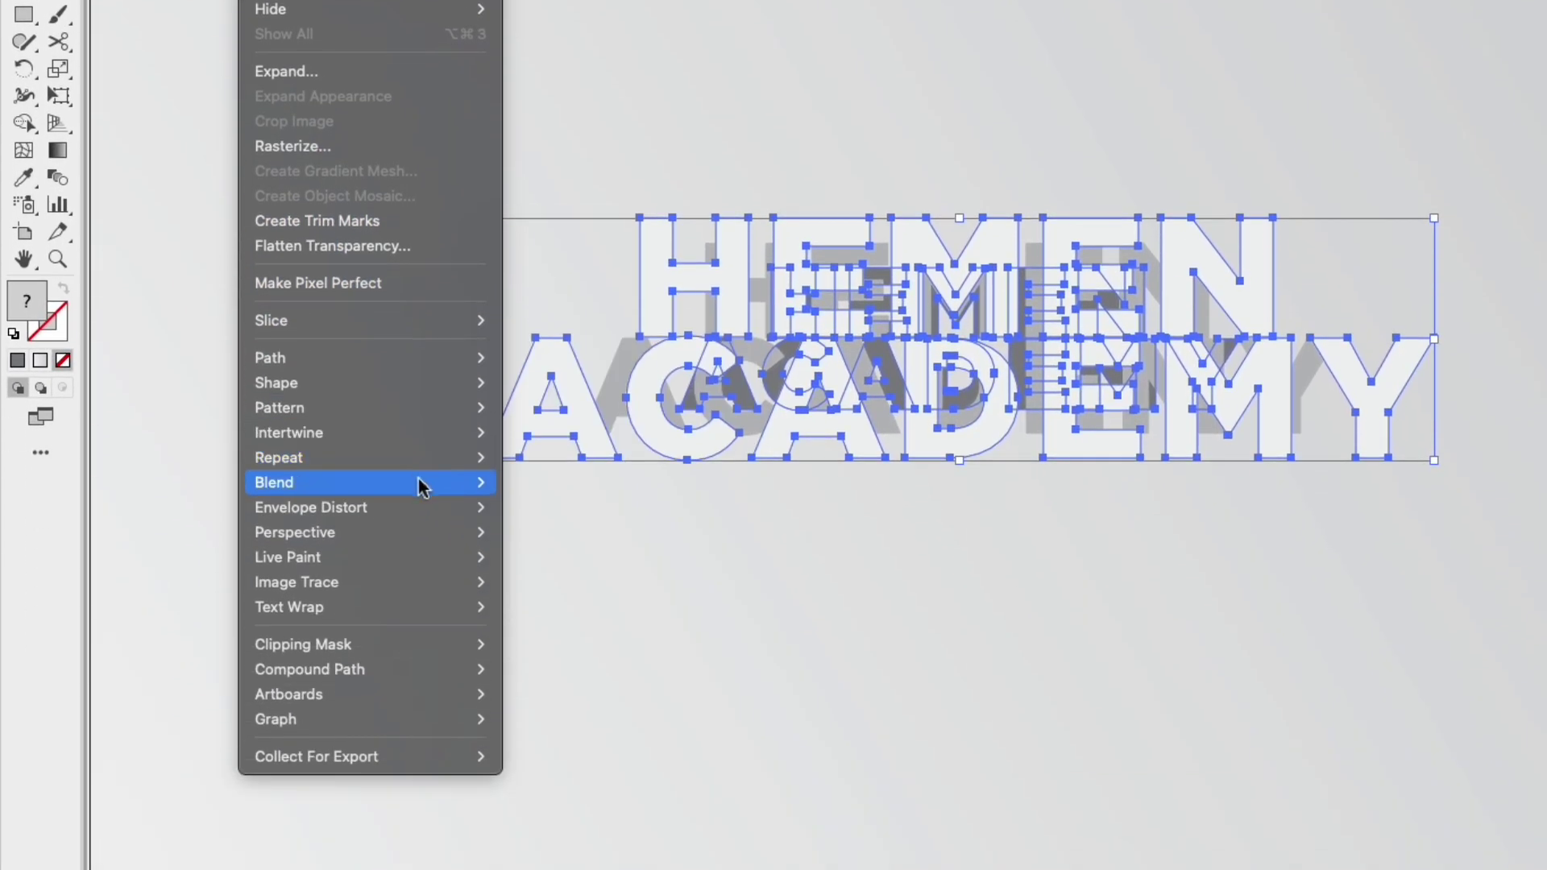
mouse_move(418, 730)
left_click(680, 542)
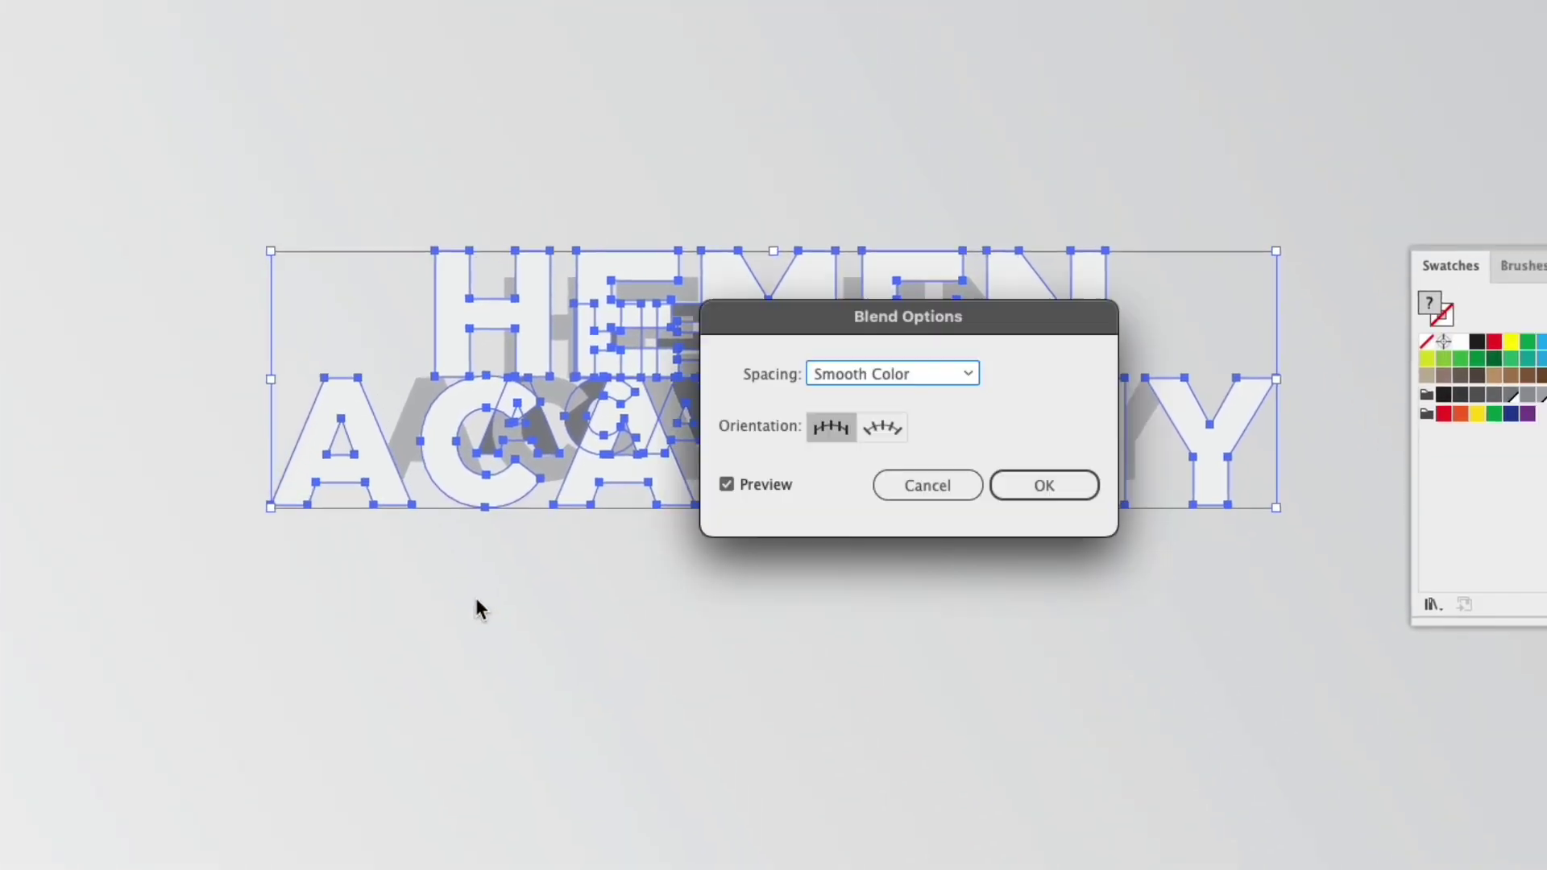
left_click(806, 403)
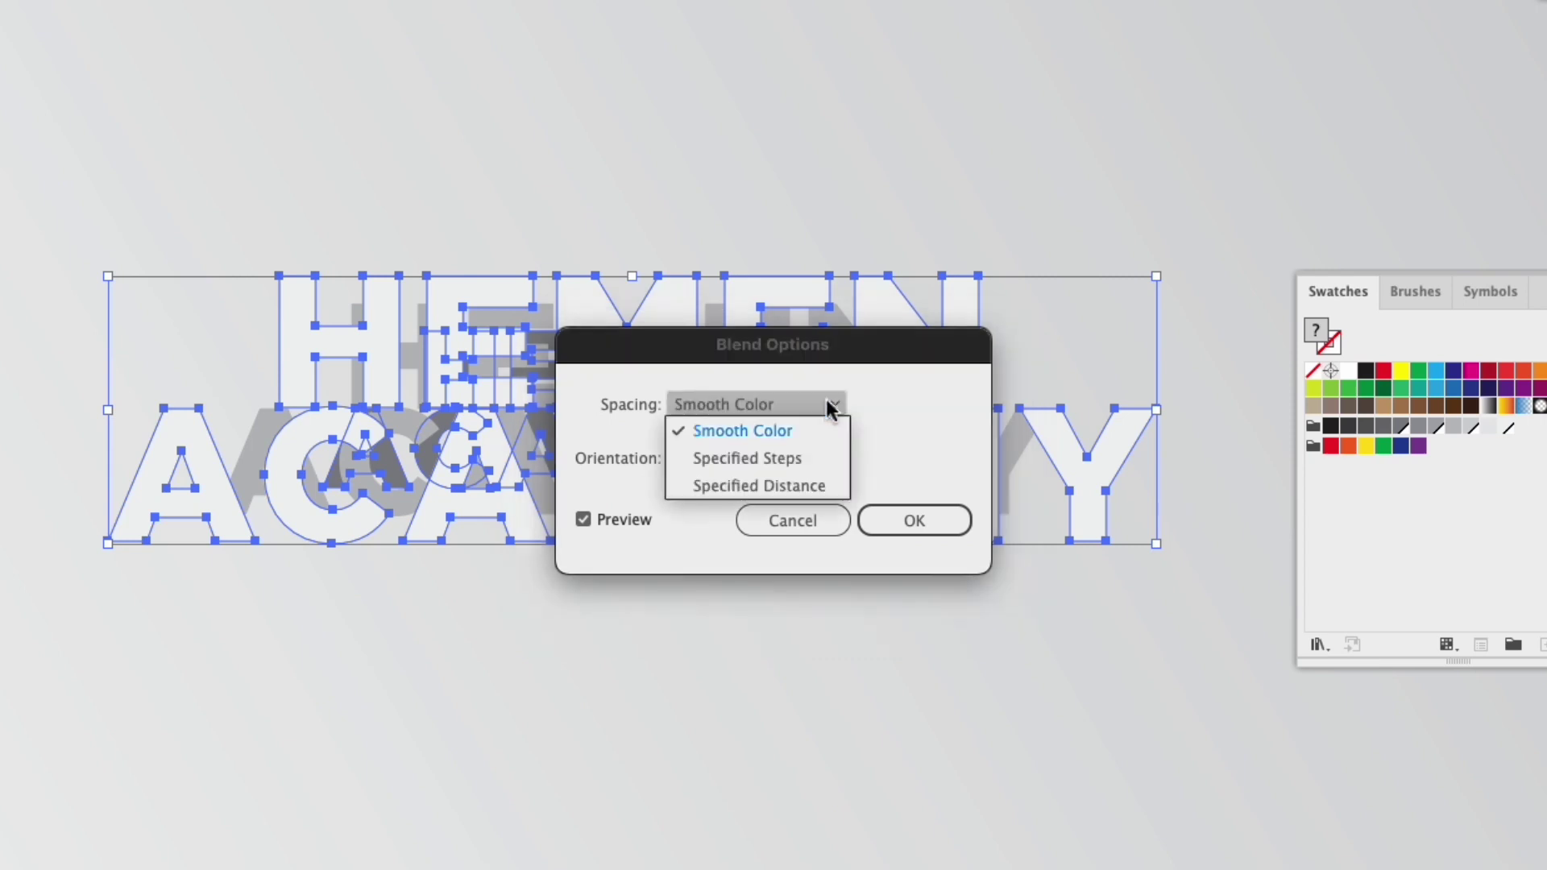
left_click(833, 451)
key("shift+Up")
key("Up")
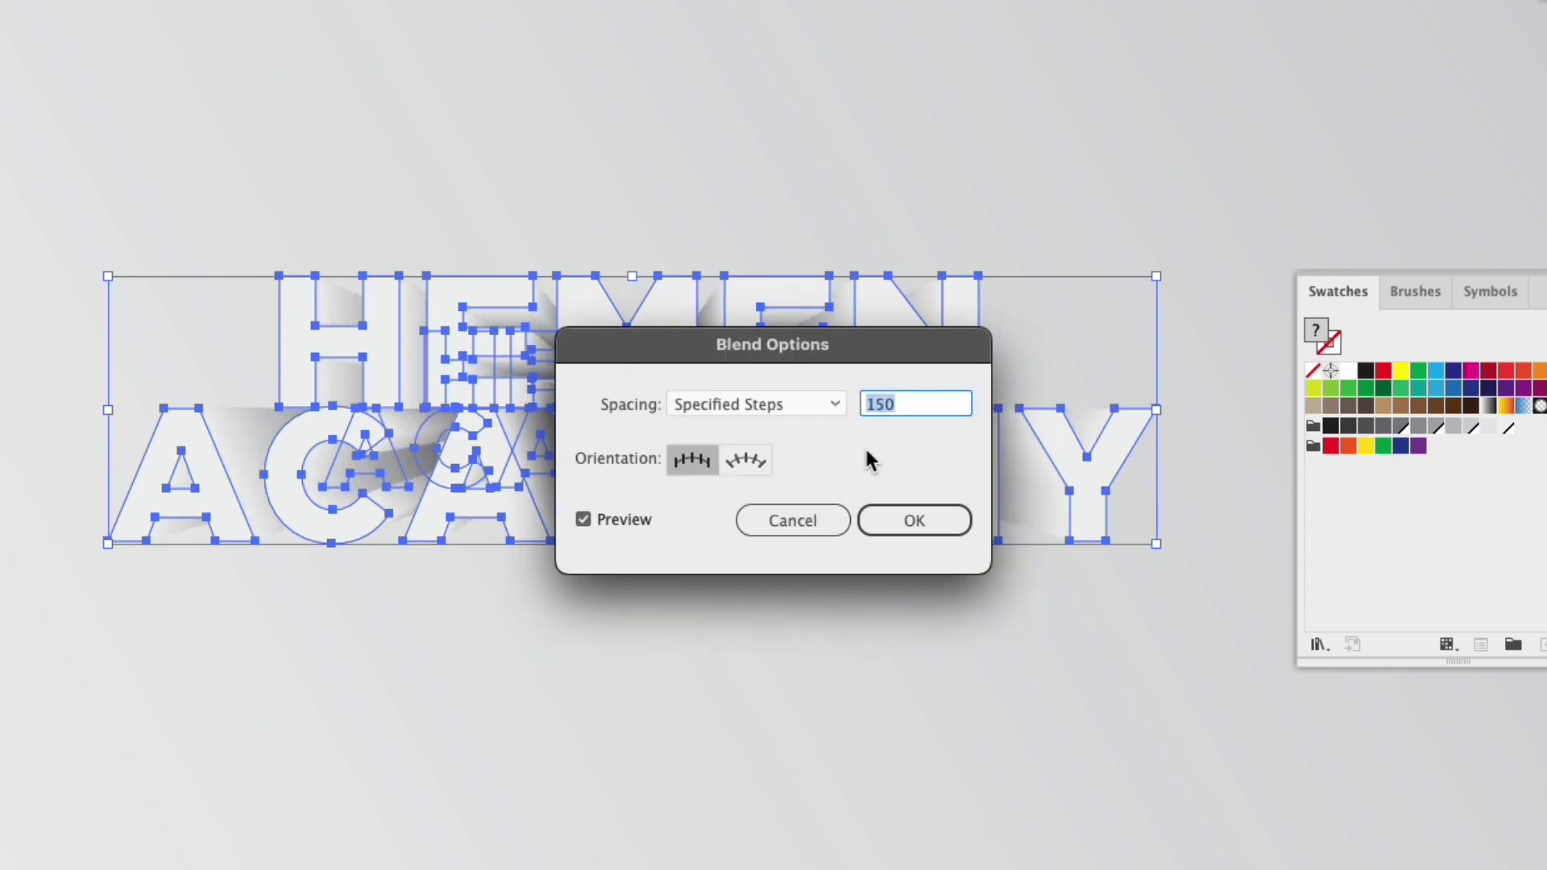
key("shift+Up")
key("shift+Up")
key("shift+Up")
key("shift+Up")
key("shift+Up")
key("shift+Up")
key("shift+Up")
key("shift+Up")
key("shift+Up")
key("shift+Up")
left_click(912, 522)
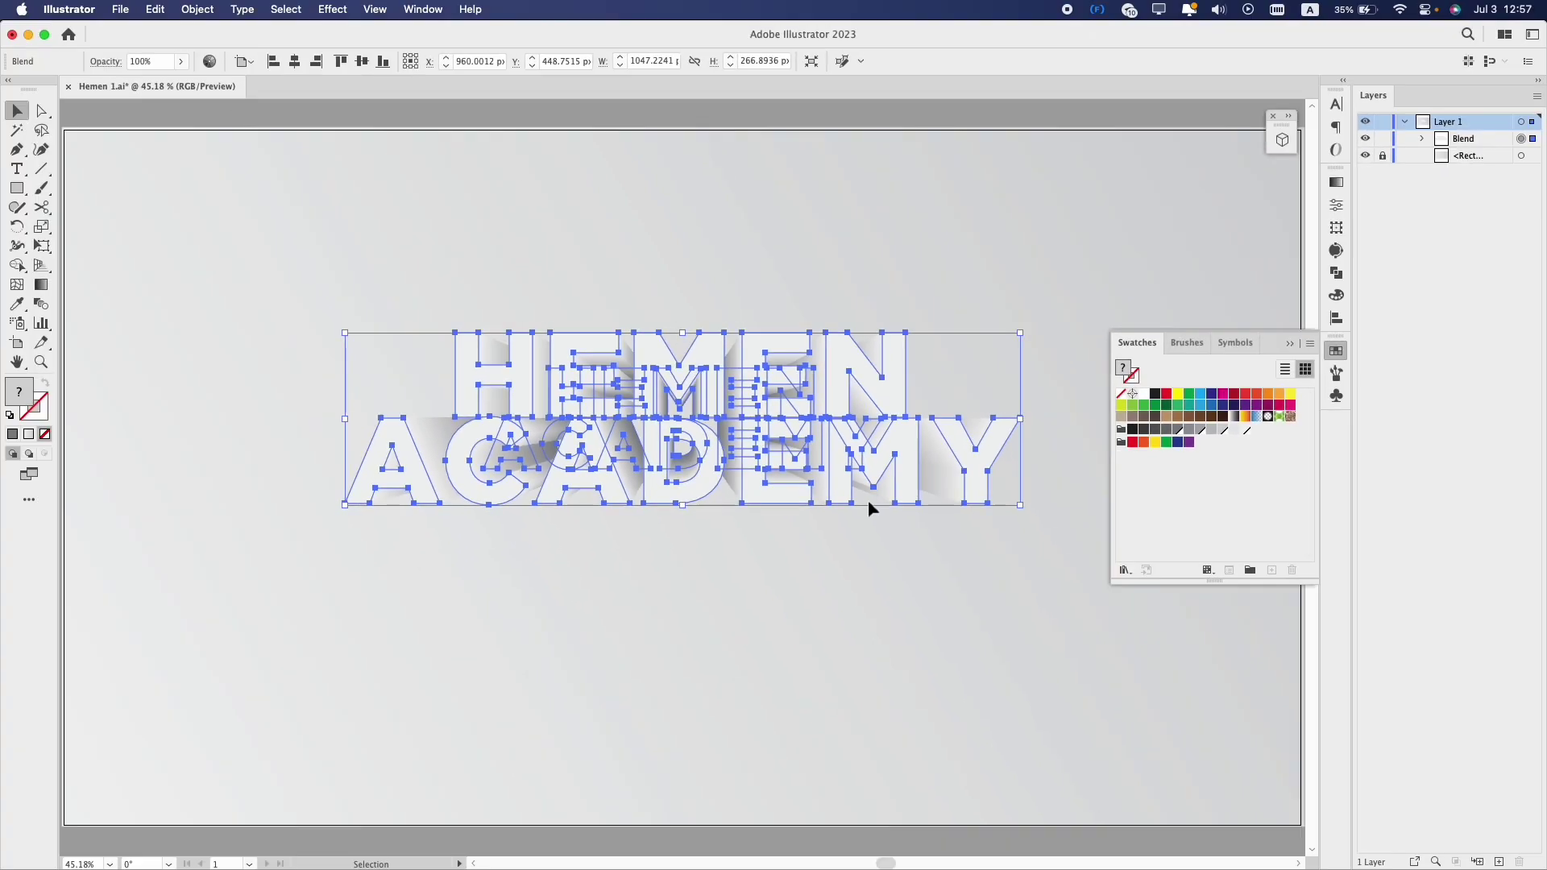
left_click(877, 548)
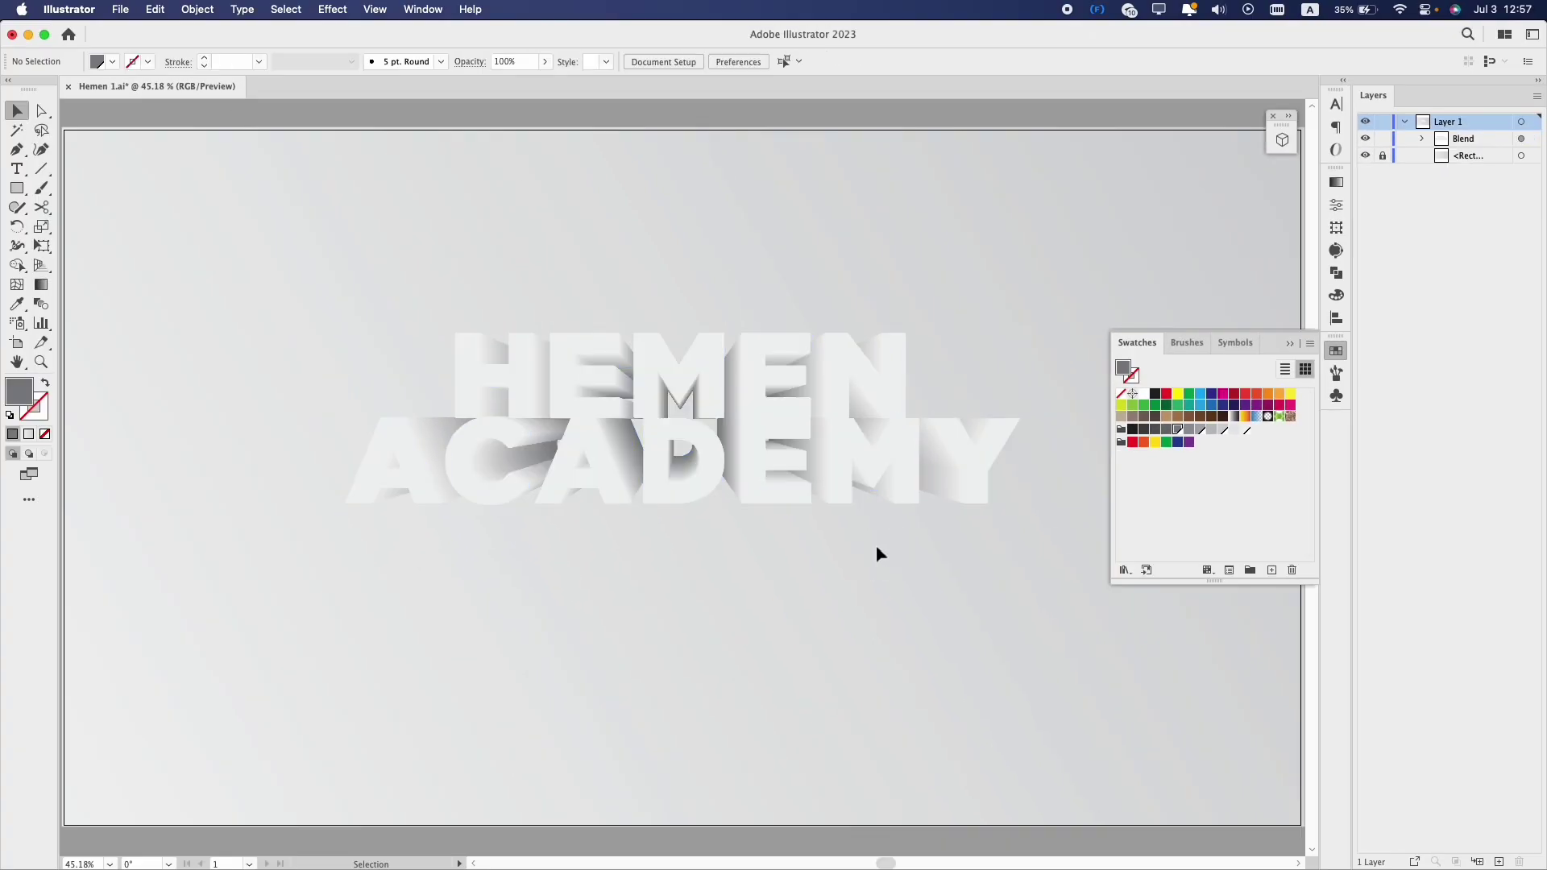
- Isolate the blend and move its dark back lettering down so the extrusion extends below the letters
double_click(719, 433)
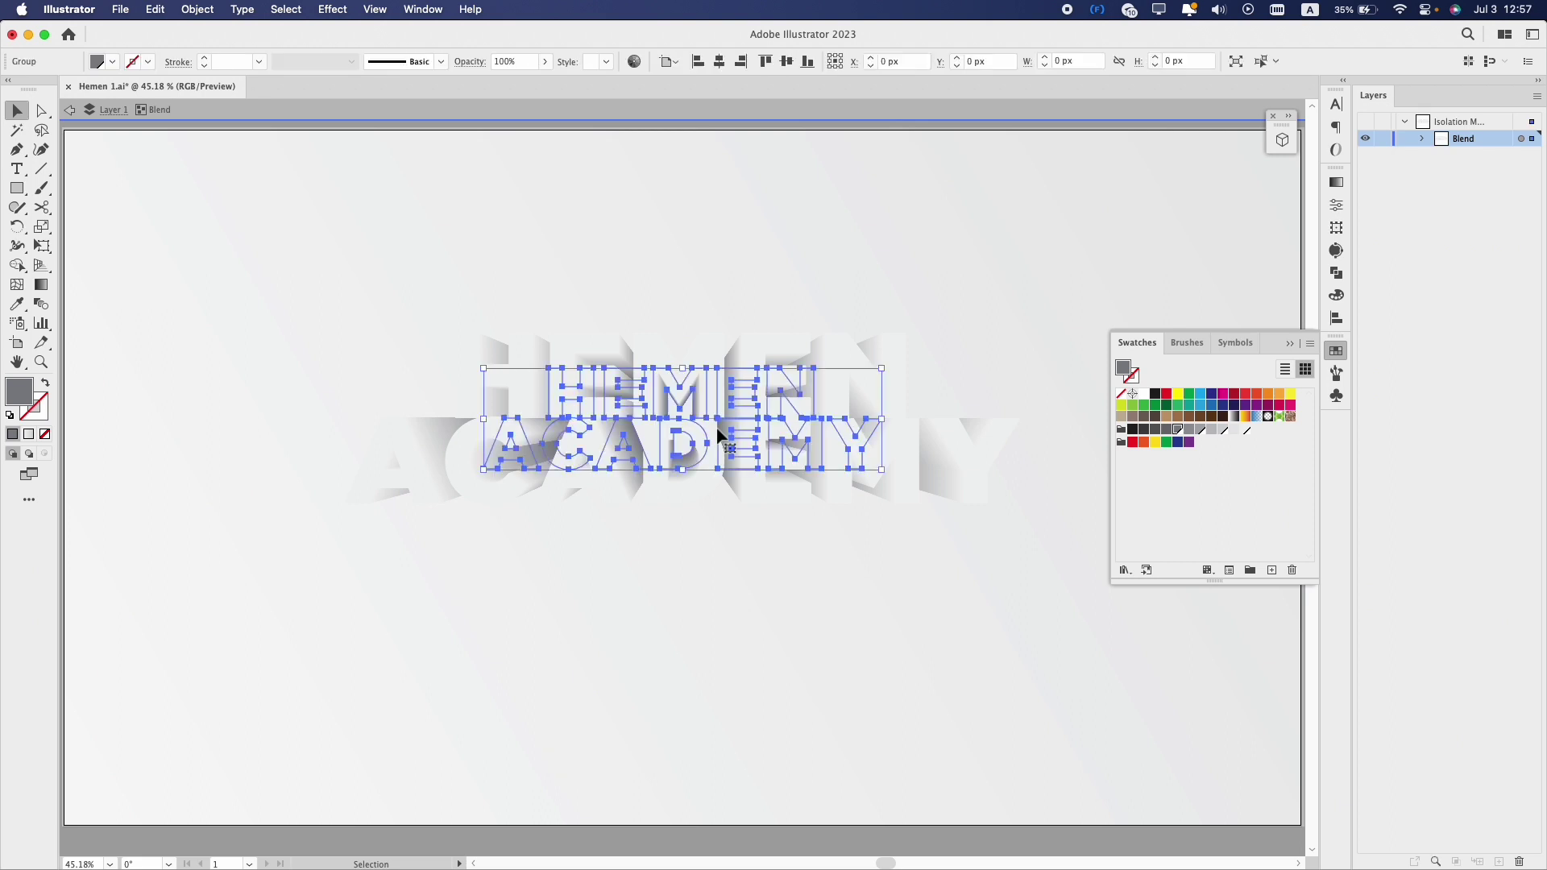
left_click_drag(719, 433, 727, 494)
double_click(766, 605)
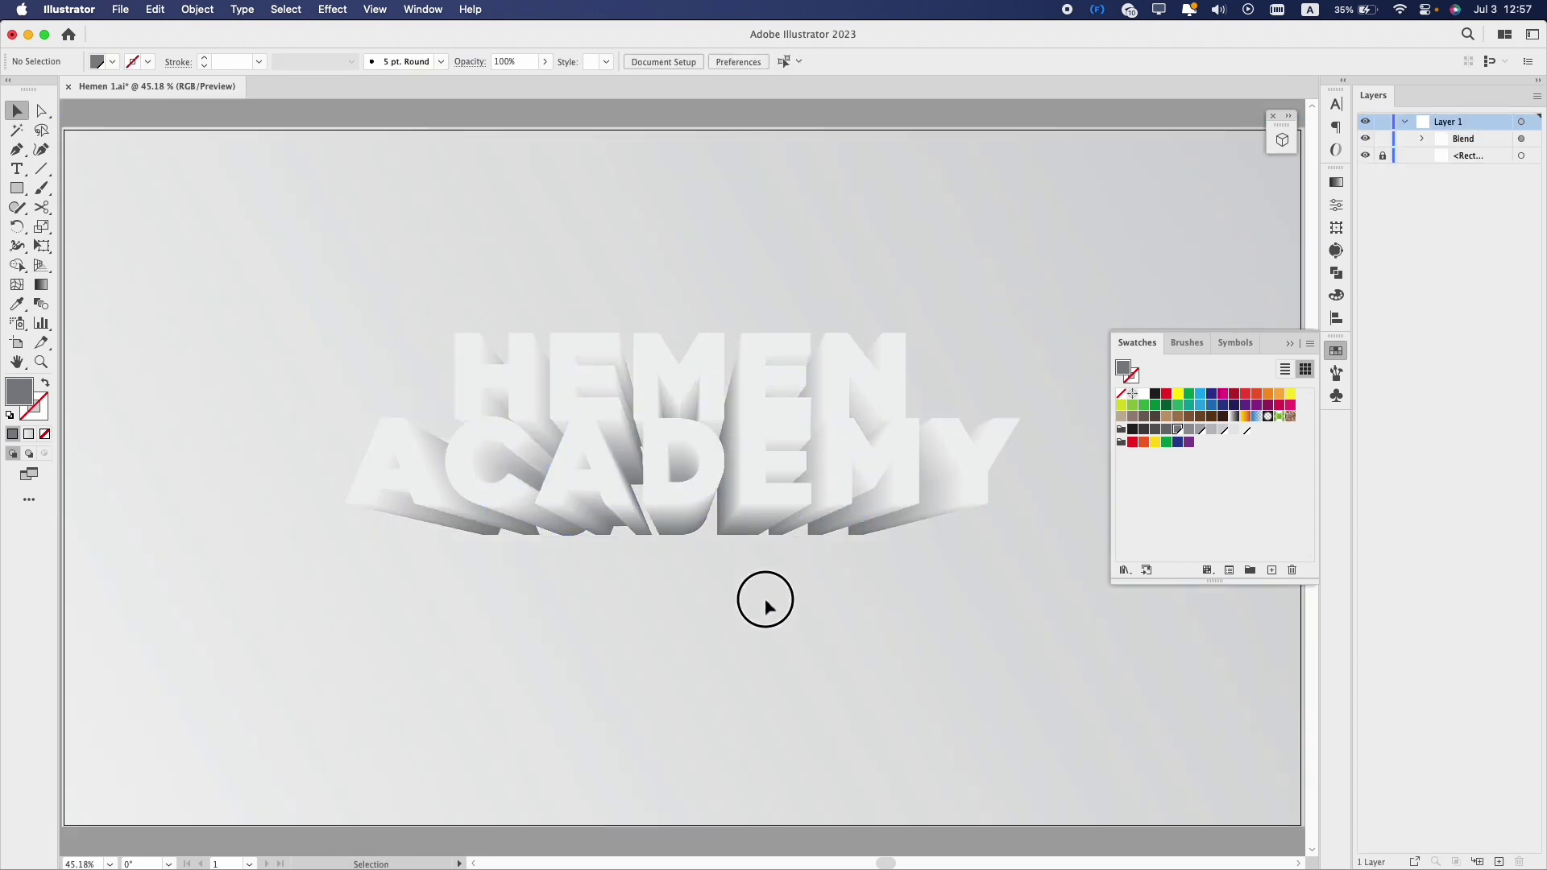
- Move the blend's dark back lettering up to about Y 281 px so the extrusion rises above the letters
double_click(718, 521)
left_click_drag(725, 535, 706, 356)
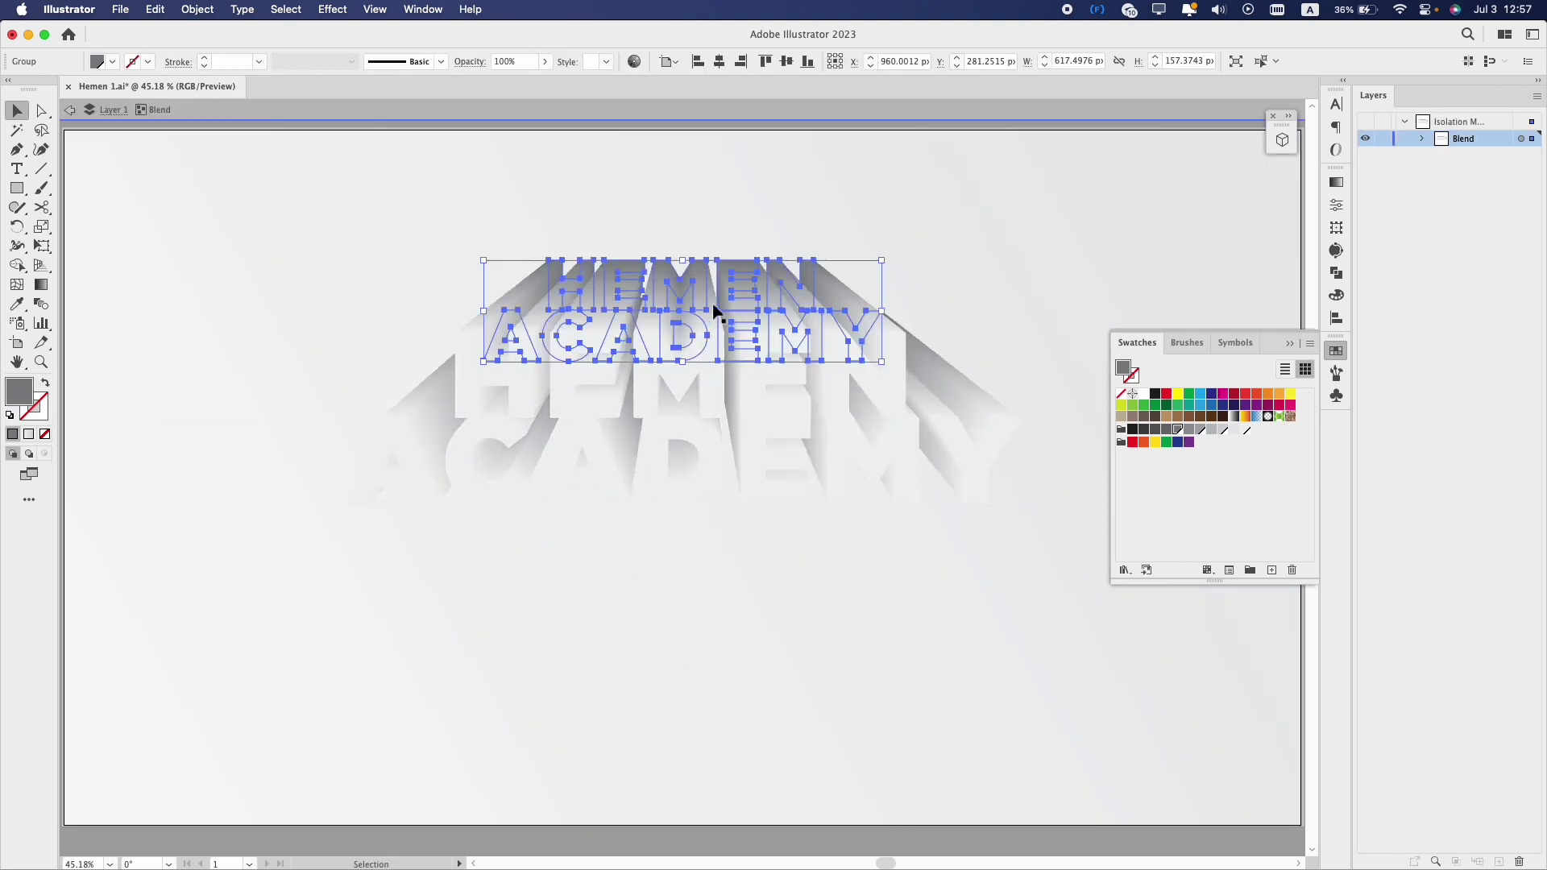
double_click(787, 638)
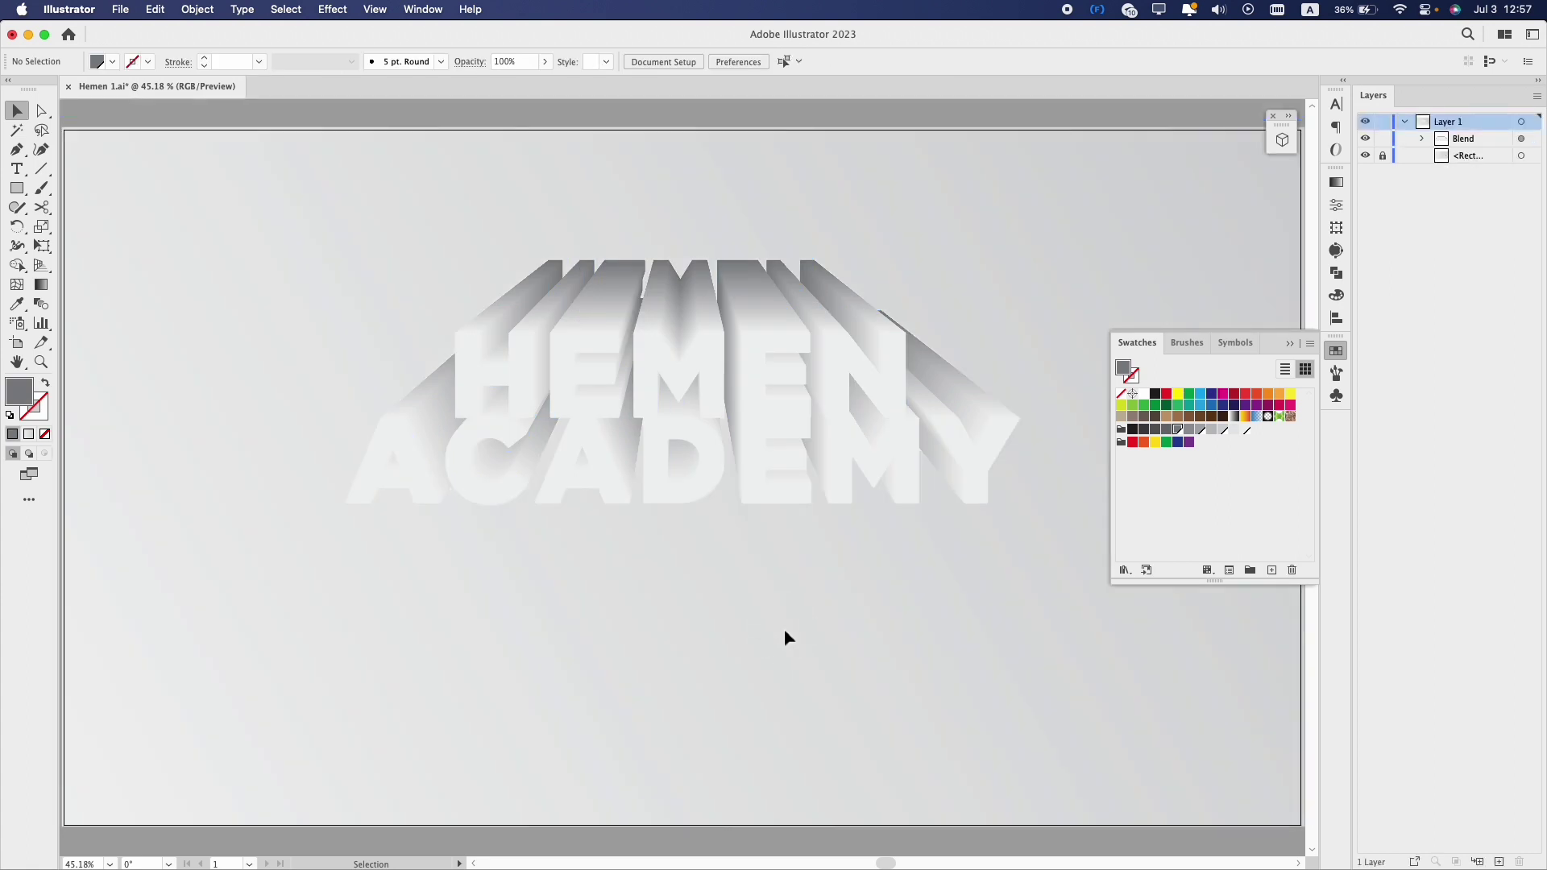
- Undo both moves of the blend's dark back lettering
key("z")
key("super+z")
key("super+z")
key("super+z")
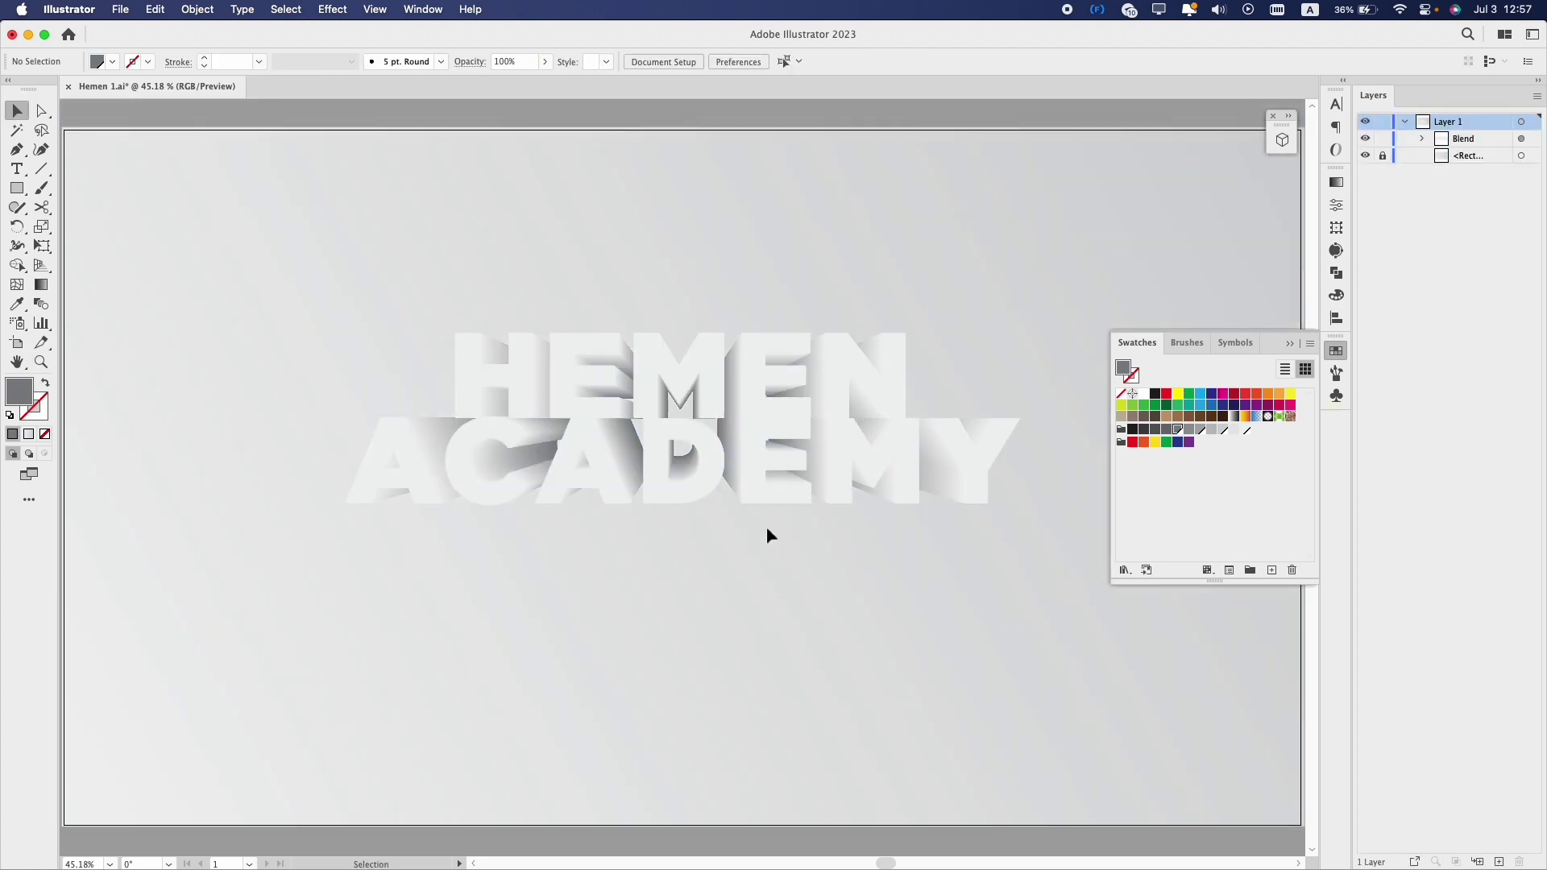
- Isolate the blend, copy its light front lettering and paste the copy in front at the same position
double_click(750, 464)
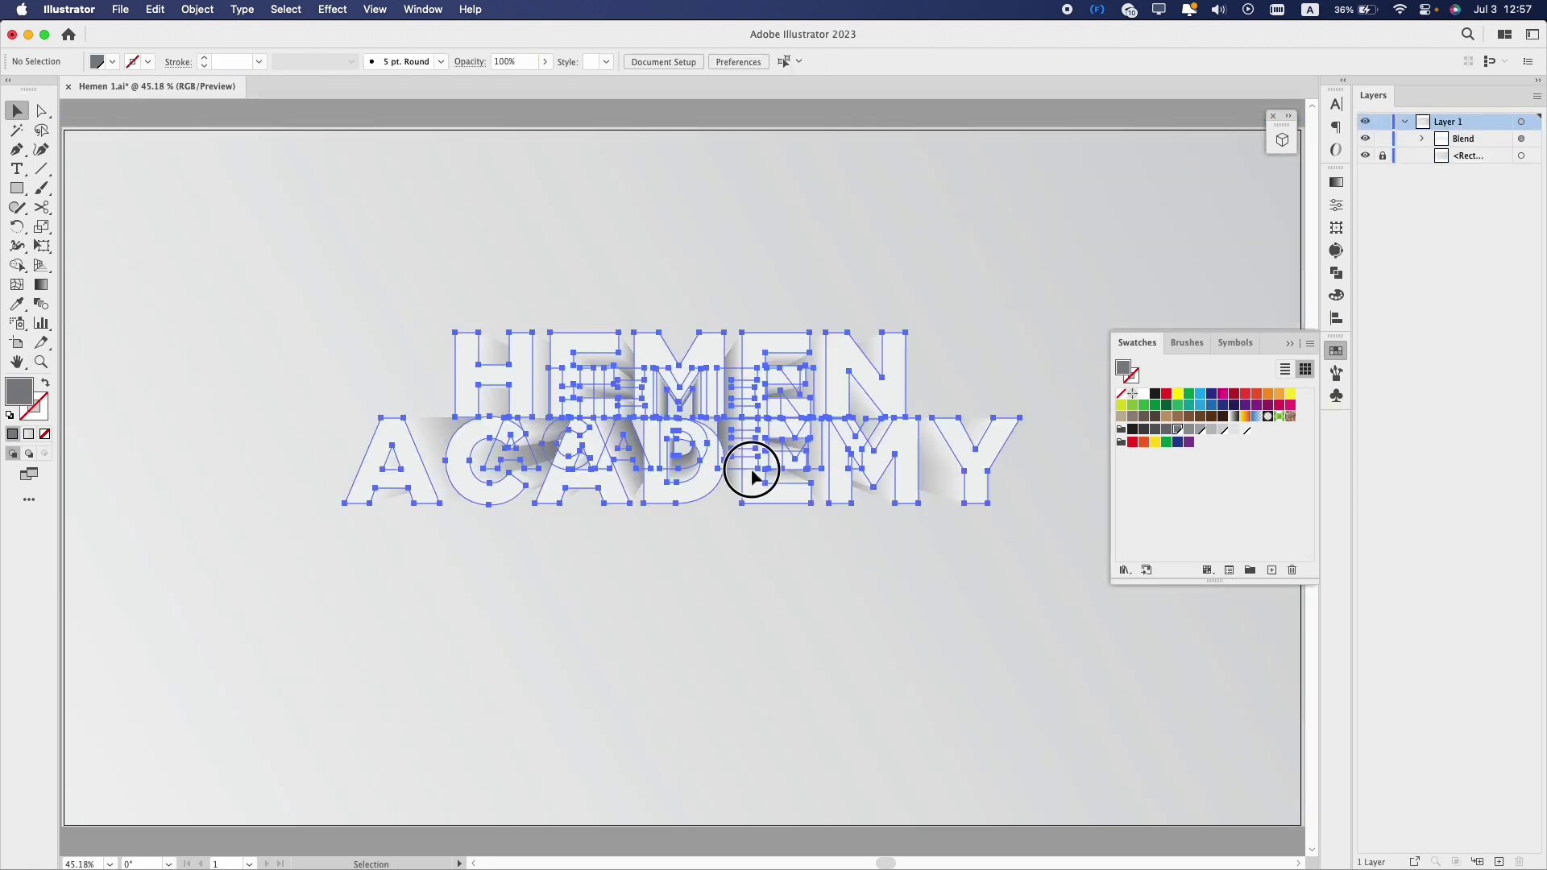
key("super+c")
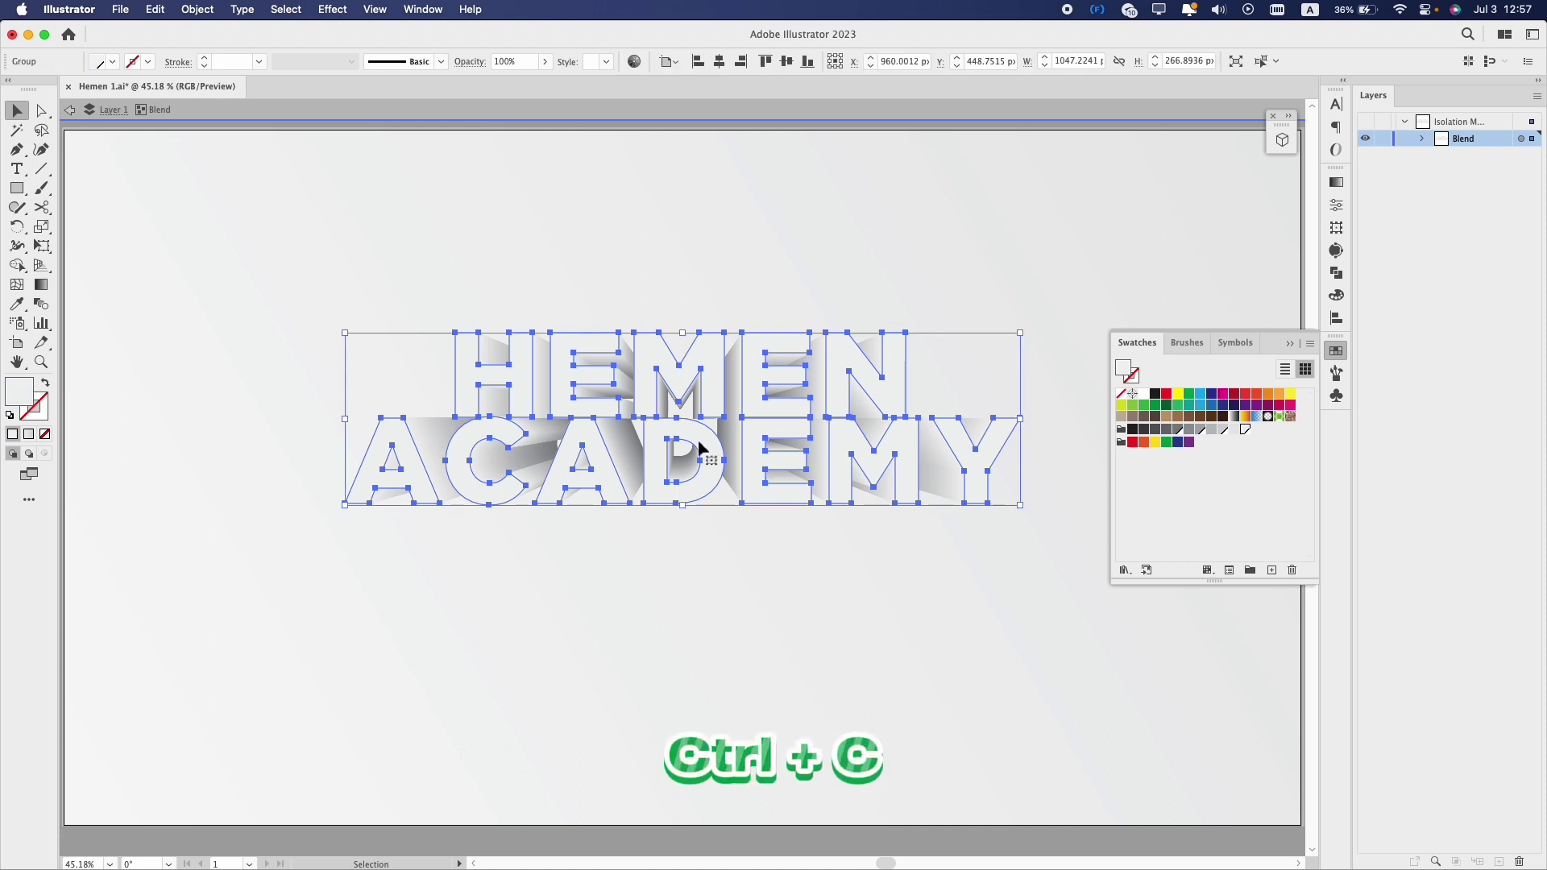
key("super+f")
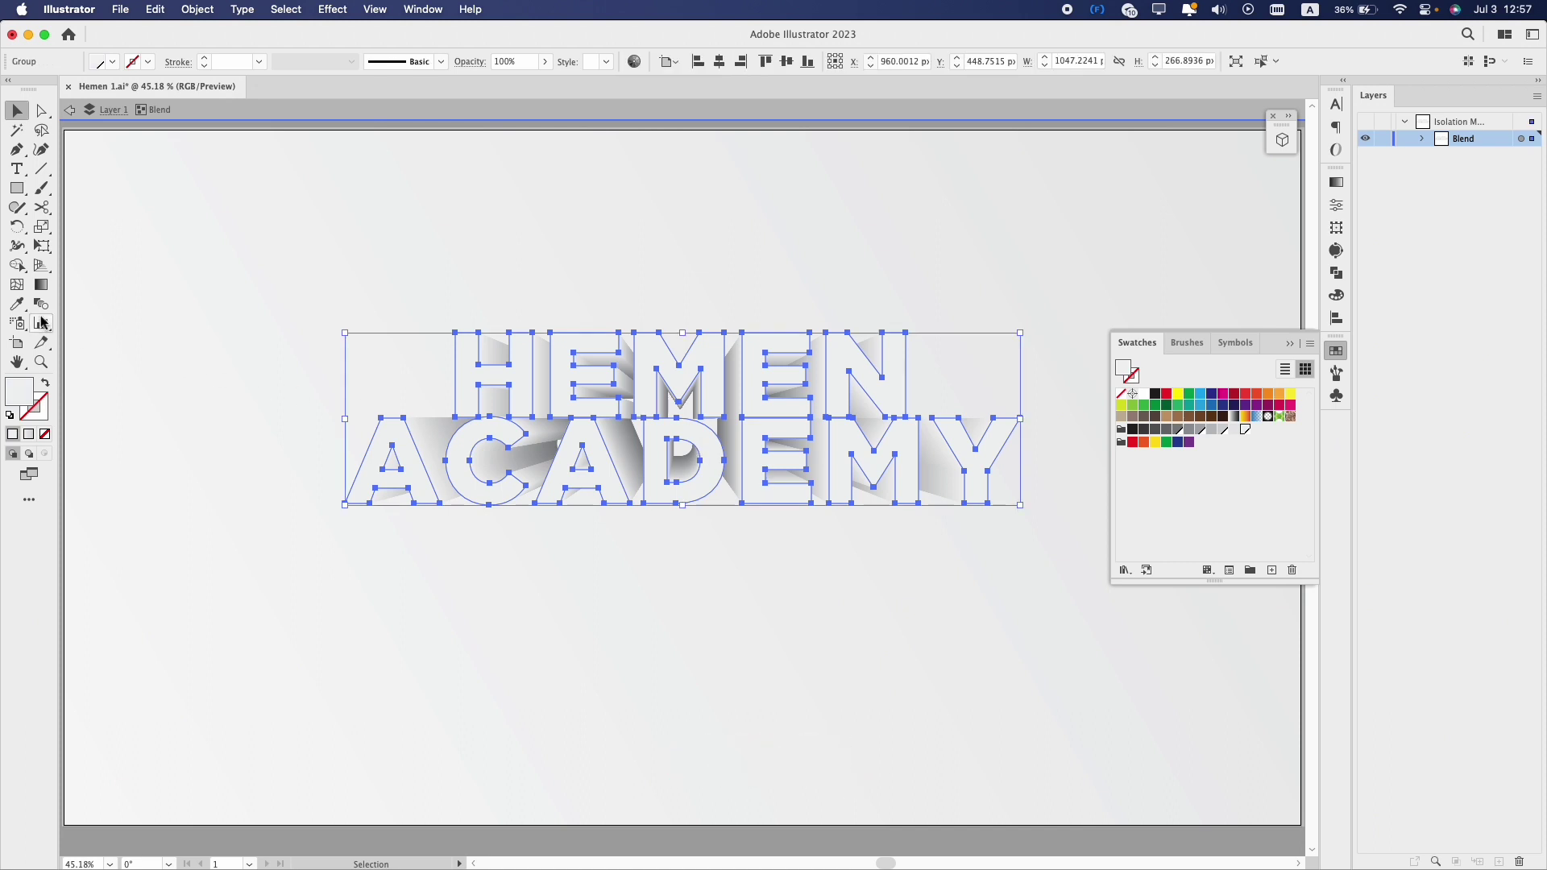
- Apply the background's gray gradient to the front lettering copy with the Eyedropper and leave isolation mode
left_click(17, 306)
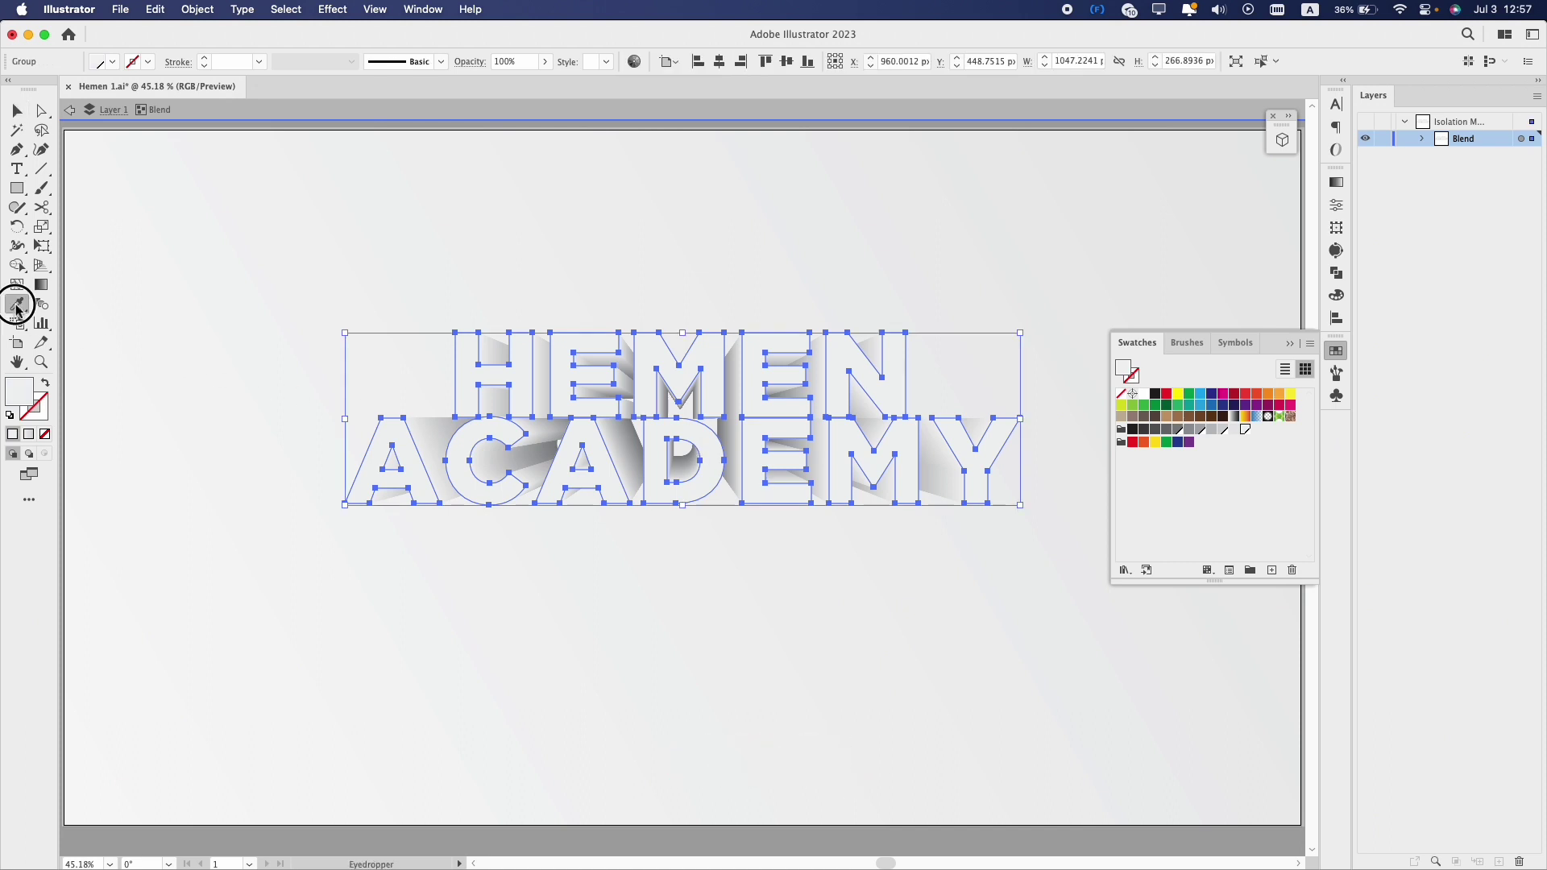
left_click(499, 219)
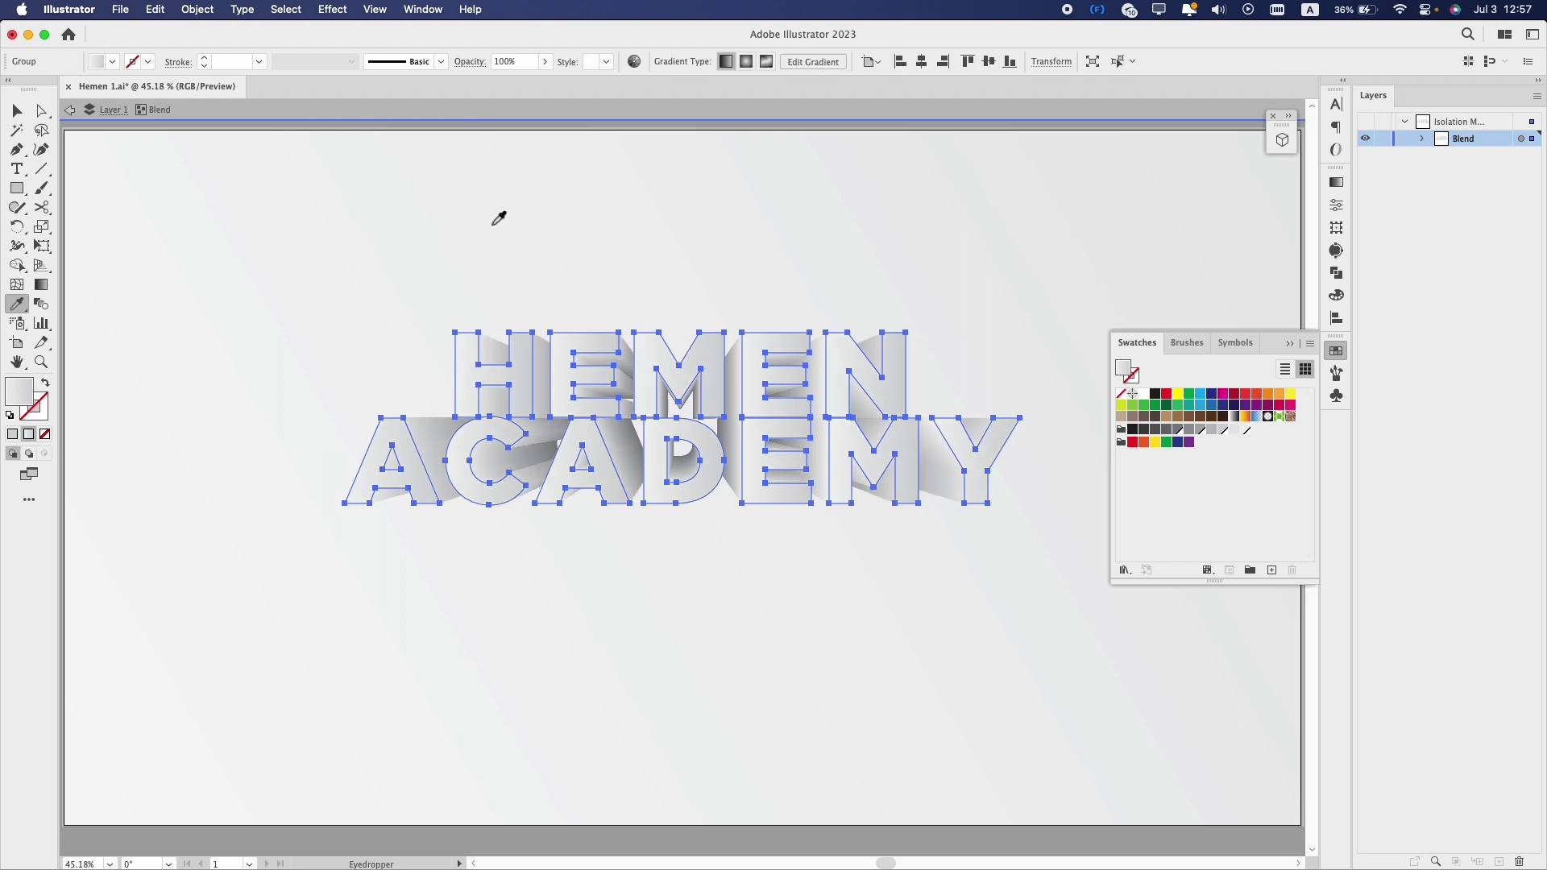
key("Escape")
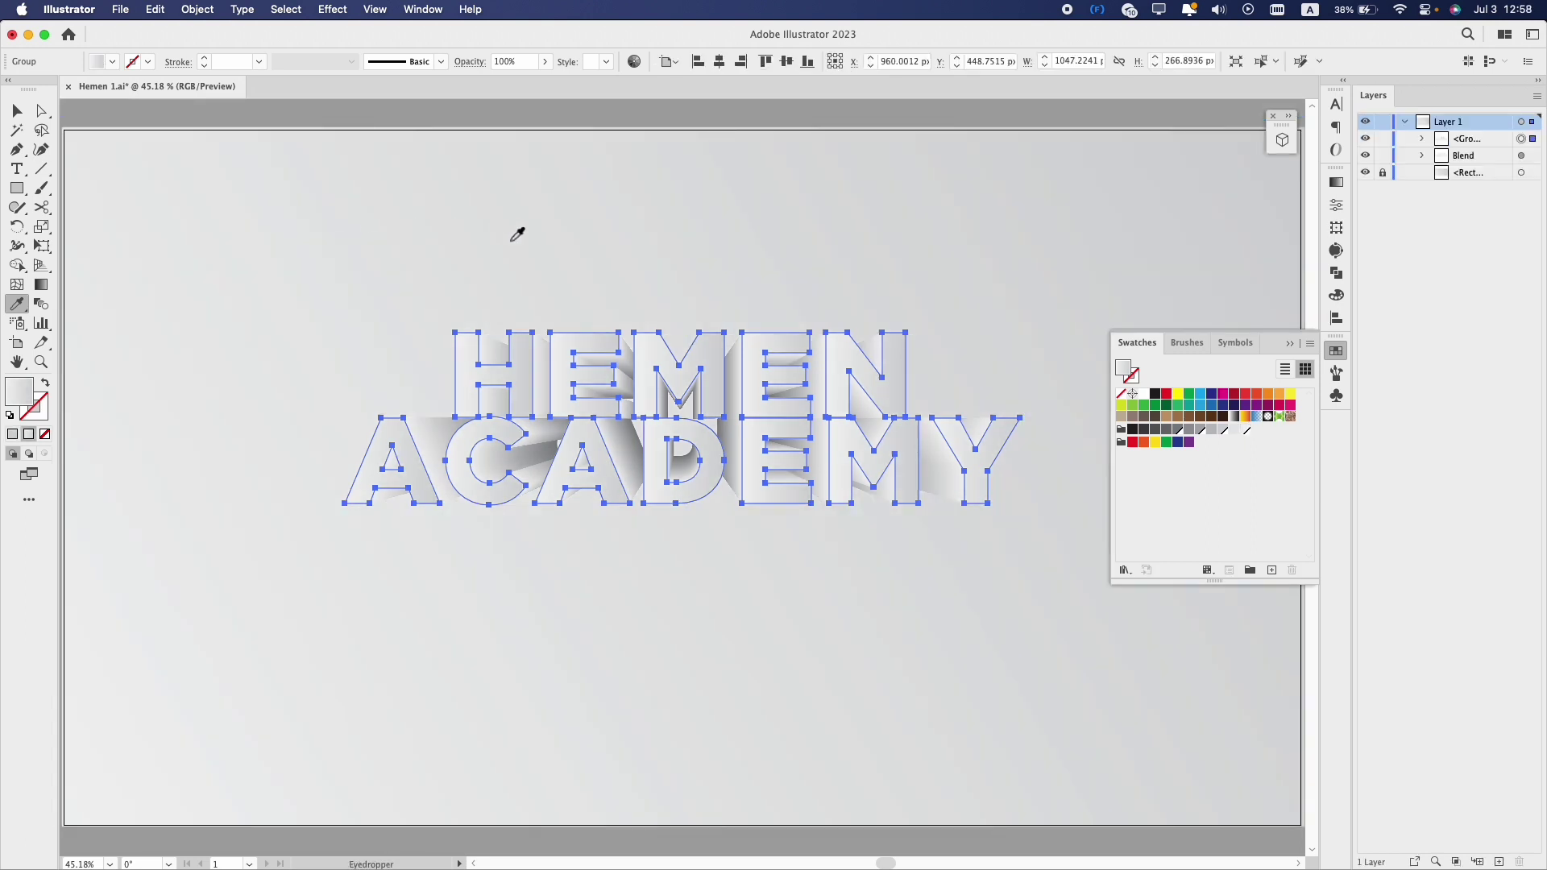
- Redraw the gradient across the whole front lettering with the Gradient tool, running vertically at -90°
key("g")
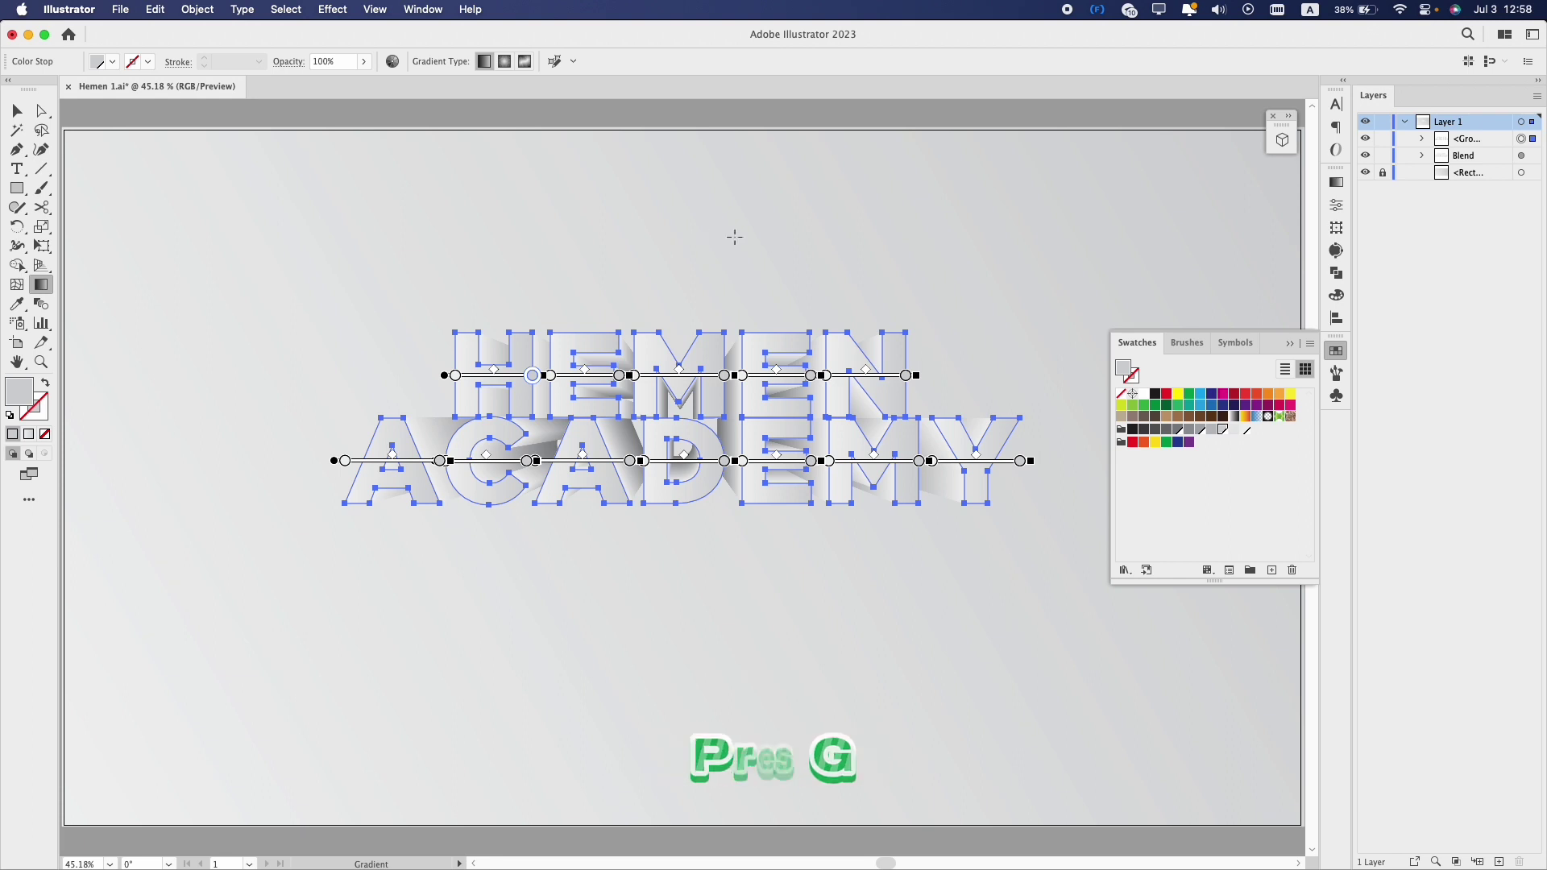
mouse_move(945, 229)
left_mouse_down()
mouse_move(373, 535)
mouse_move(384, 652)
left_mouse_up()
left_click_drag(601, 242, 299, 649)
key("v")
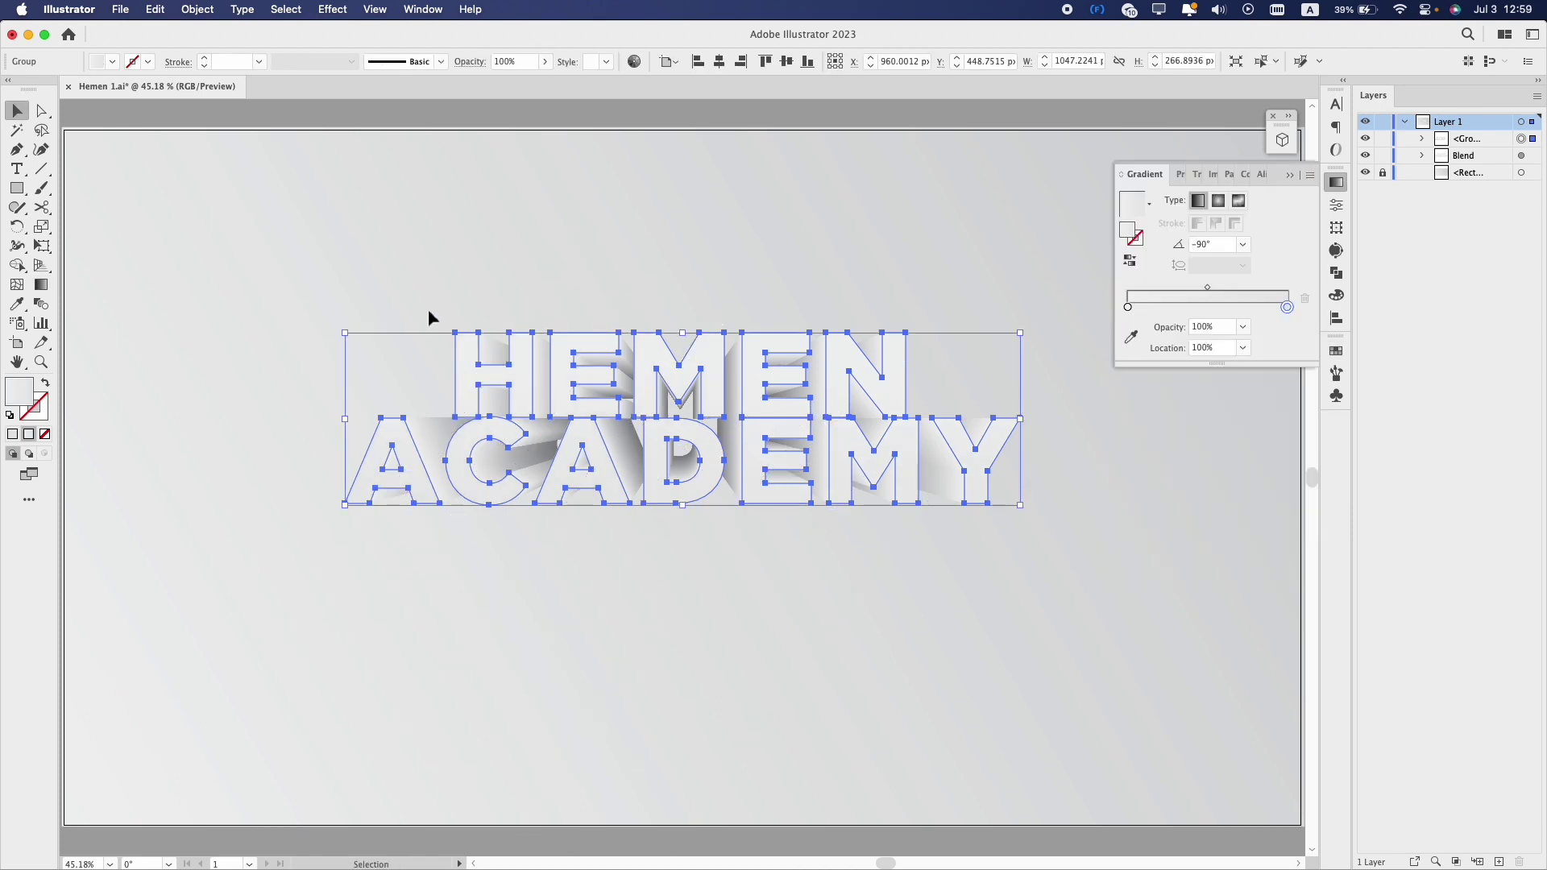
- Copy the gradient lettering and paste the duplicate in front at the same position
left_click(155, 9)
left_click(198, 95)
left_click(155, 10)
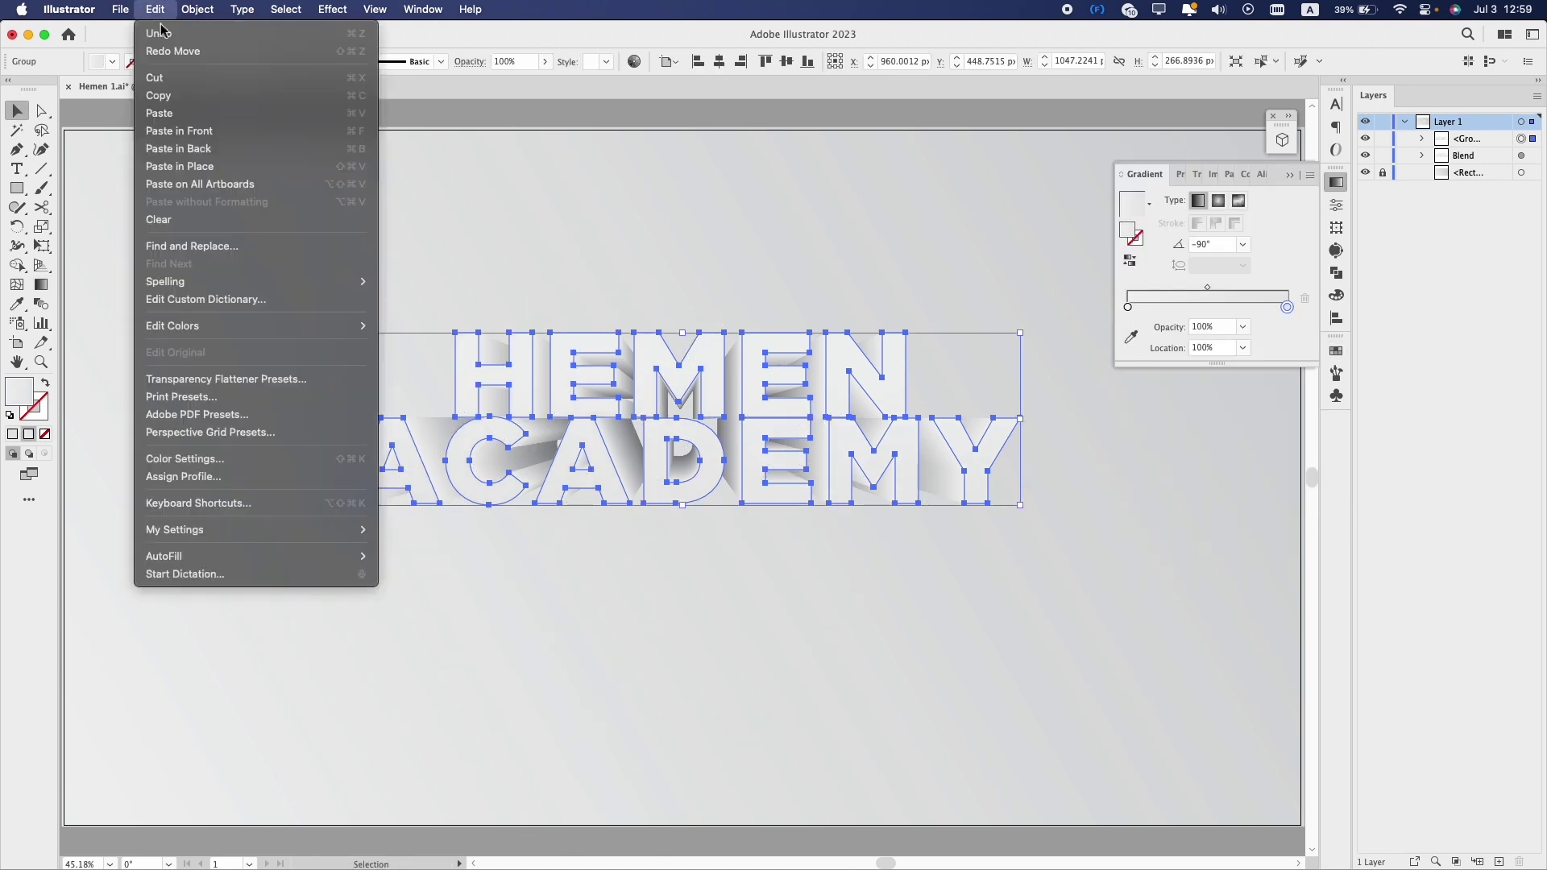
left_click(227, 130)
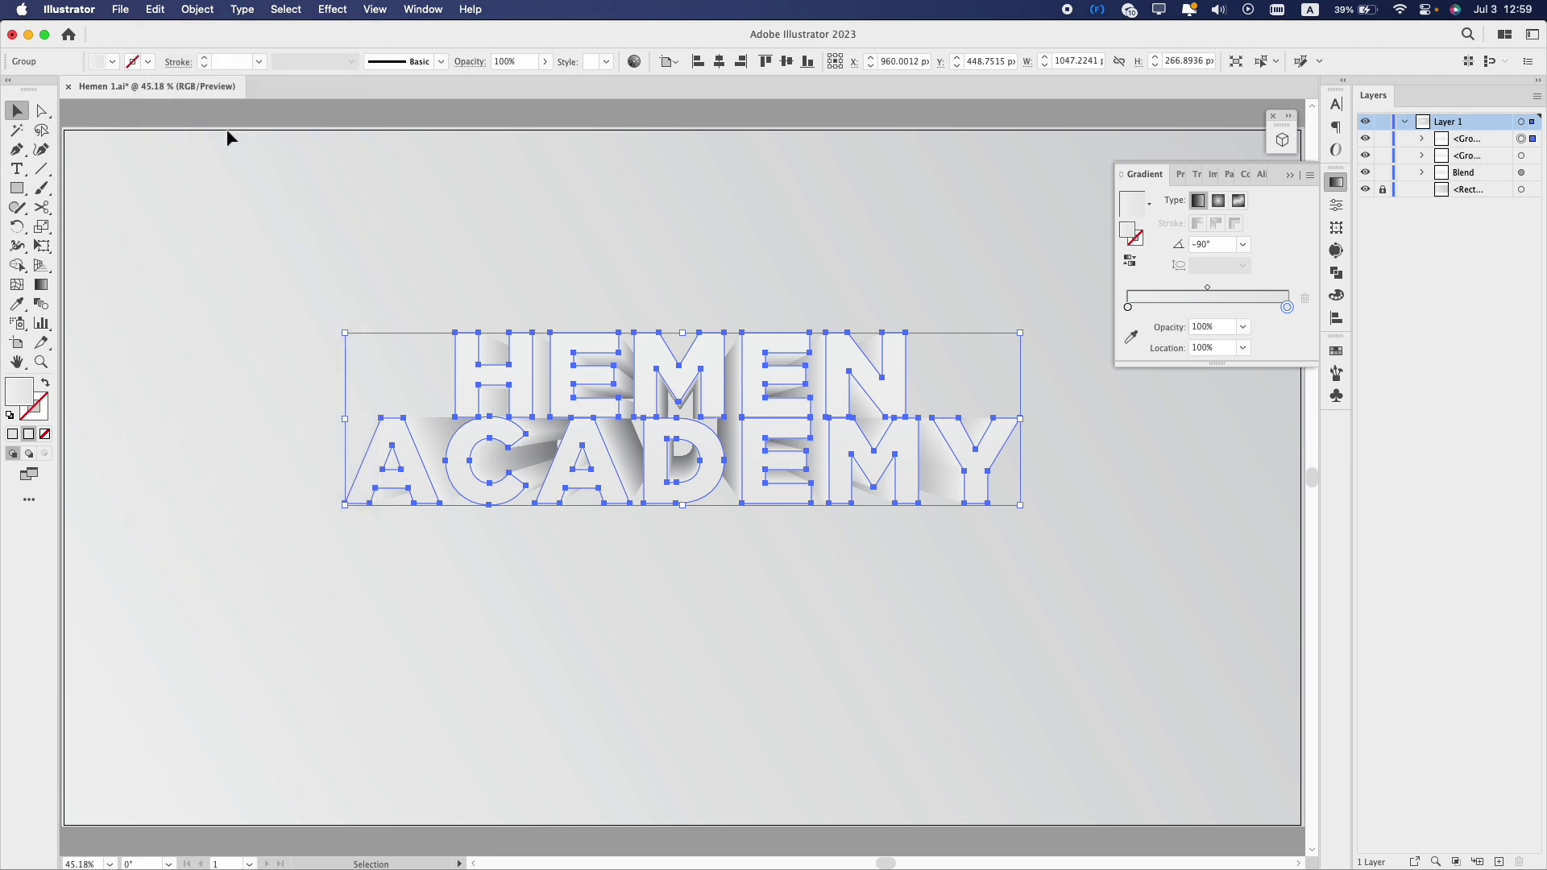
- Reflect the duplicate lettering across the horizontal axis and move it directly below the original, to about Y 710 px
right_click(583, 334)
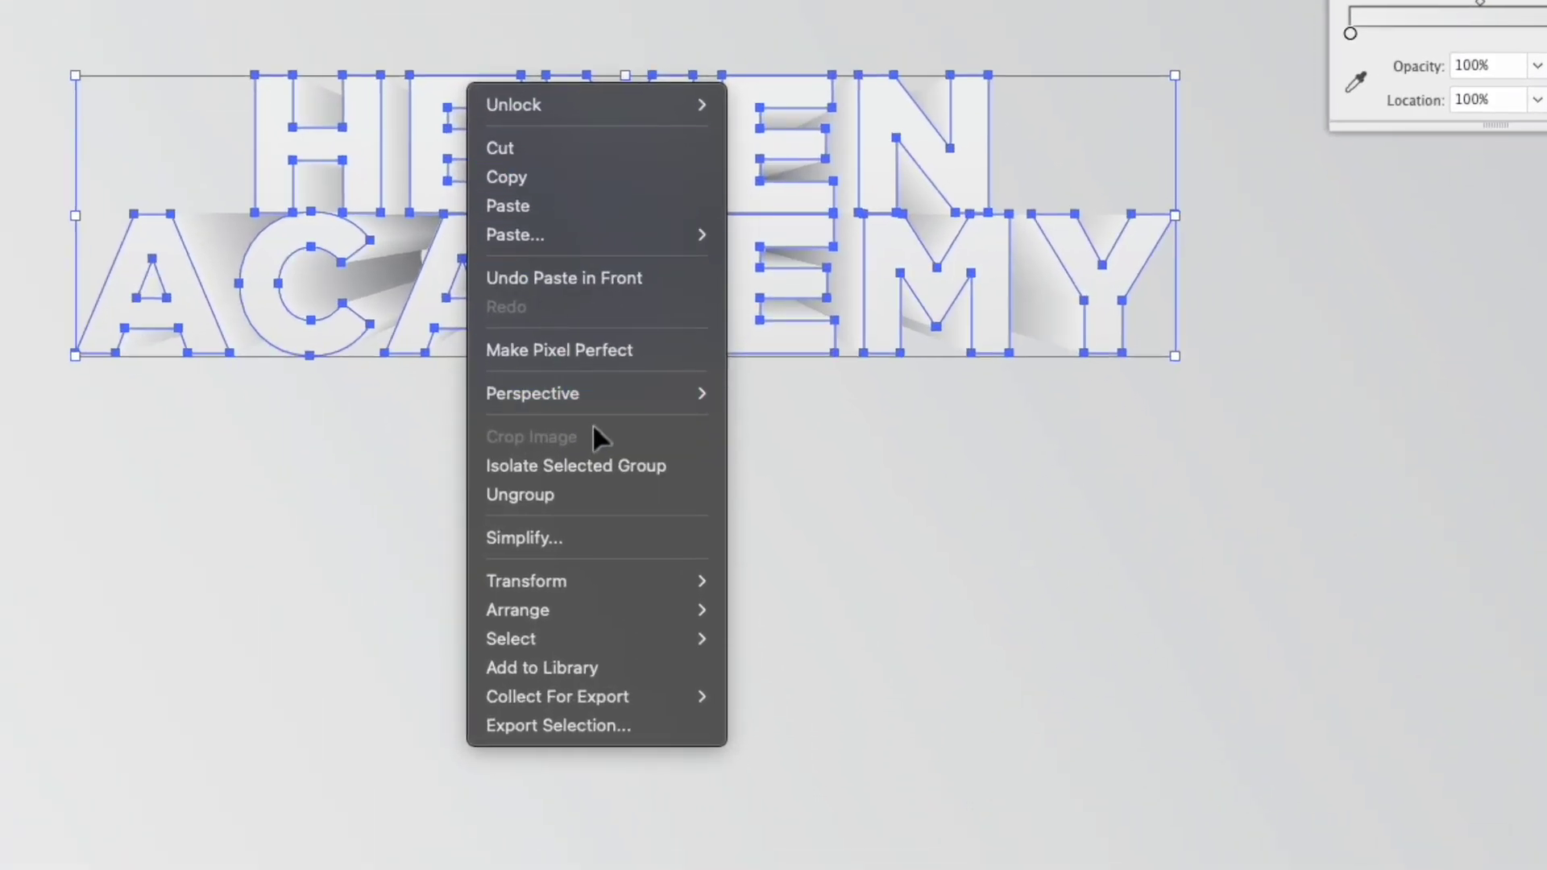
mouse_move(717, 581)
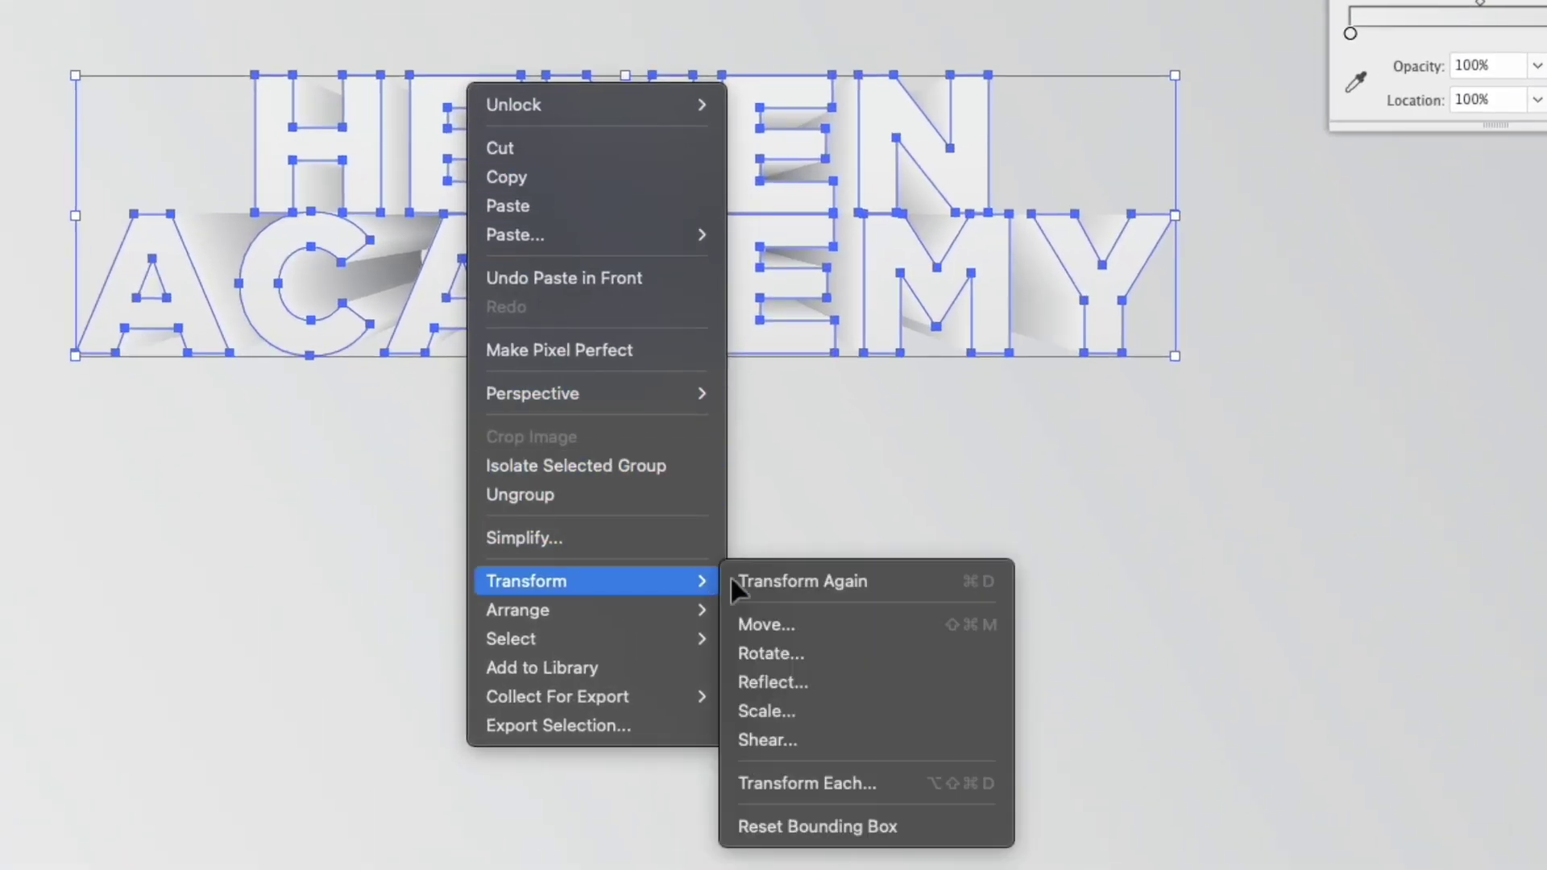
left_click(927, 692)
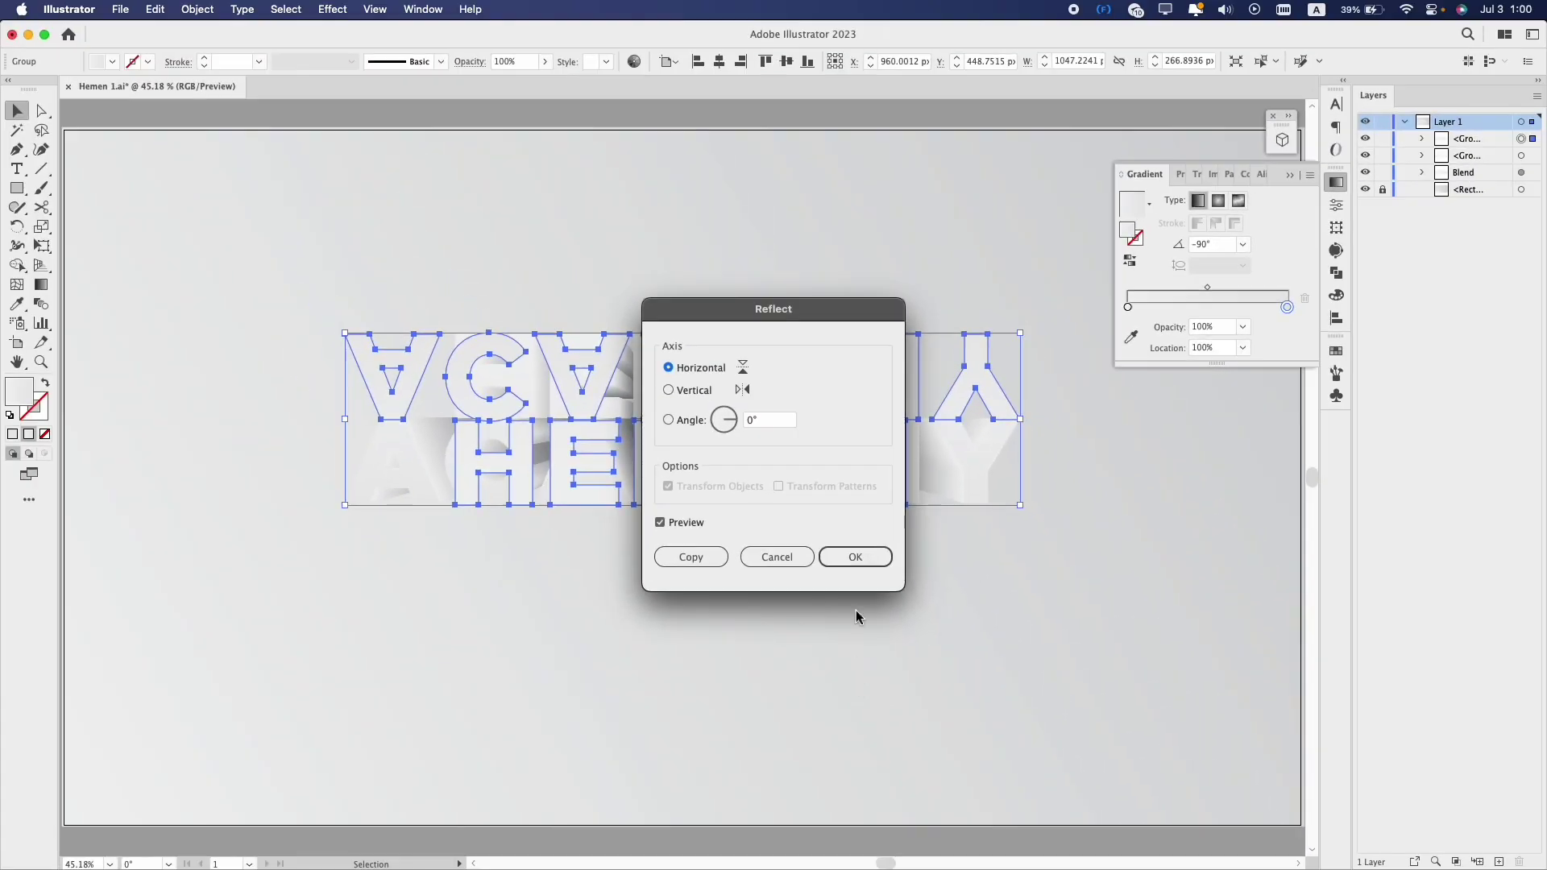
left_click(857, 557)
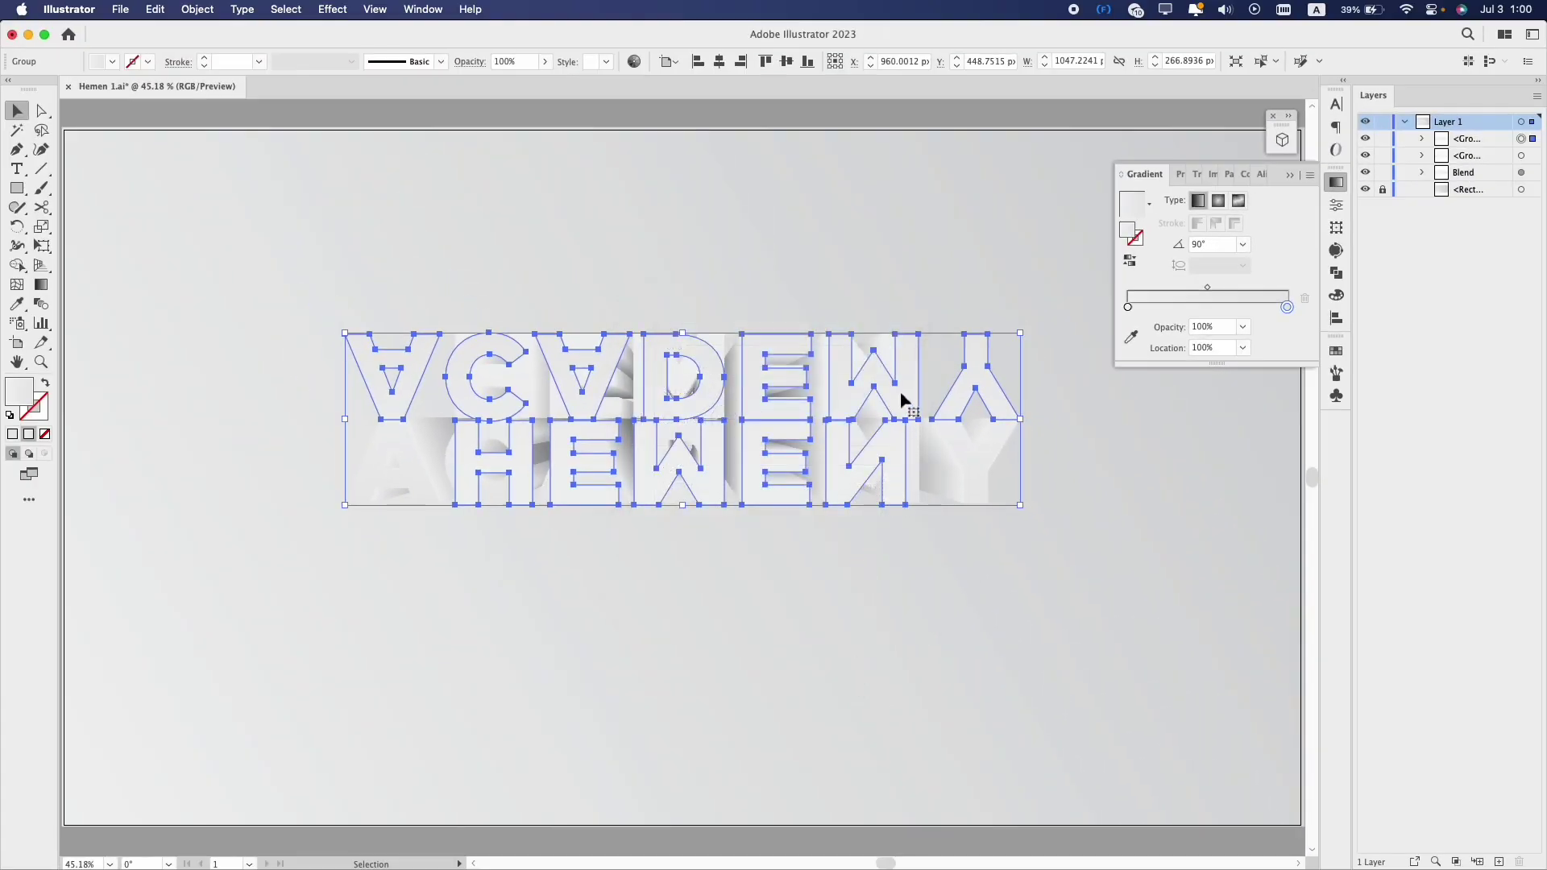
left_click(902, 419)
mouse_move(902, 419)
left_mouse_down()
mouse_move(904, 570)
mouse_move(904, 553)
left_mouse_up()
- Set the reflected lettering's end gradient stop to 0% opacity, then reverse the gradient so the reflection fades out downward
key("g")
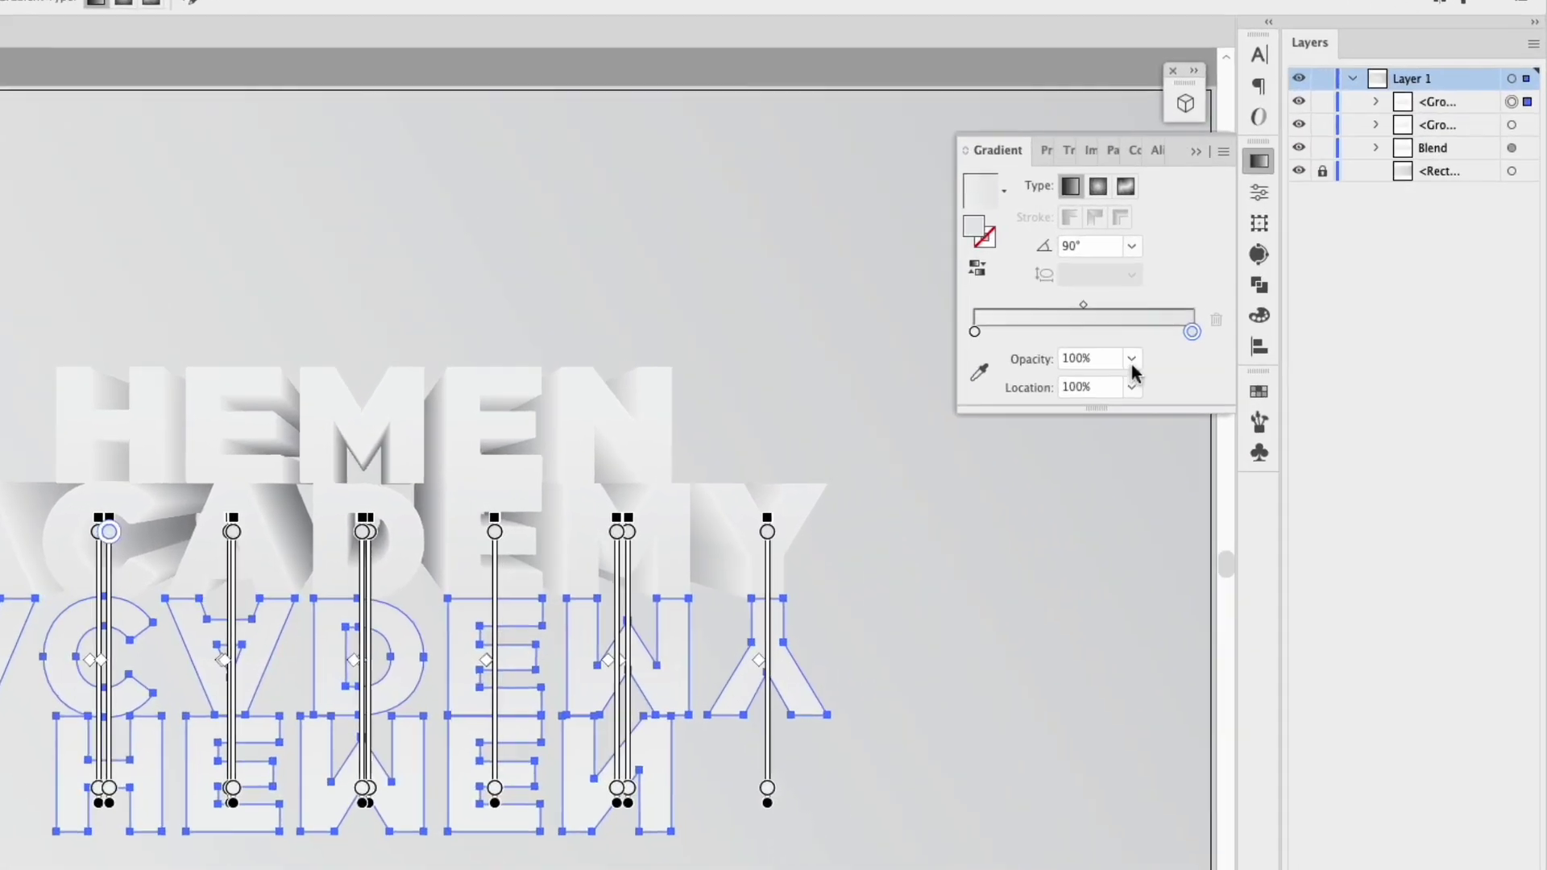
left_click(1243, 326)
left_click(1254, 345)
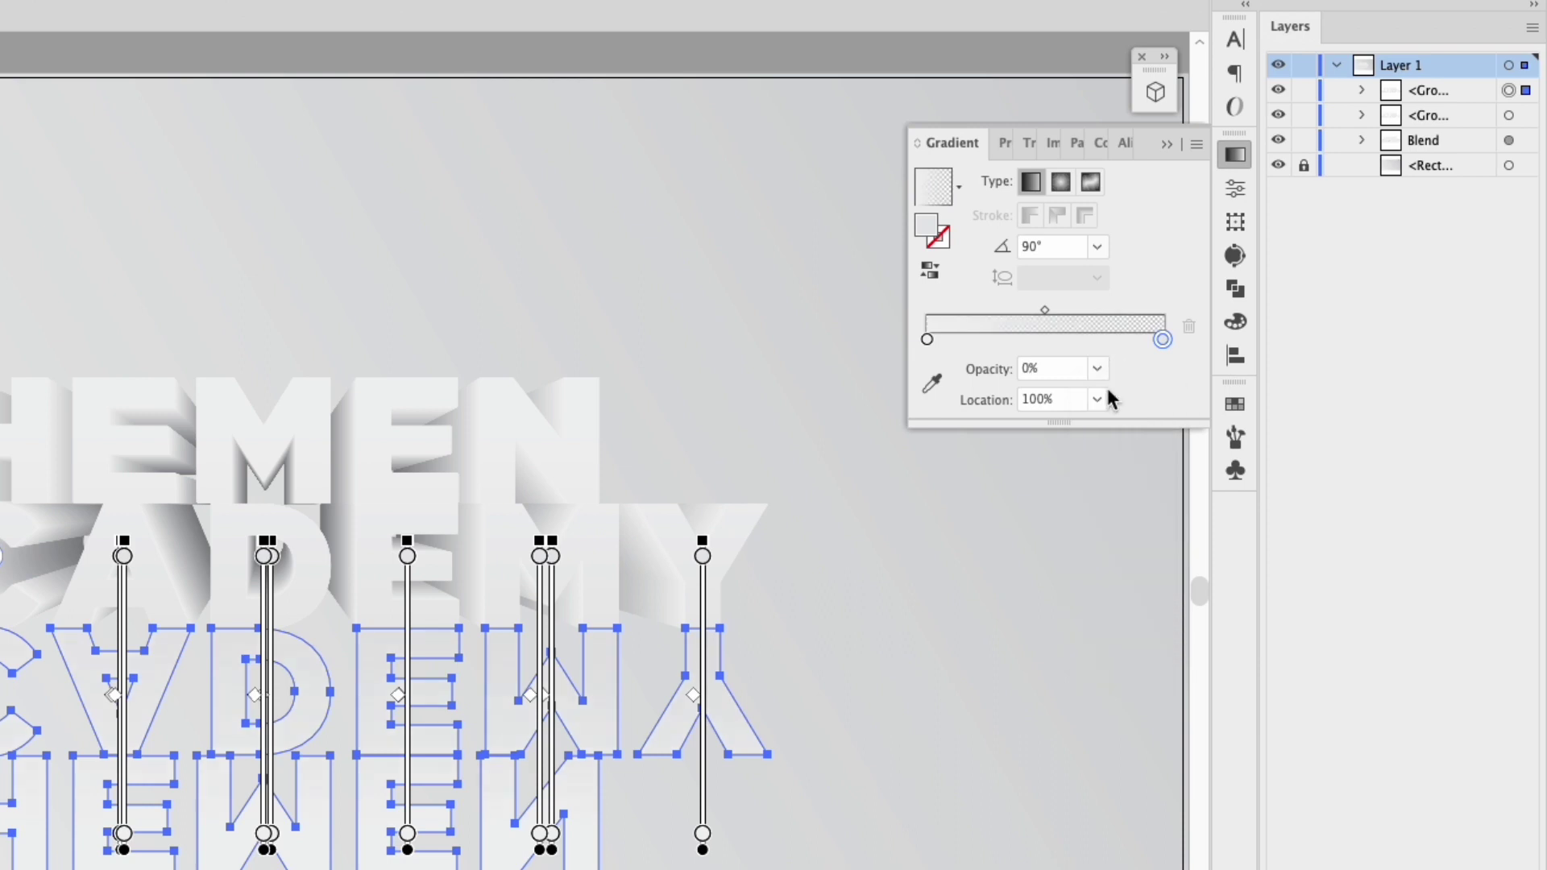
left_click(930, 273)
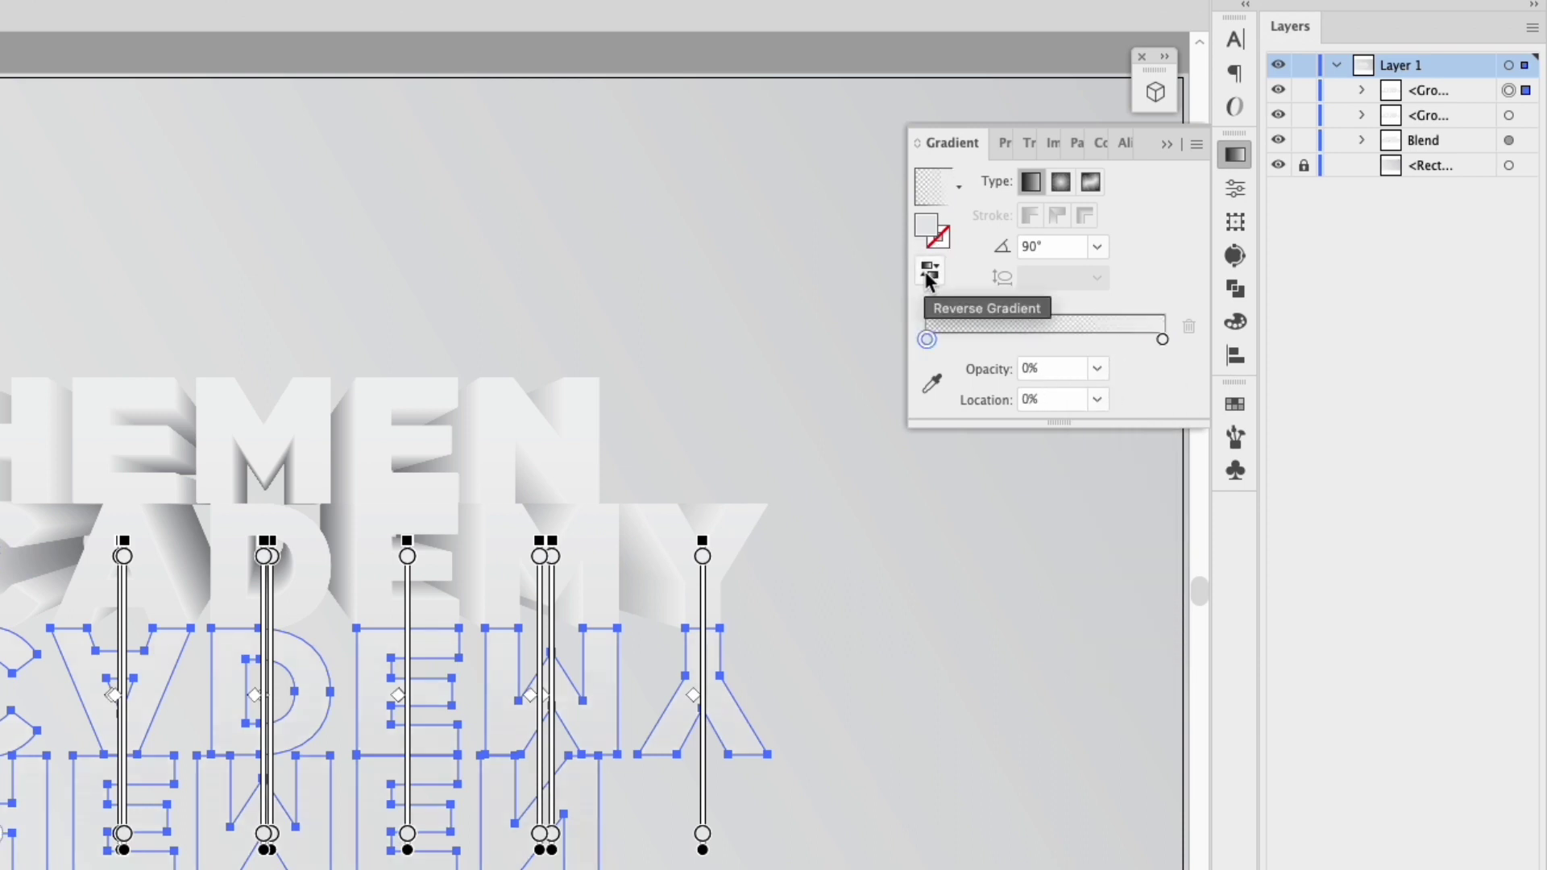
left_click(806, 257)
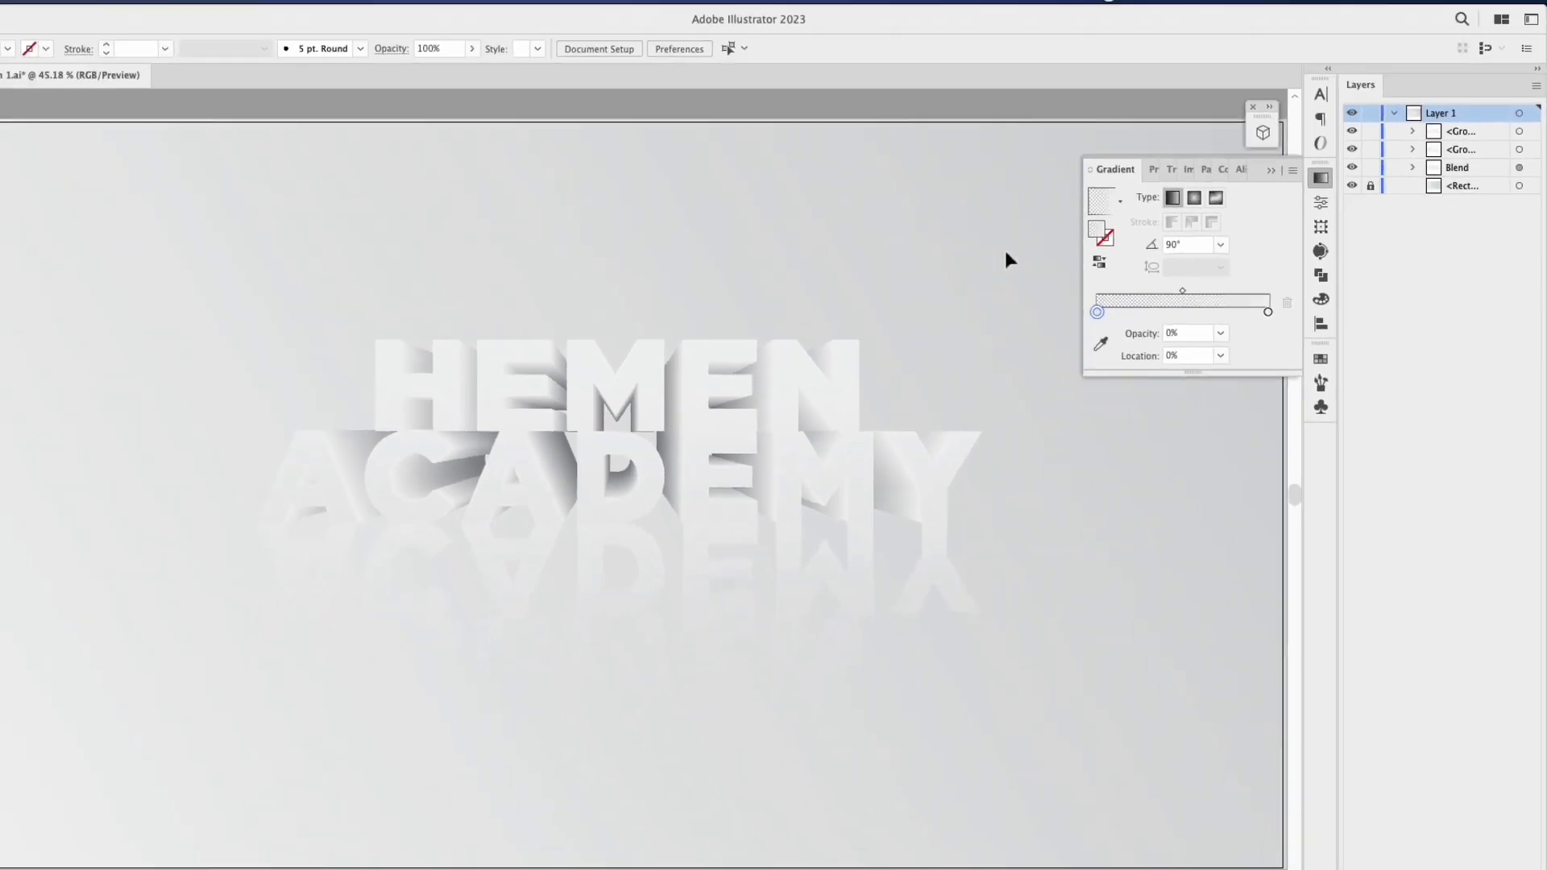
- Lower the overall opacity of the reflected lettering
left_click(991, 544)
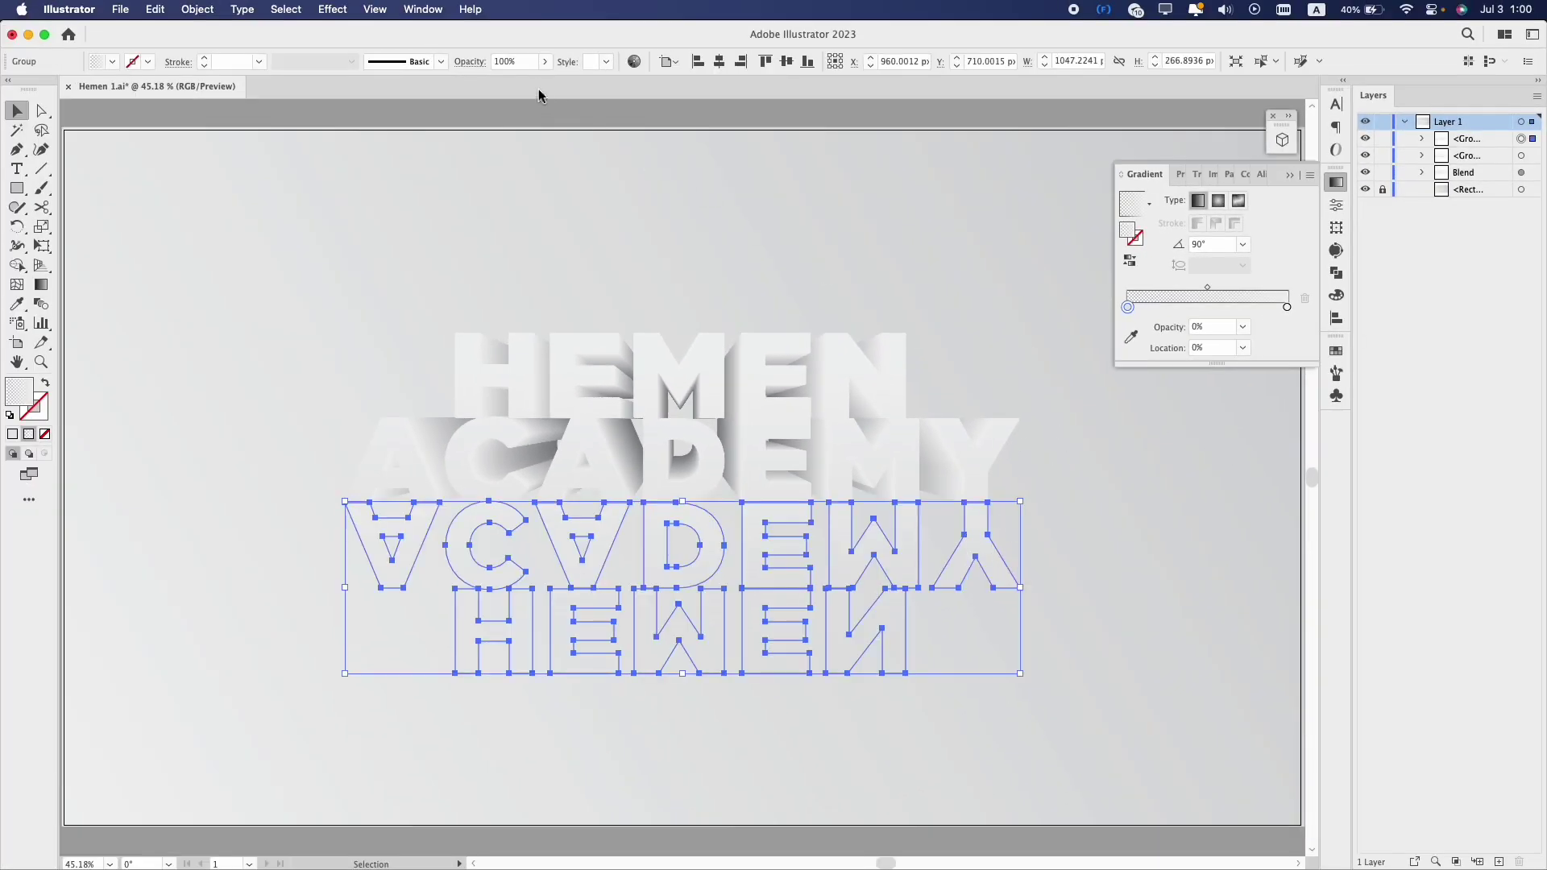
left_click(544, 62)
left_click(628, 233)
- Duplicate the front HEMEN ACADEMY lettering in place and fill the copy with a solid dark gray swatch
left_click(752, 480)
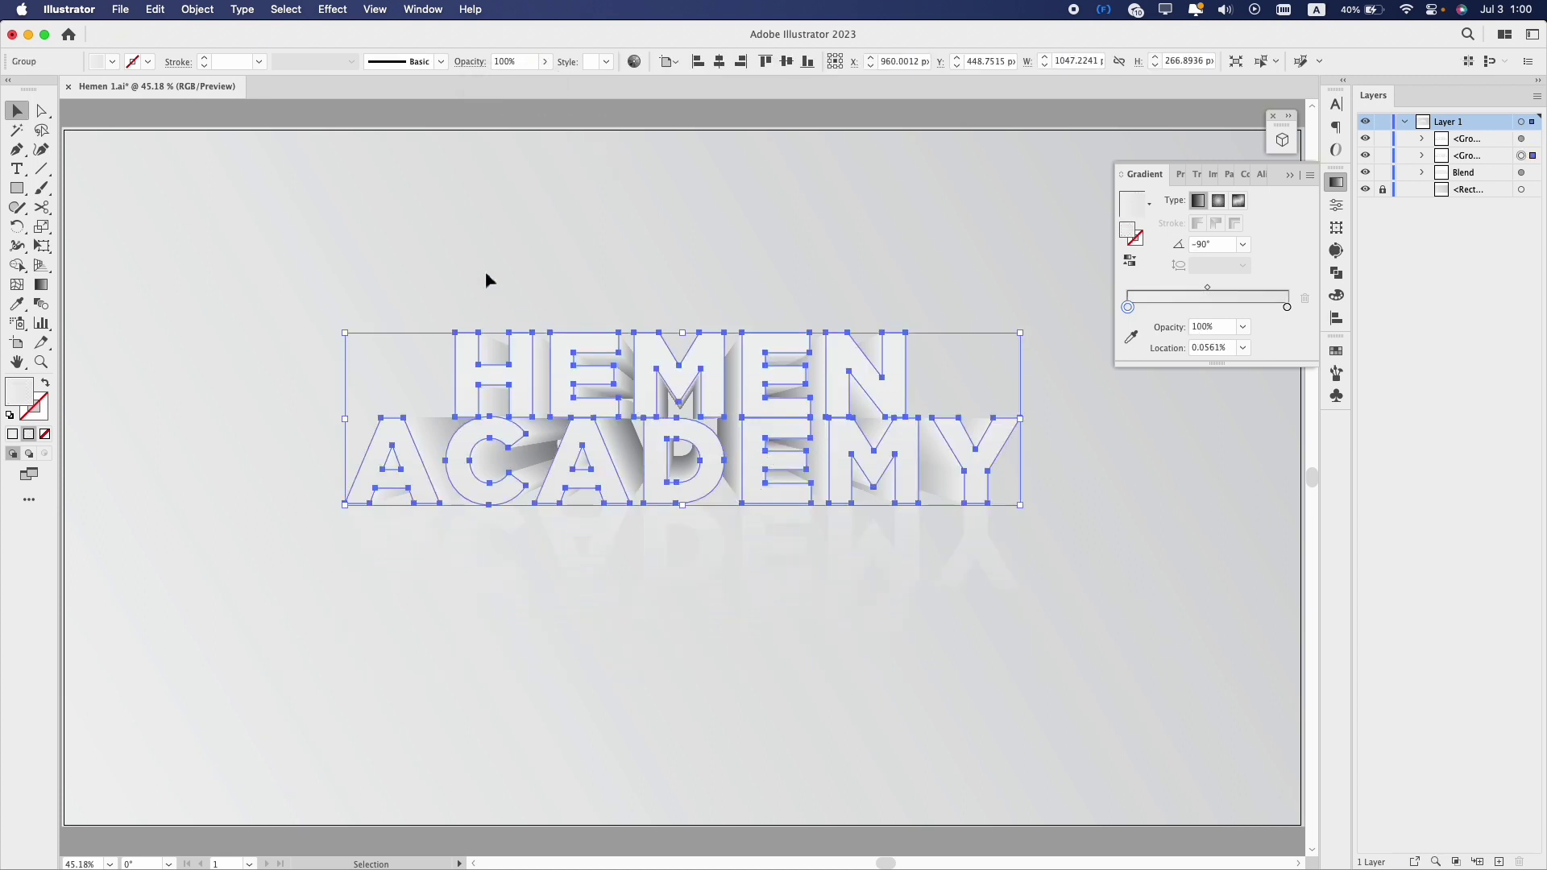
left_click(154, 9)
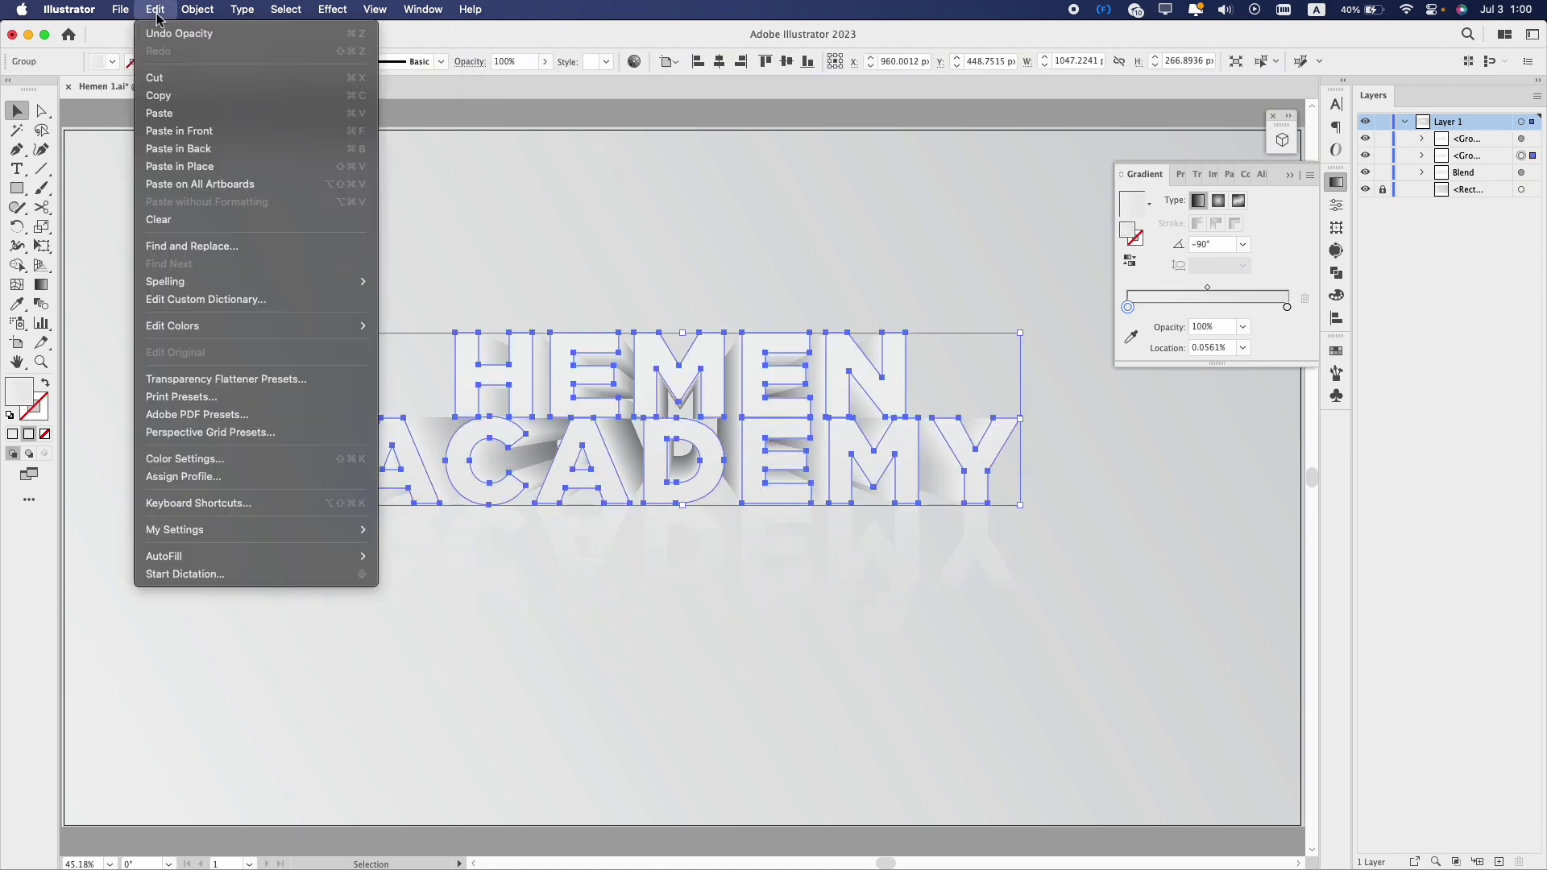
left_click(208, 93)
left_click(158, 10)
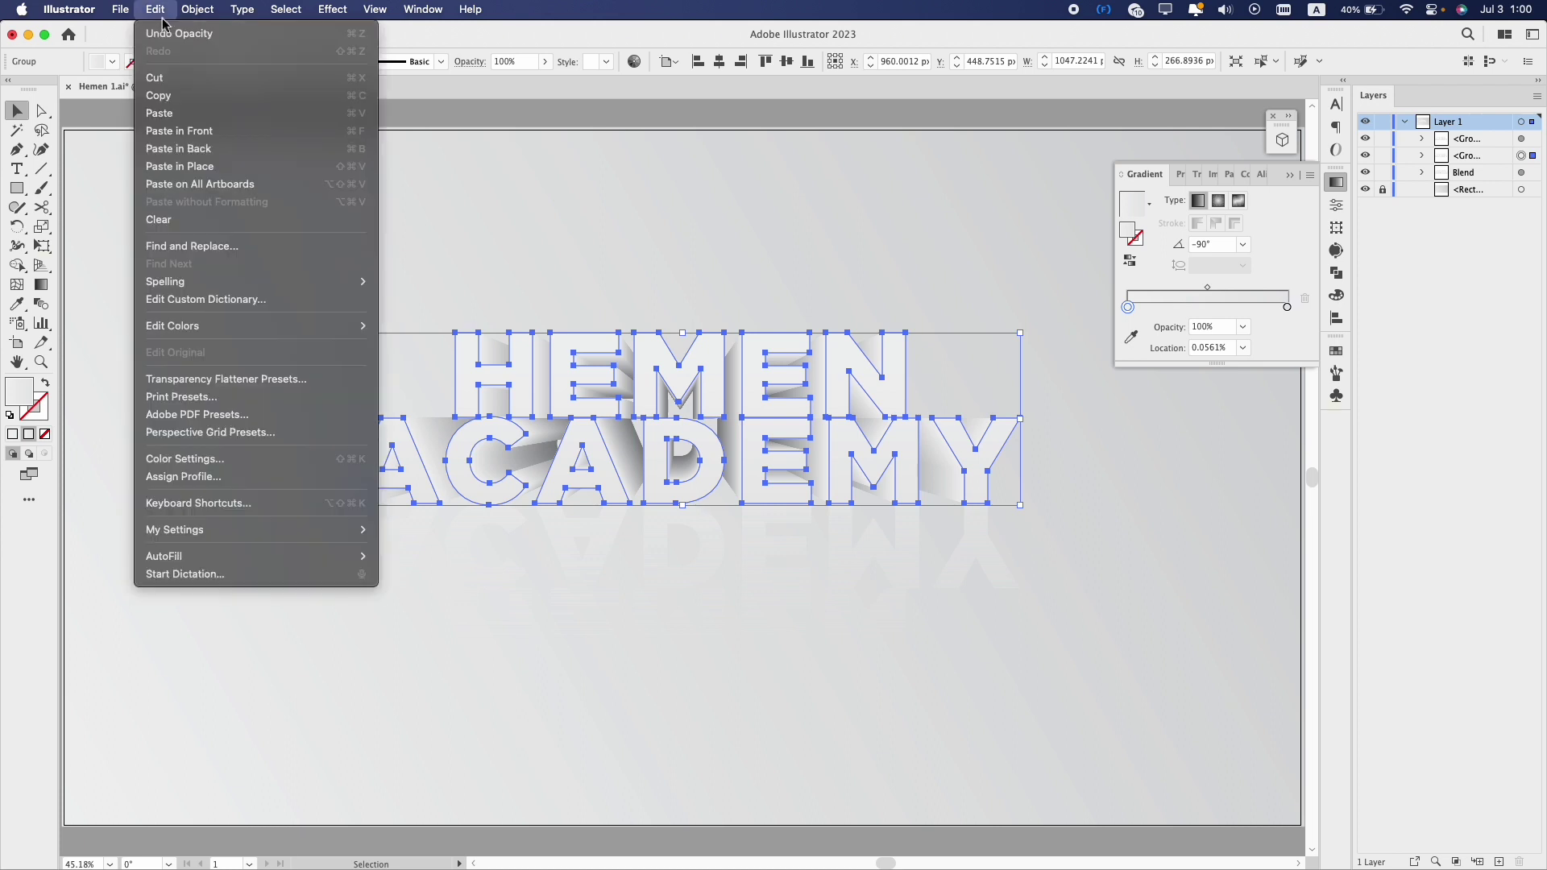
left_click(231, 130)
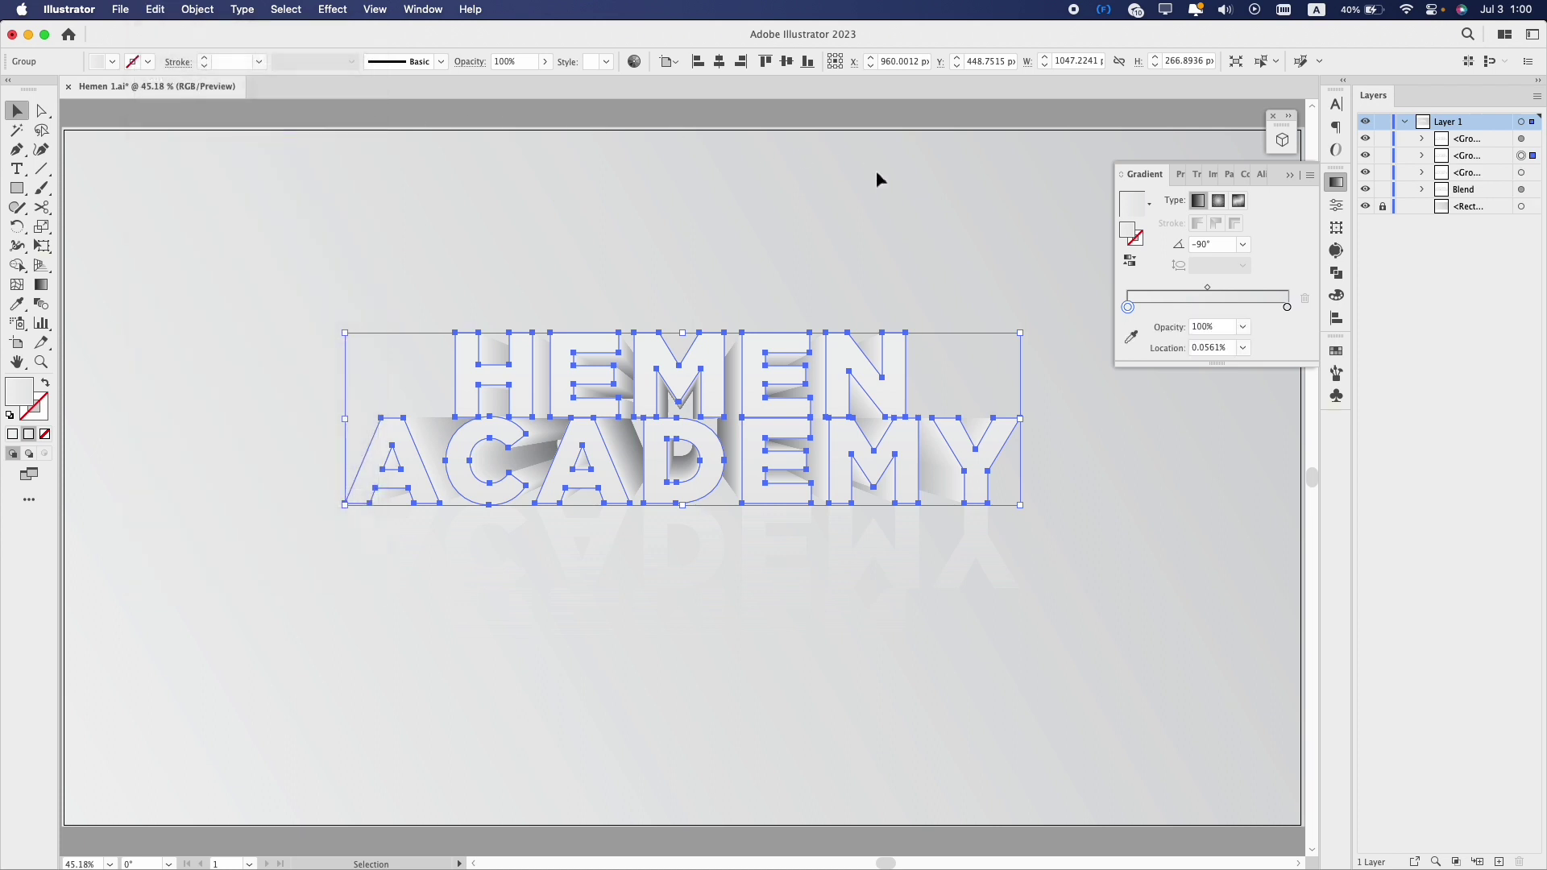
left_click(1337, 352)
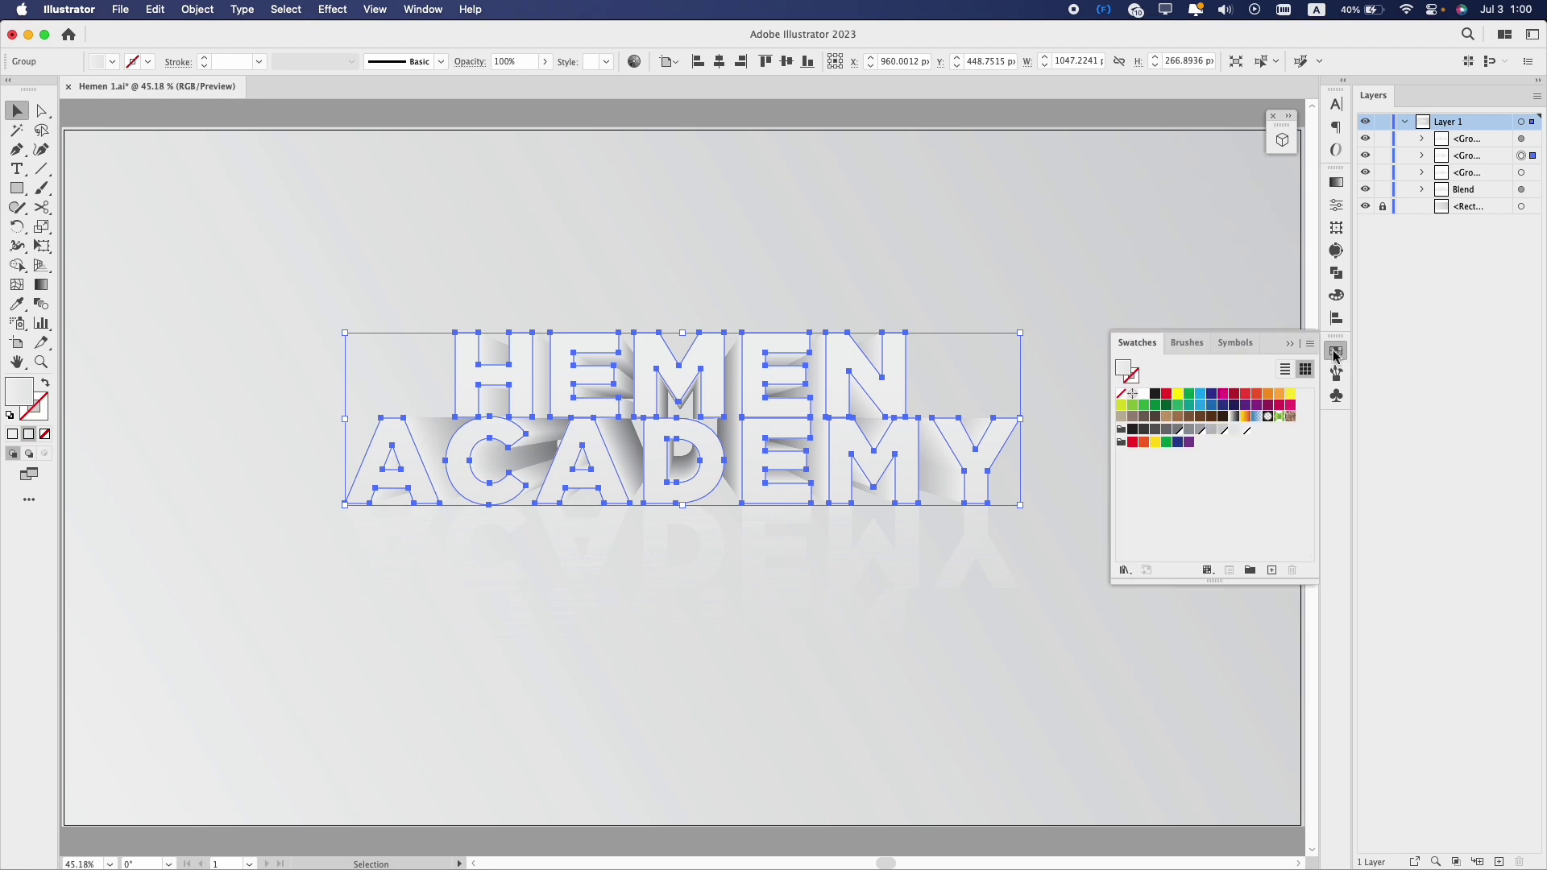
left_click(1168, 429)
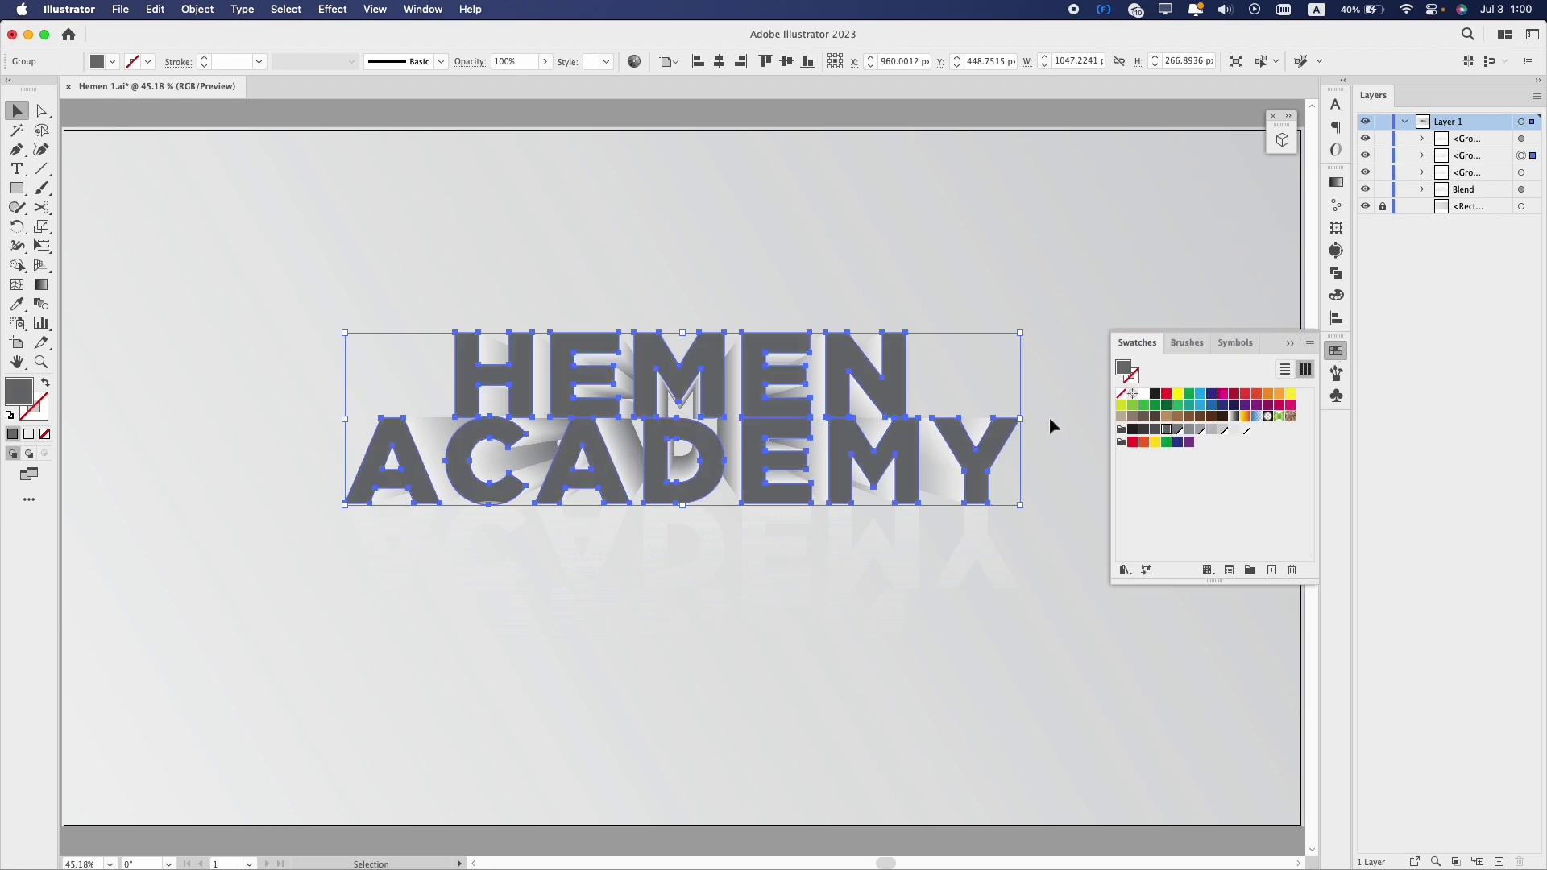
- Apply a Free Distort effect to the dark copy, pulling both upper corners down and inward to flatten it into a shadow
left_click(329, 11)
mouse_move(453, 179)
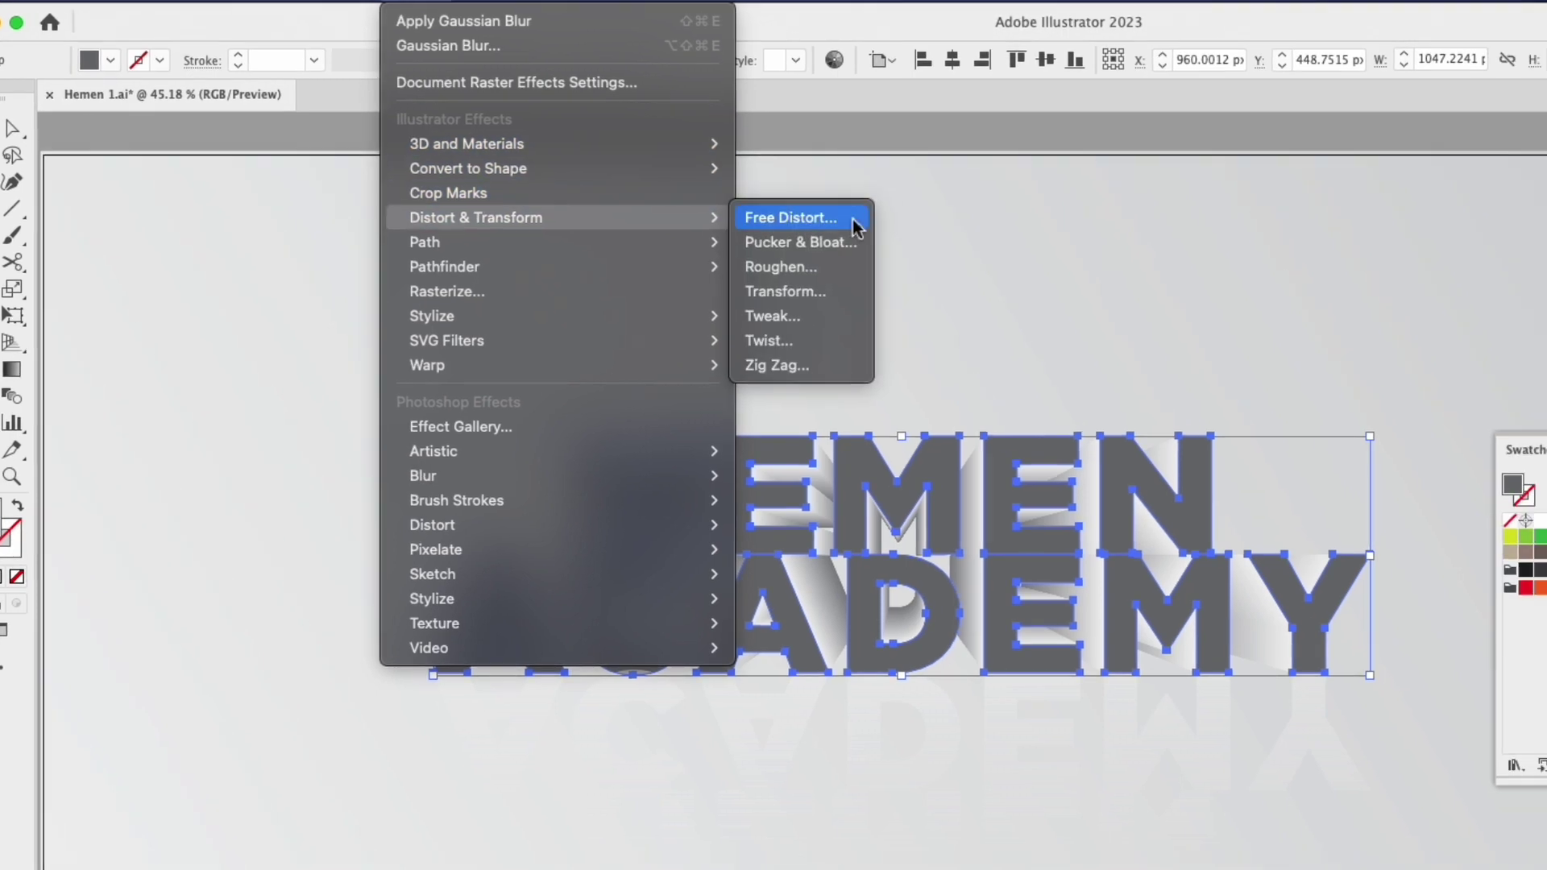
left_click(904, 250)
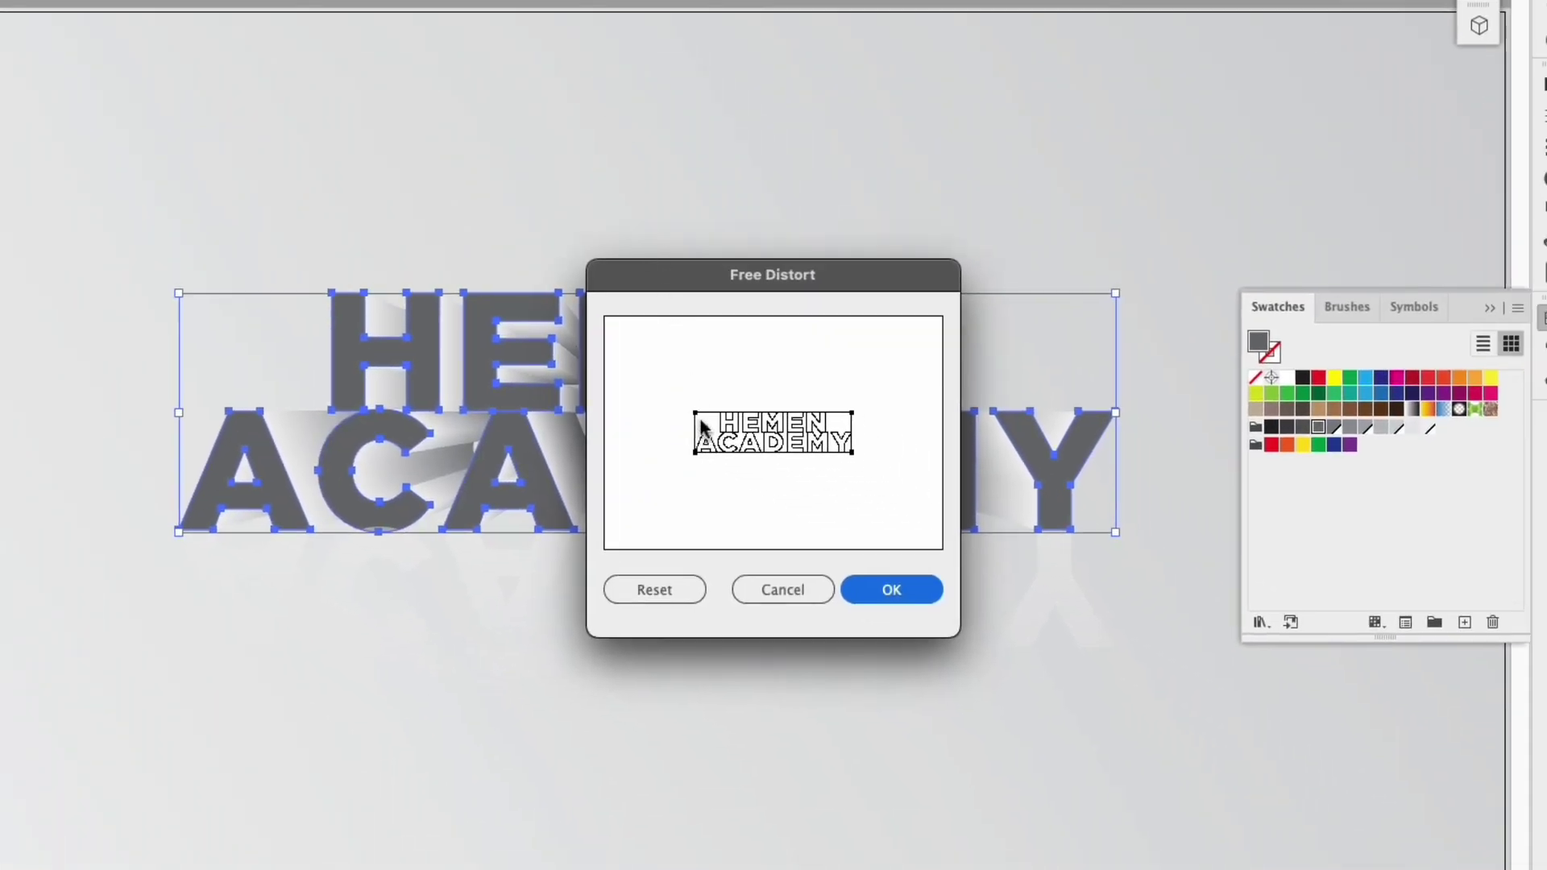
left_click_drag(700, 420, 719, 441)
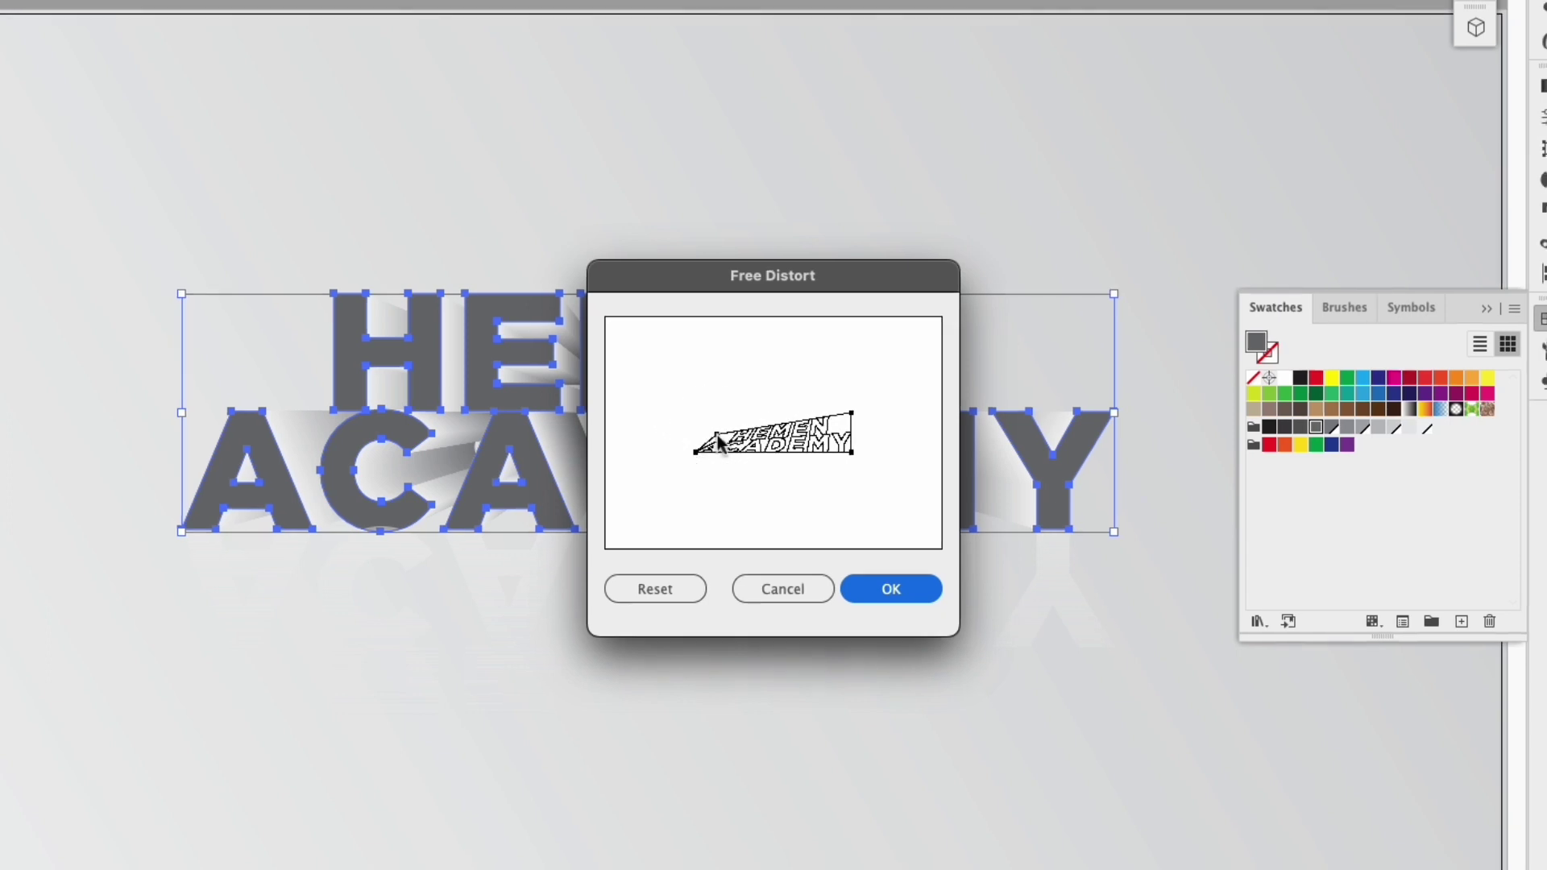
left_click_drag(852, 412, 834, 436)
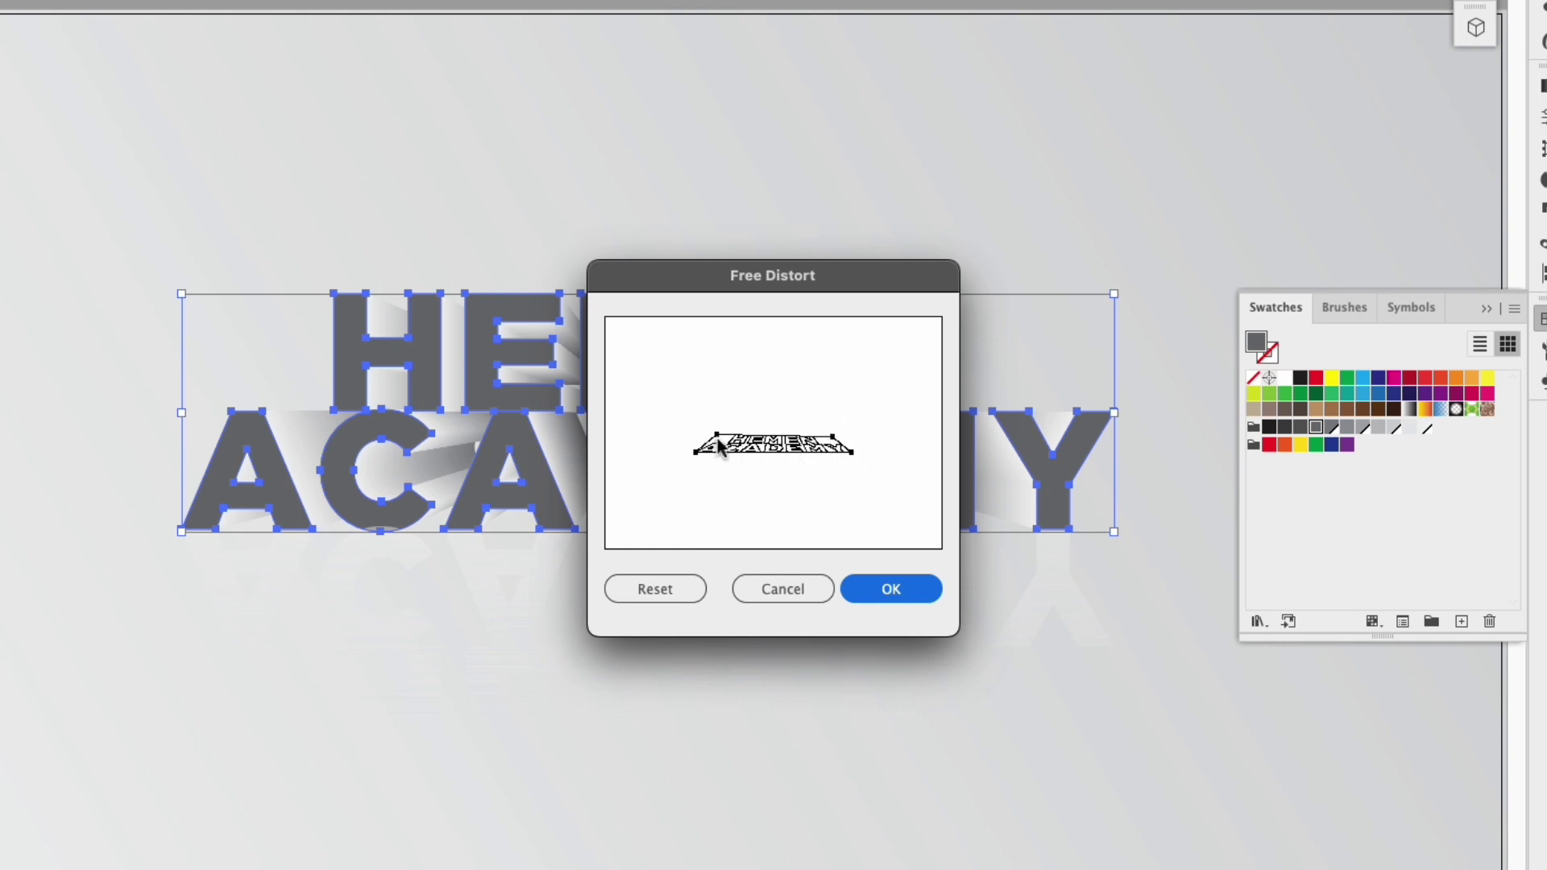
left_click_drag(716, 441, 715, 439)
left_click(878, 587)
- Send the distorted shadow lettering one level backward, behind the front lettering
right_click(686, 440)
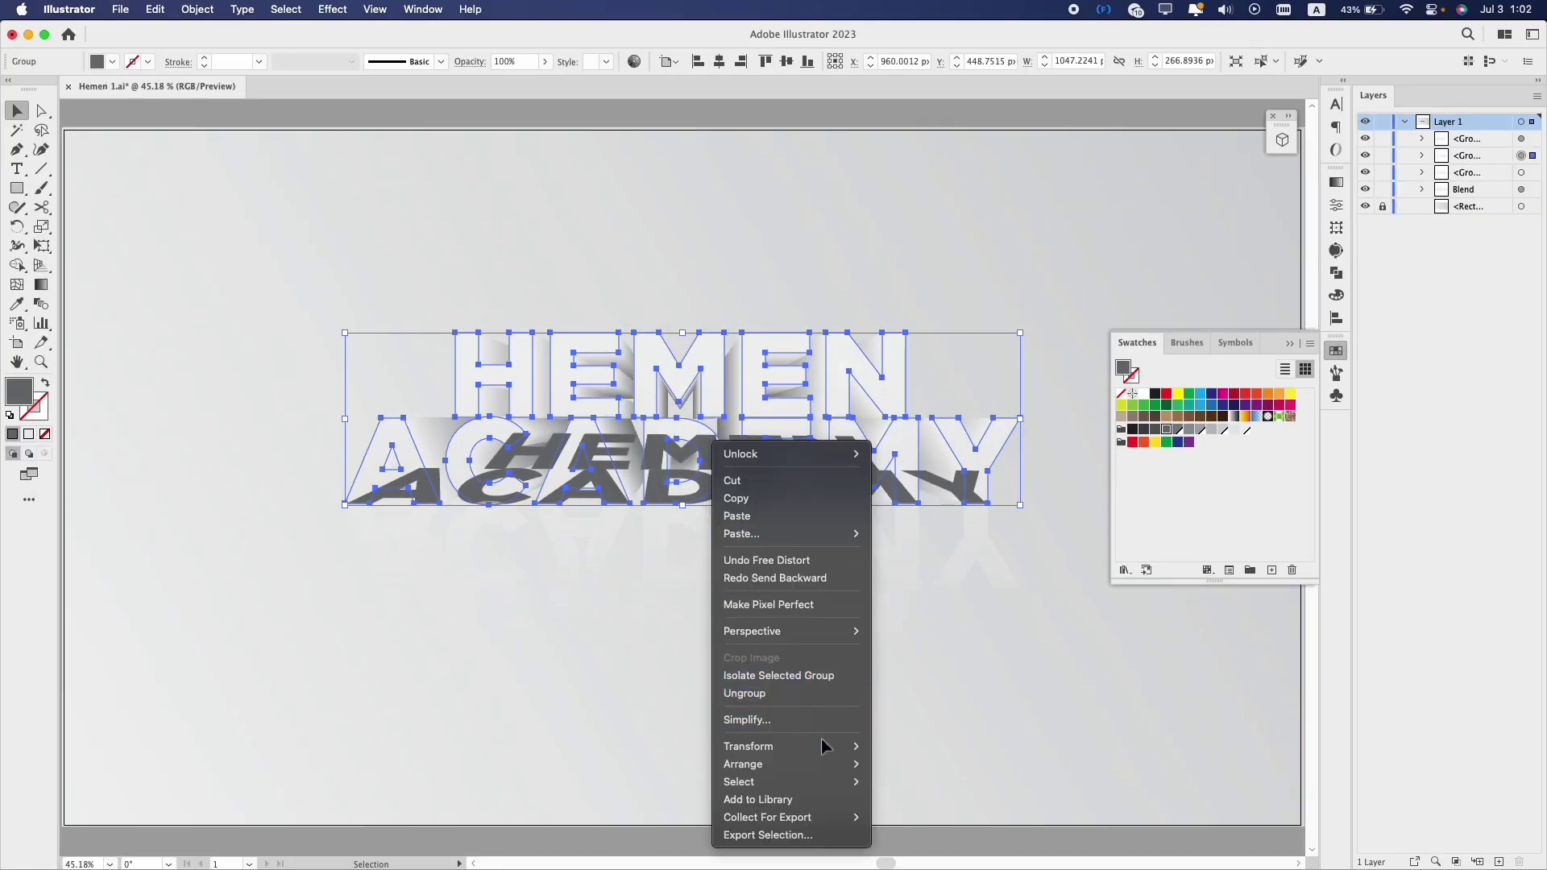
mouse_move(864, 771)
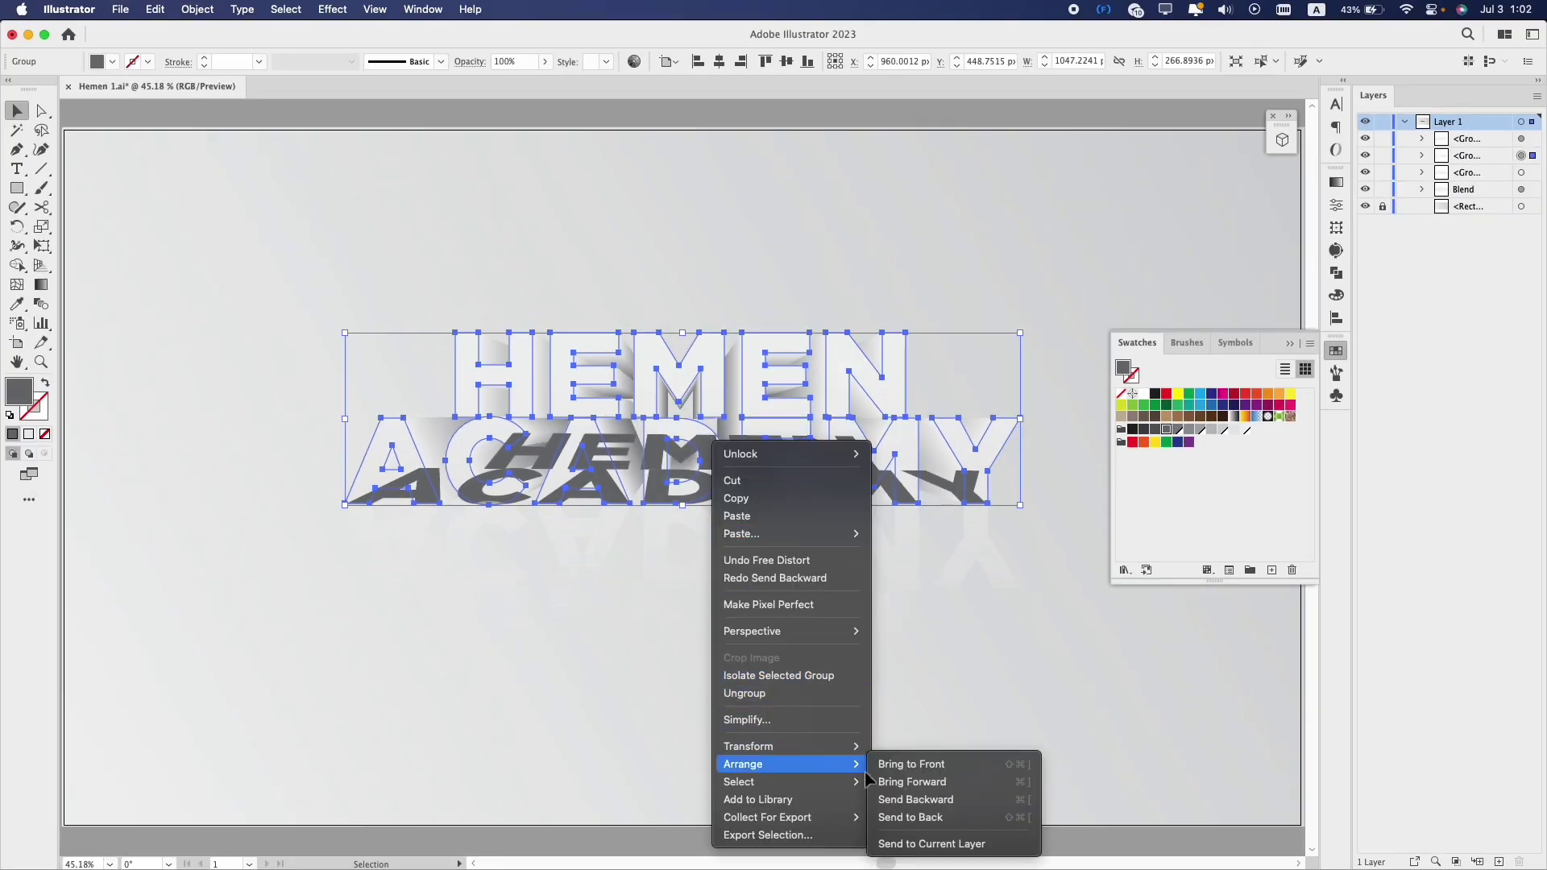
left_click(960, 794)
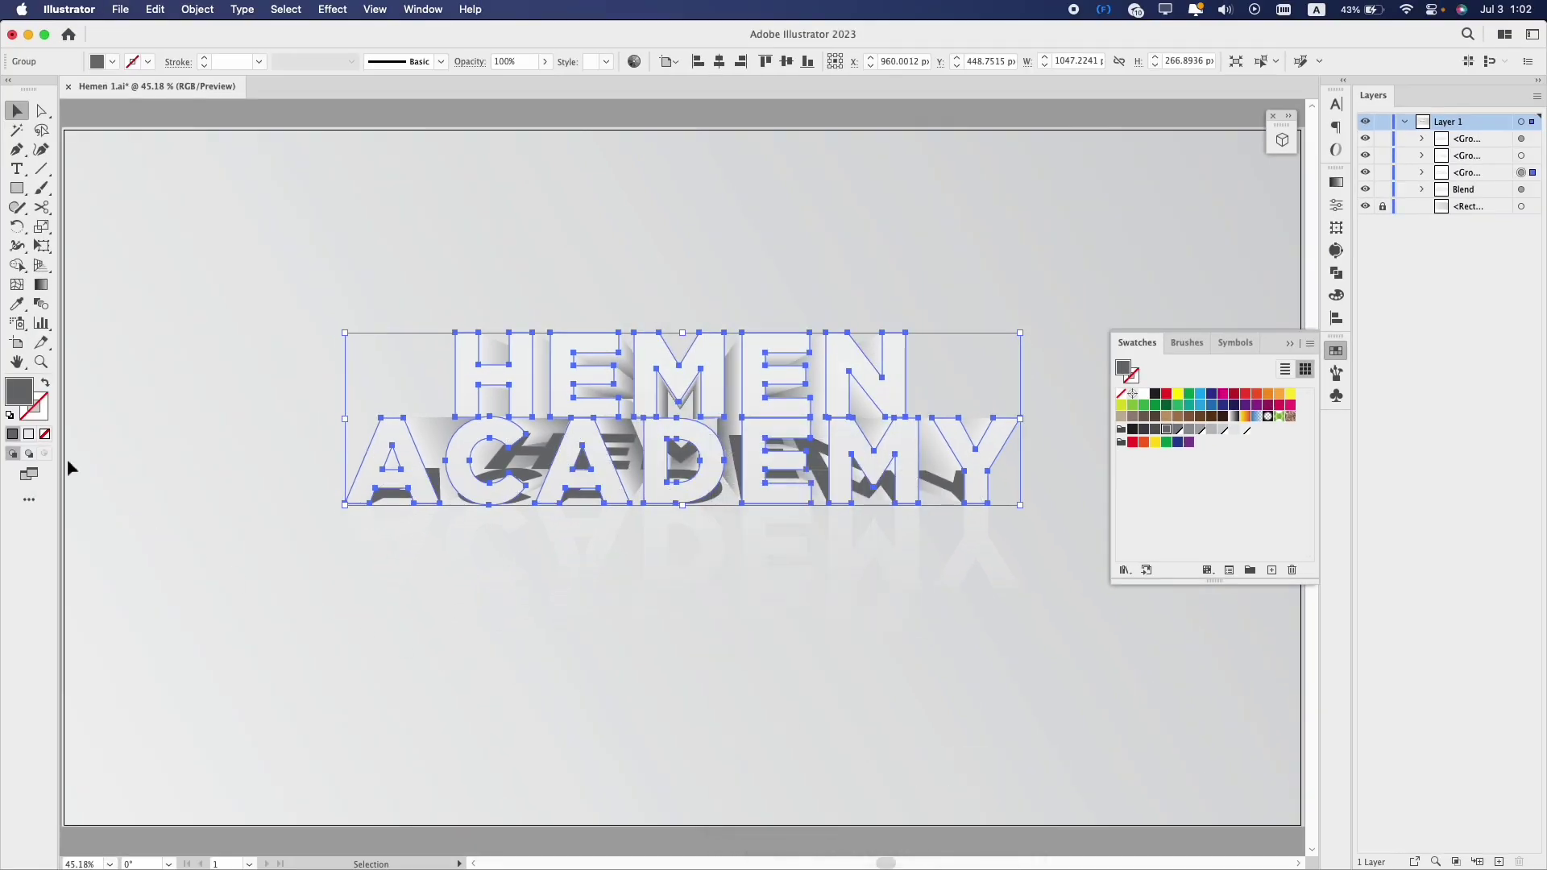
- Fill the shadow lettering with a linear gradient and set its first stop to a medium gray swatch
left_click(29, 434)
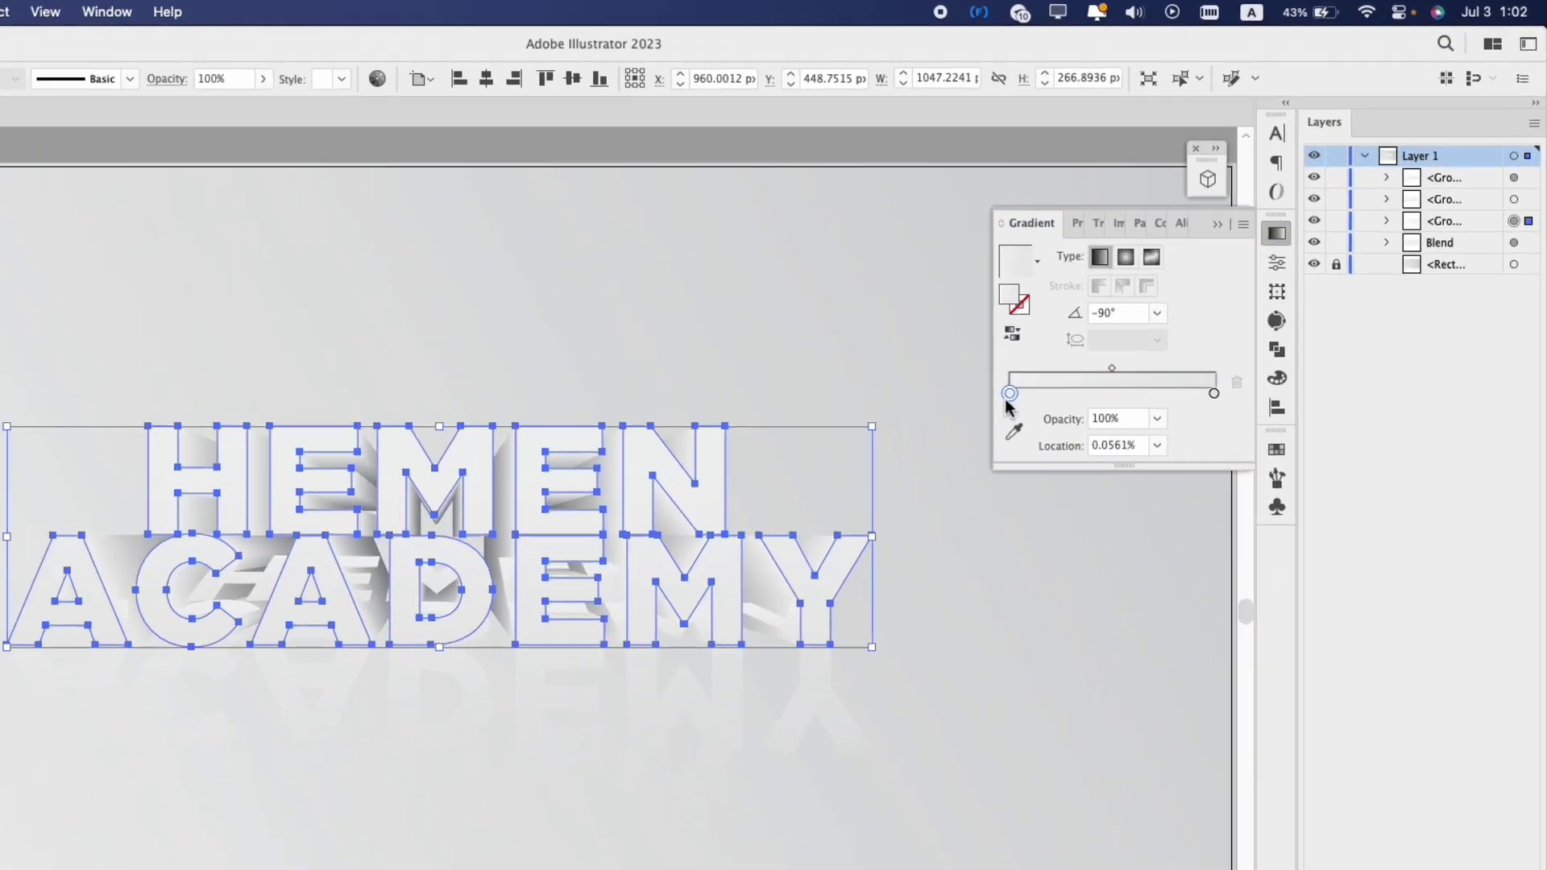
double_click(1127, 307)
left_click(1055, 513)
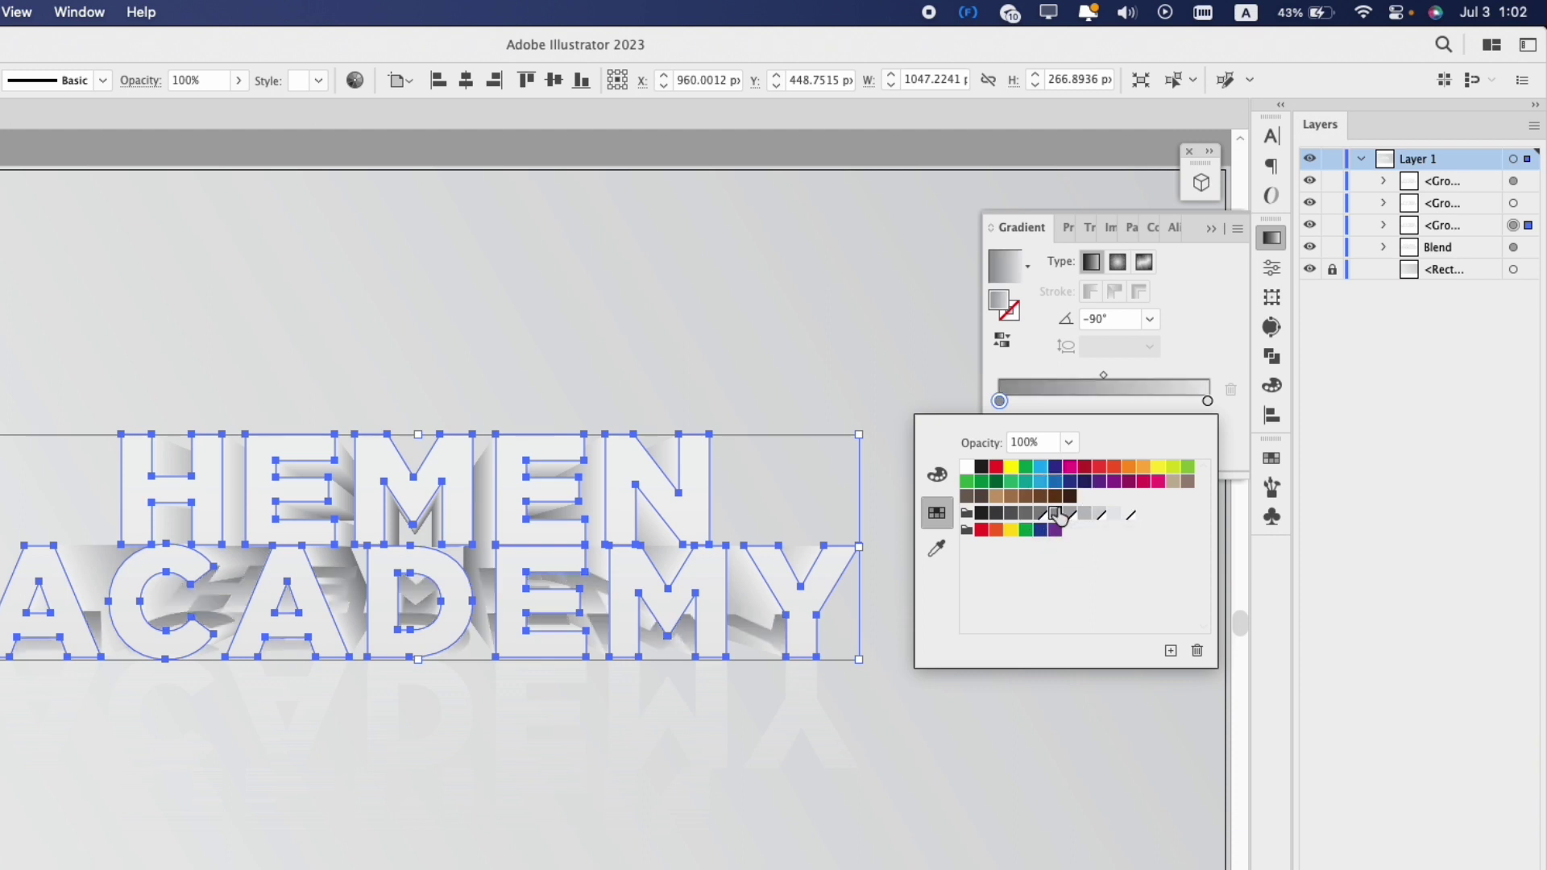
- Set the shadow gradient's end stop to 0% opacity and reverse the gradient
left_click(1207, 401)
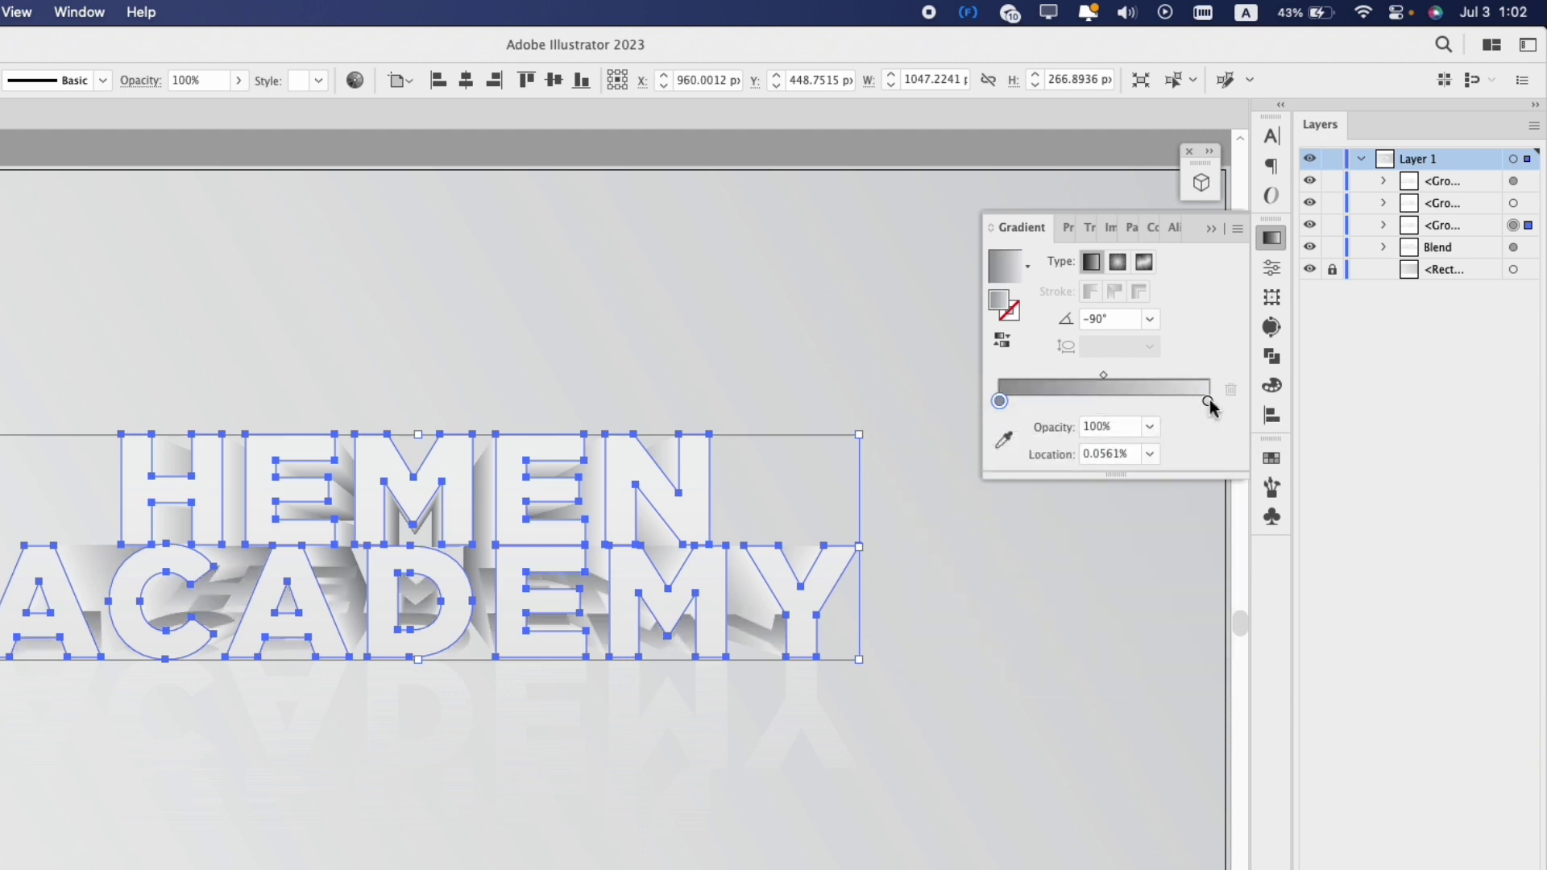
left_click(1150, 428)
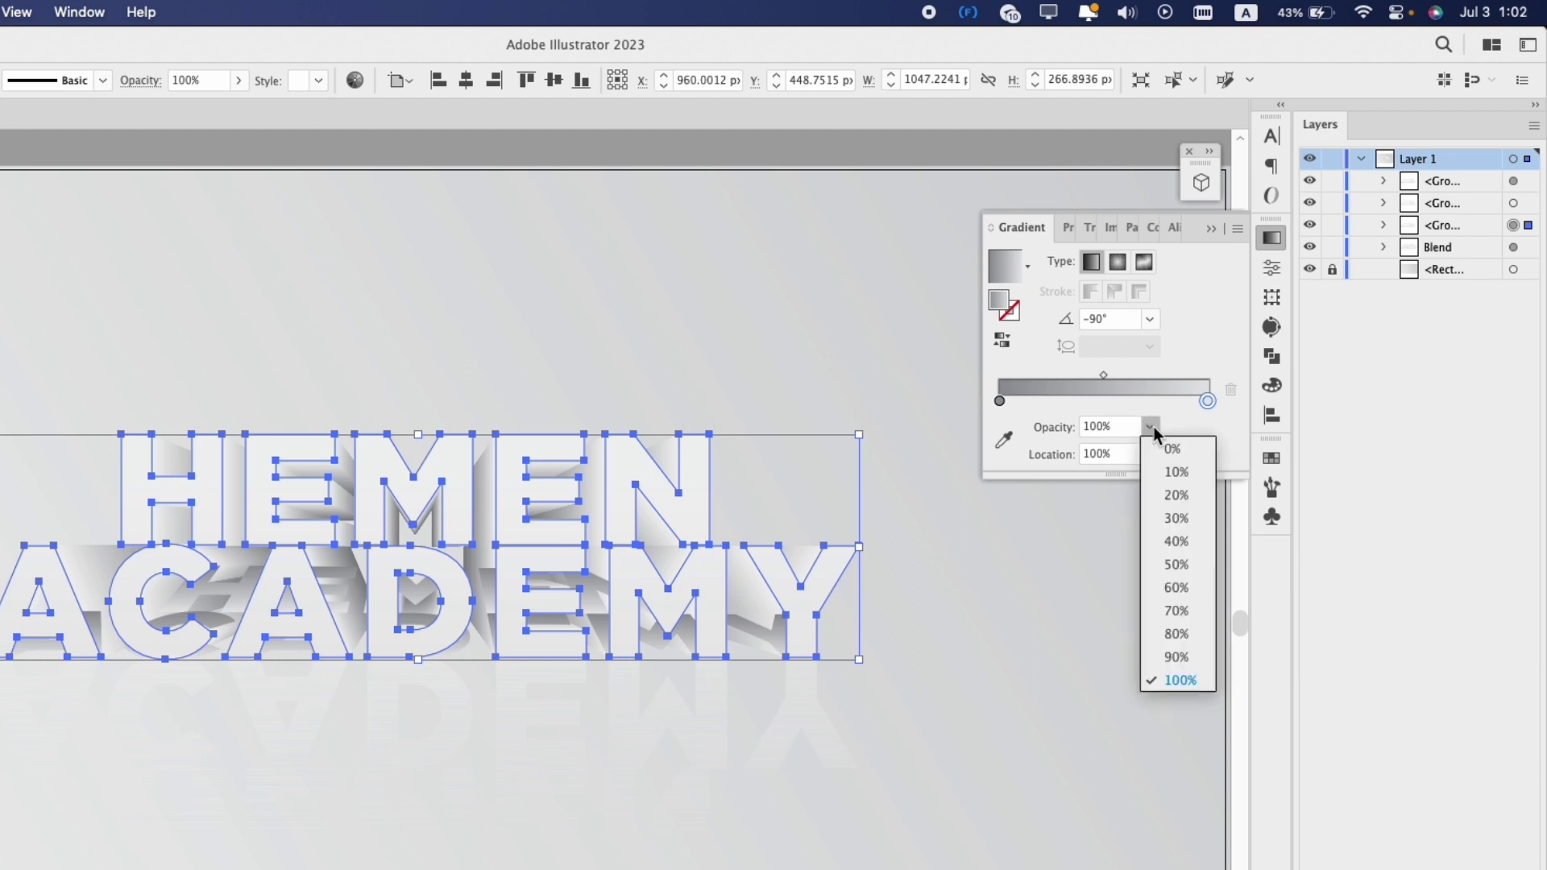
left_click(1174, 450)
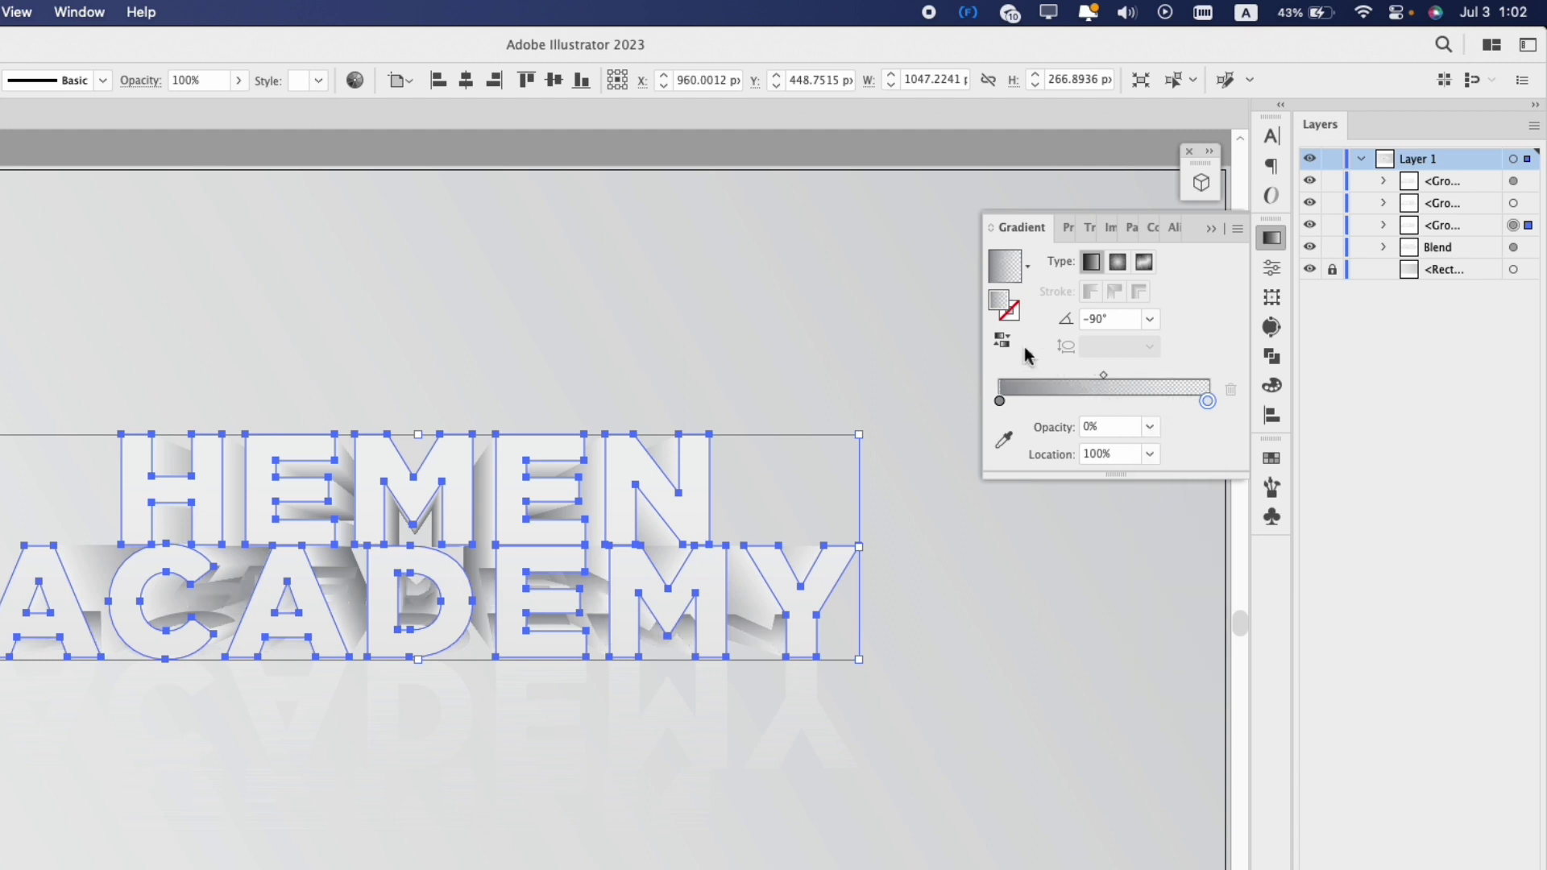
left_click(1002, 340)
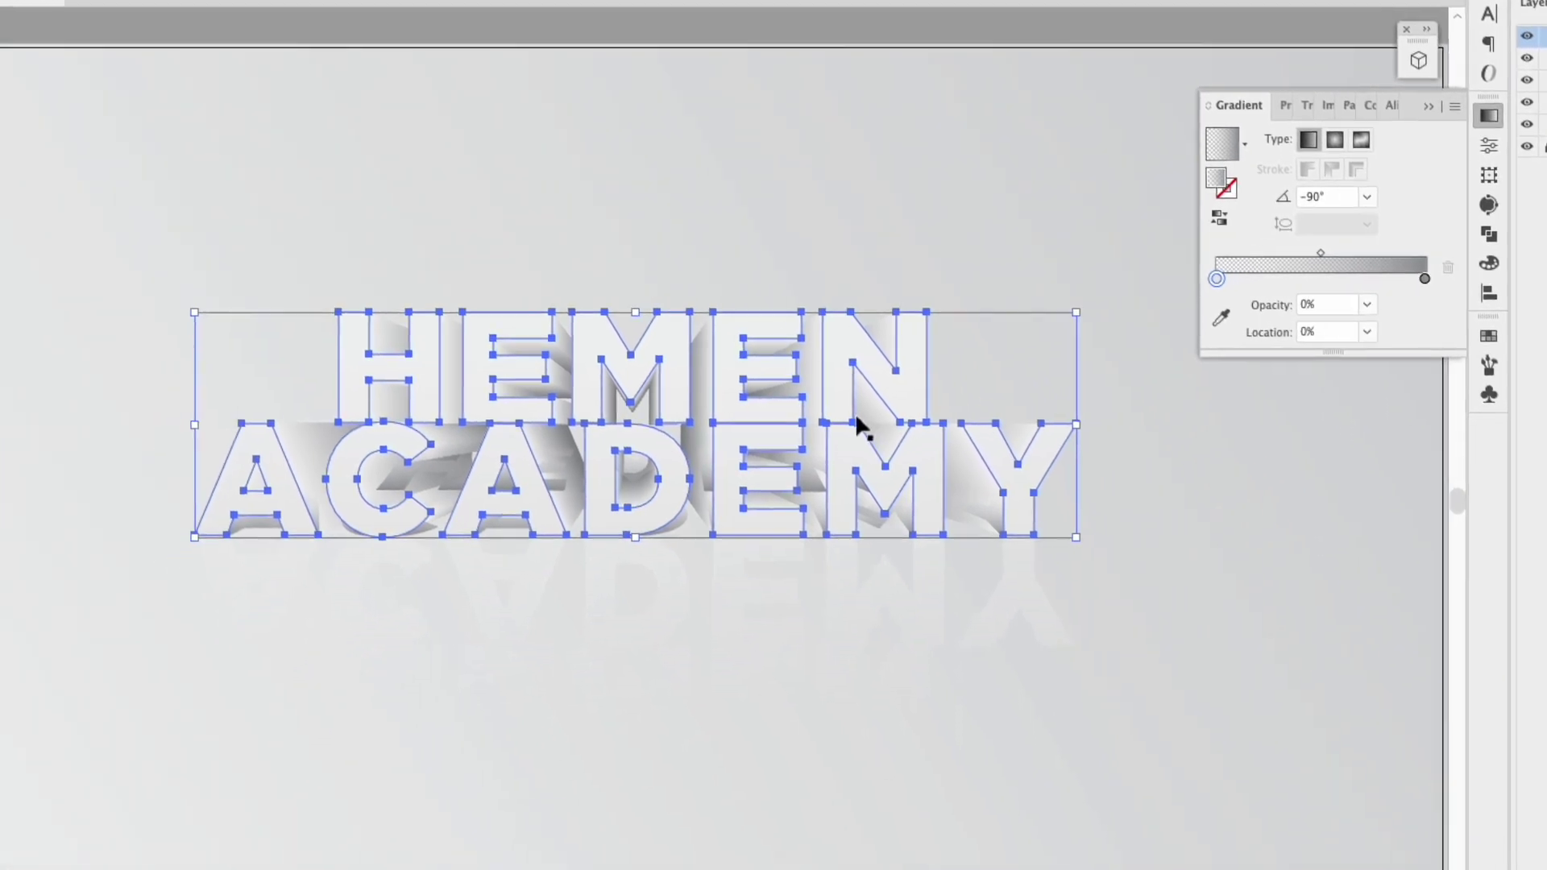
- Redraw the shadow's gradient as one nearly vertical downward sweep across both lines of lettering, at about -90°
key("g")
mouse_move(704, 538)
left_mouse_down()
mouse_move(709, 465)
mouse_move(709, 509)
left_mouse_up()
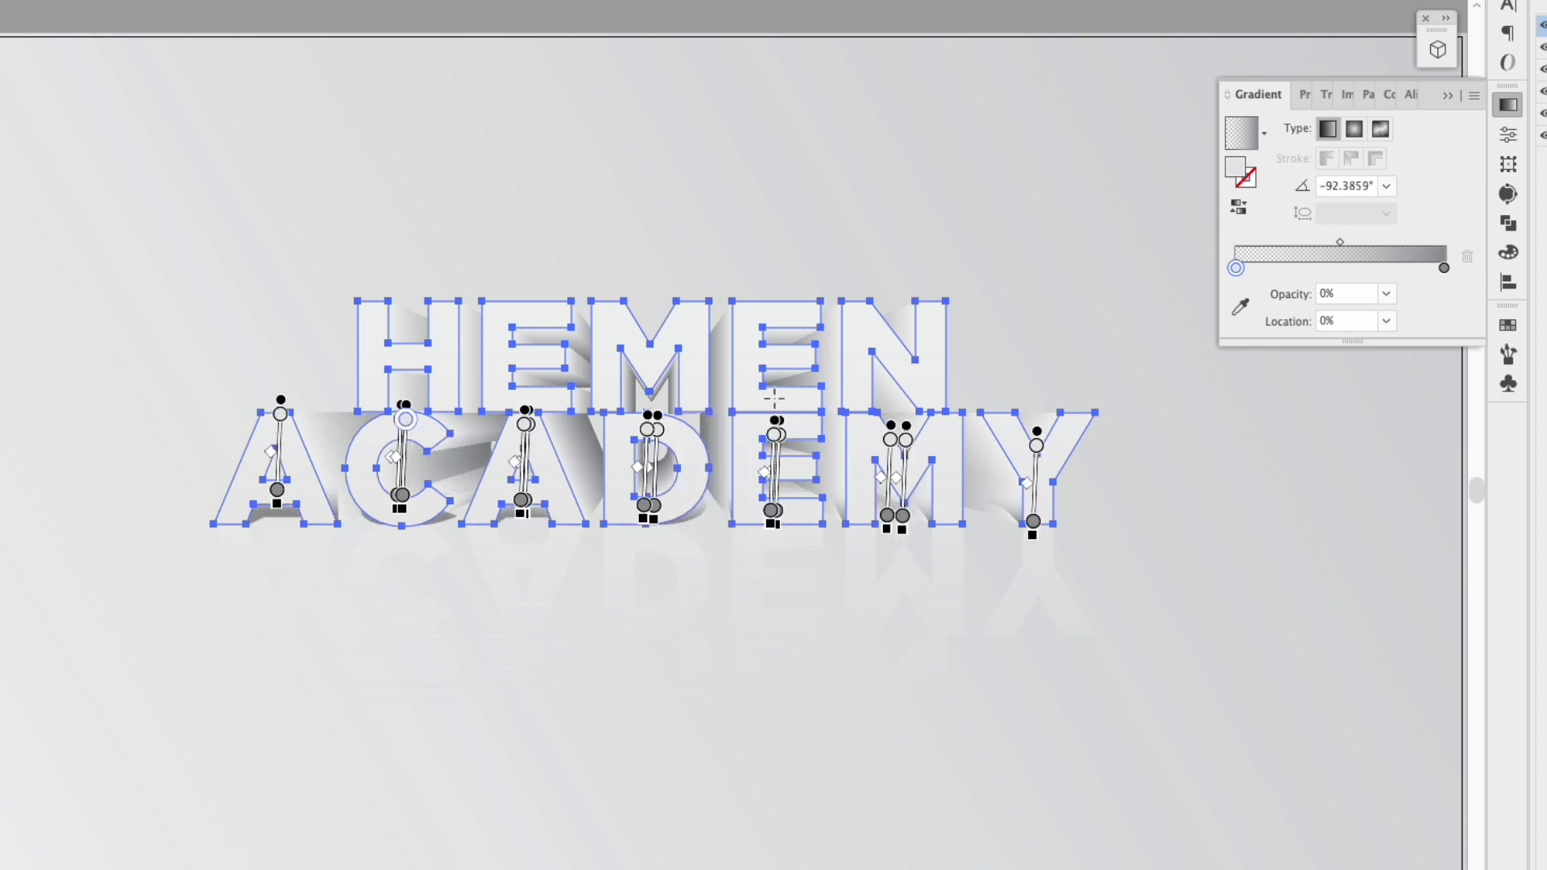
left_click_drag(742, 322, 742, 517)
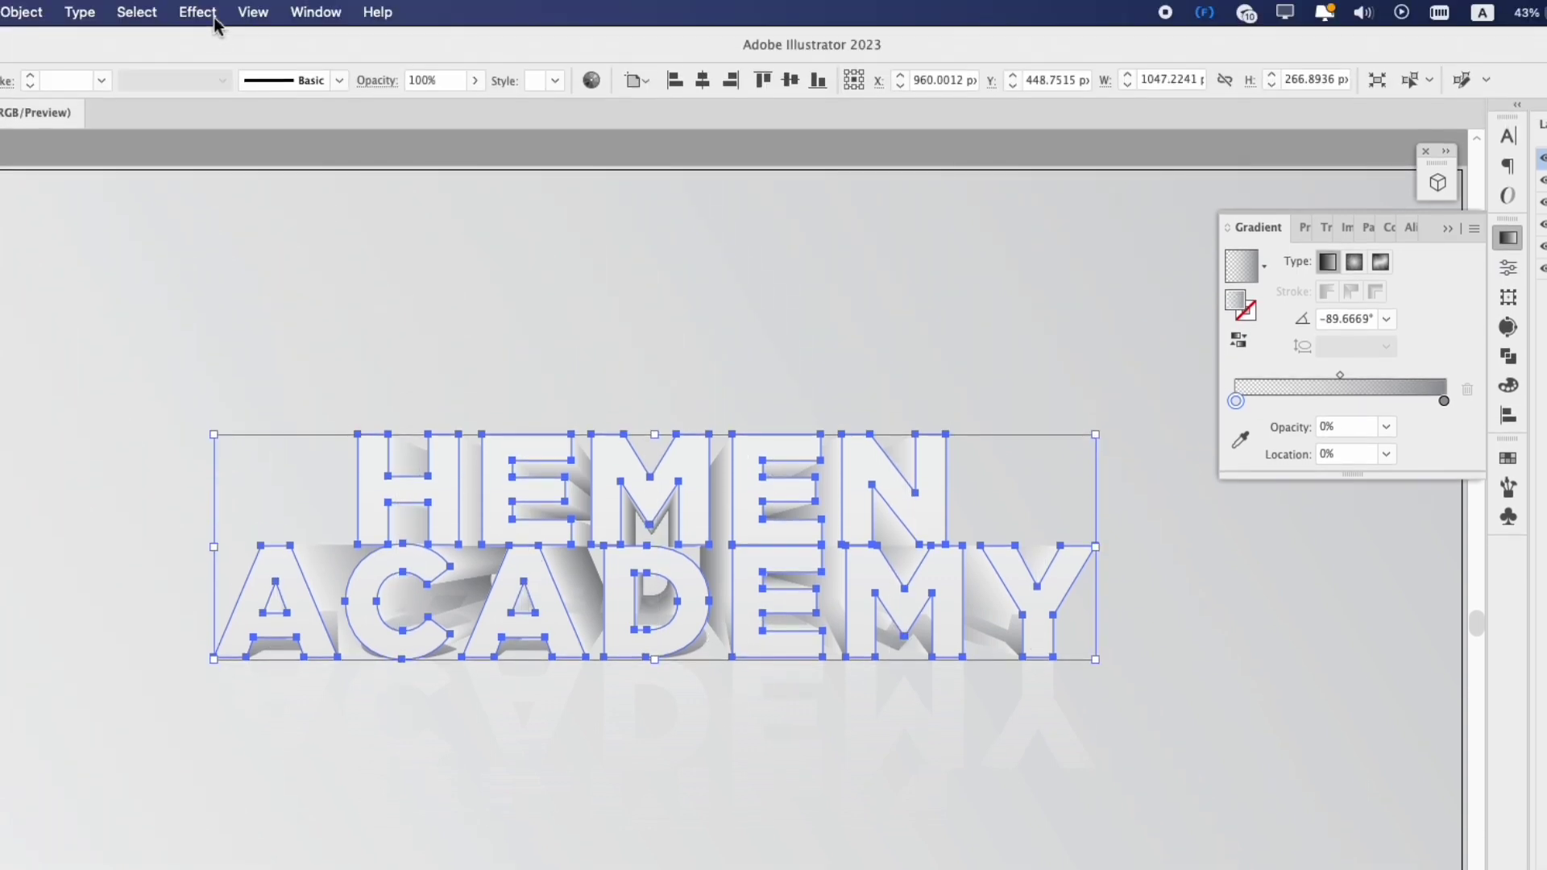
- Apply a Gaussian Blur with an increased radius to the shadow lettering and send it behind the blended extrusion
left_click(197, 12)
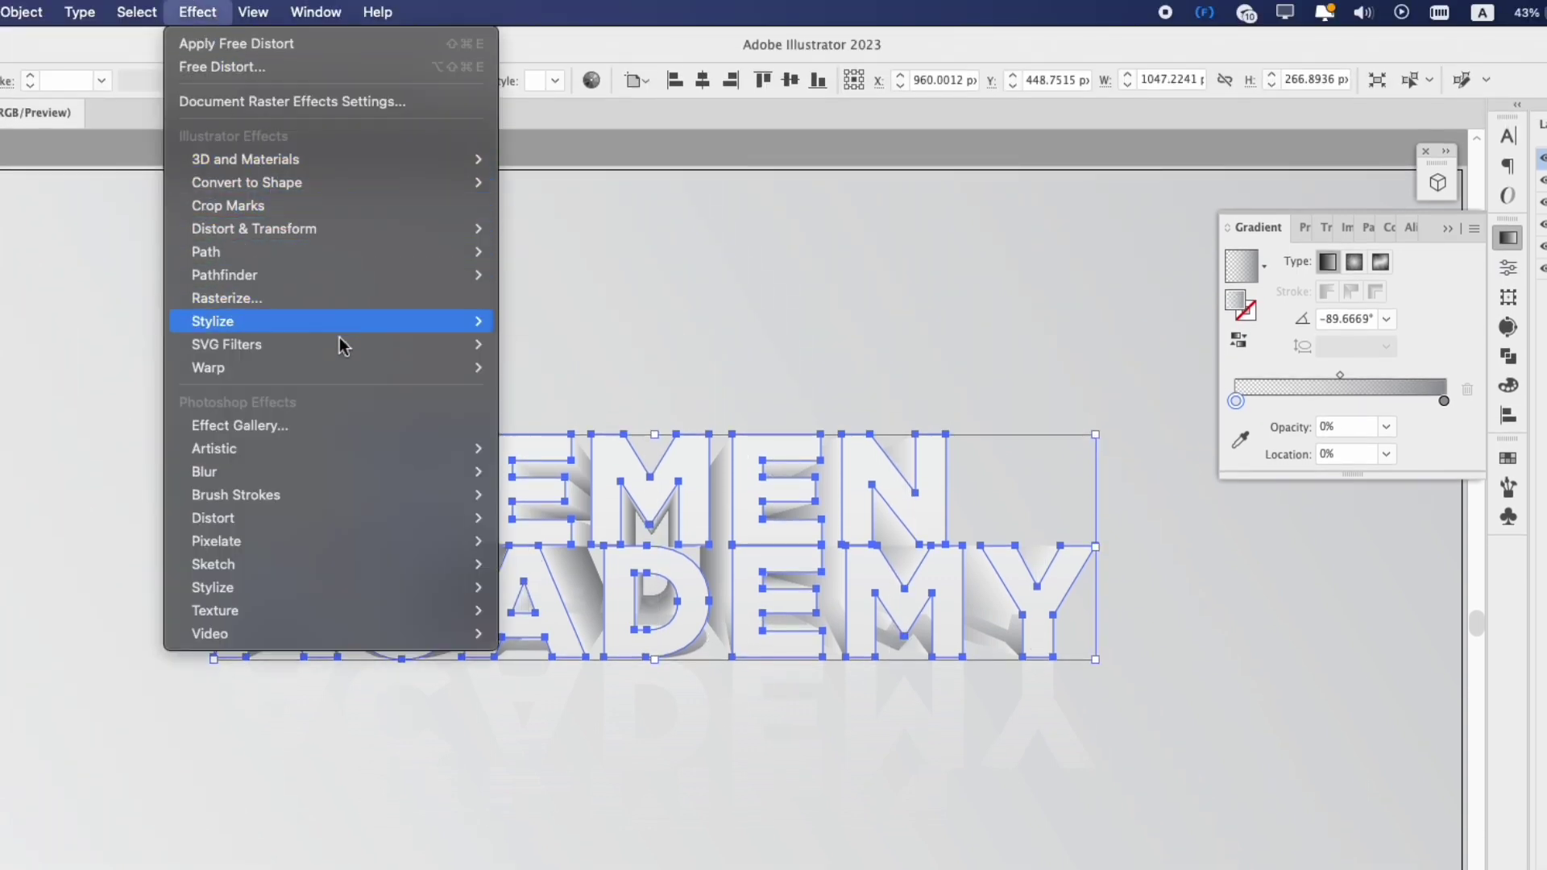
mouse_move(455, 454)
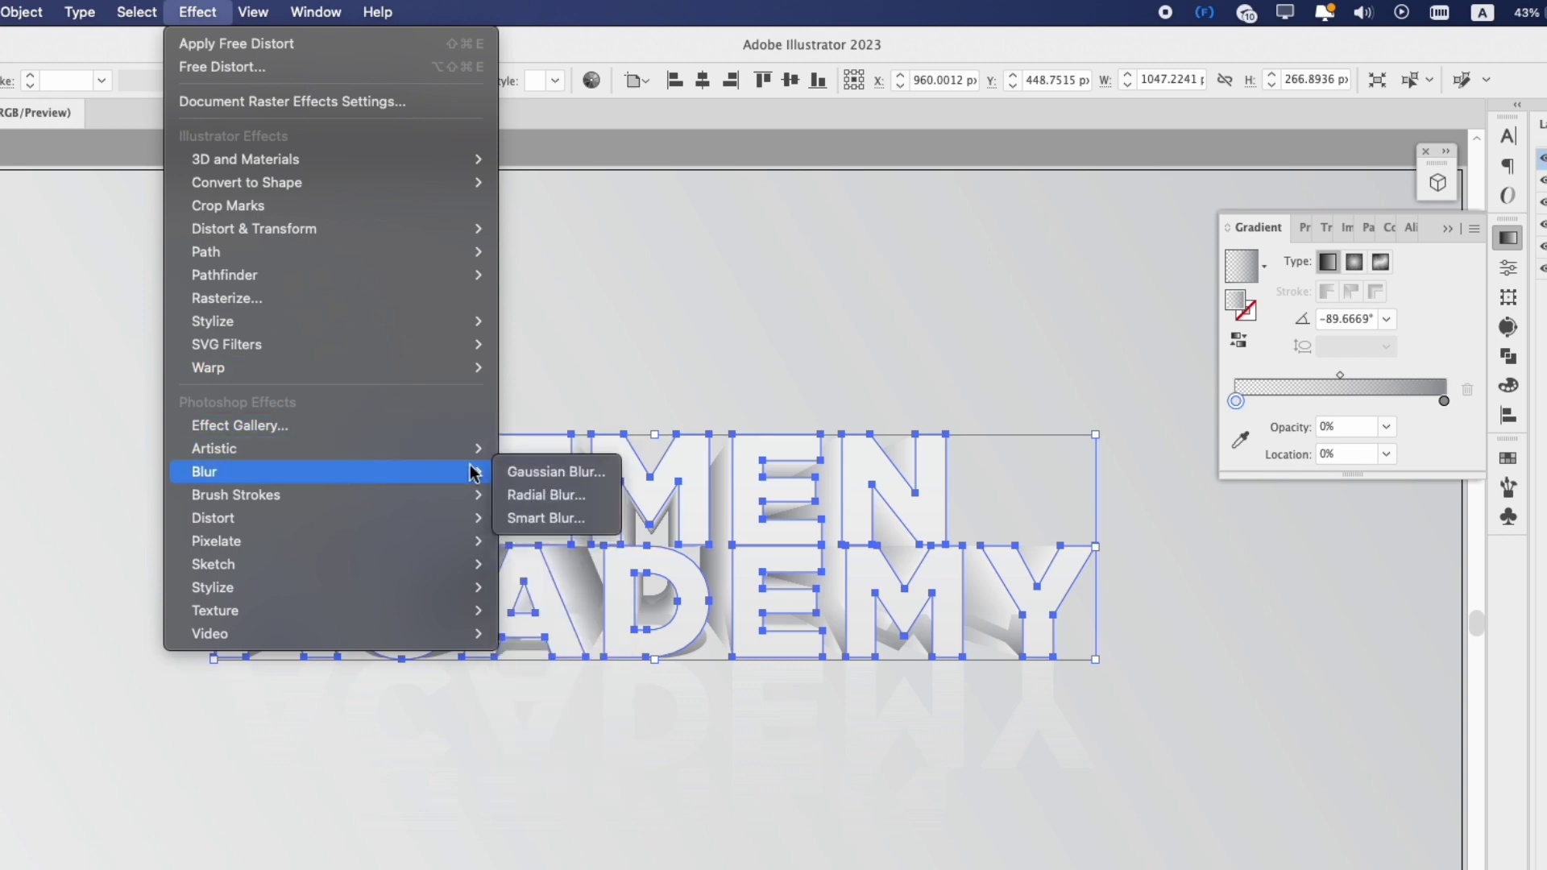
left_click(603, 476)
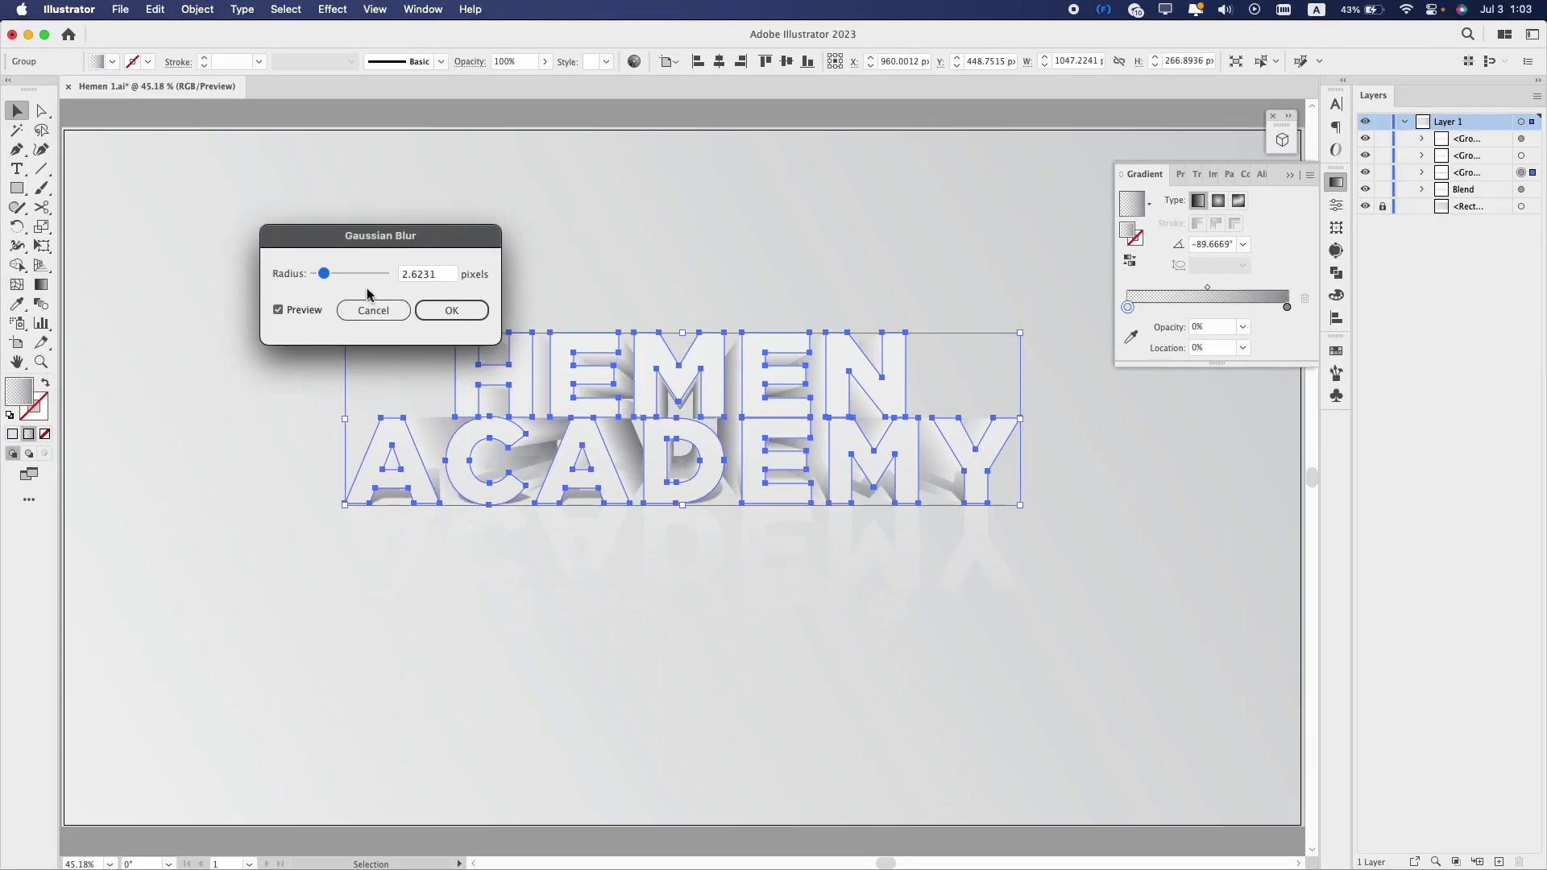
left_click(340, 274)
left_click_drag(341, 275, 348, 274)
left_click(451, 310)
key("super+bracketleft")
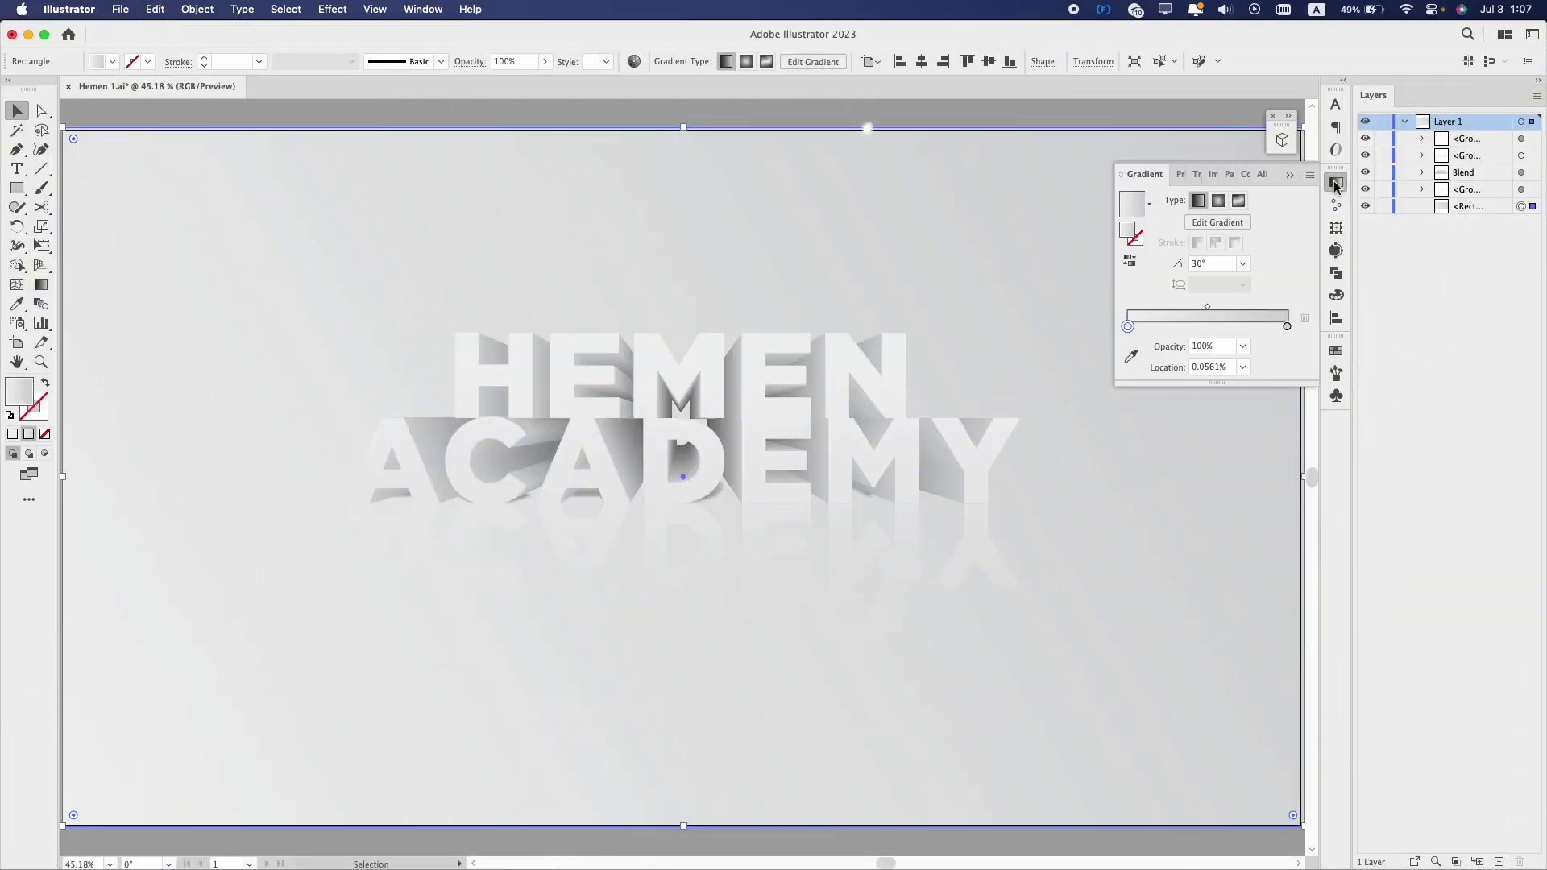
- Redraw the background rectangle's gradient from light above to darker gray below at about -101°, and lock the rectangle
left_click(1242, 264)
left_click(1278, 480)
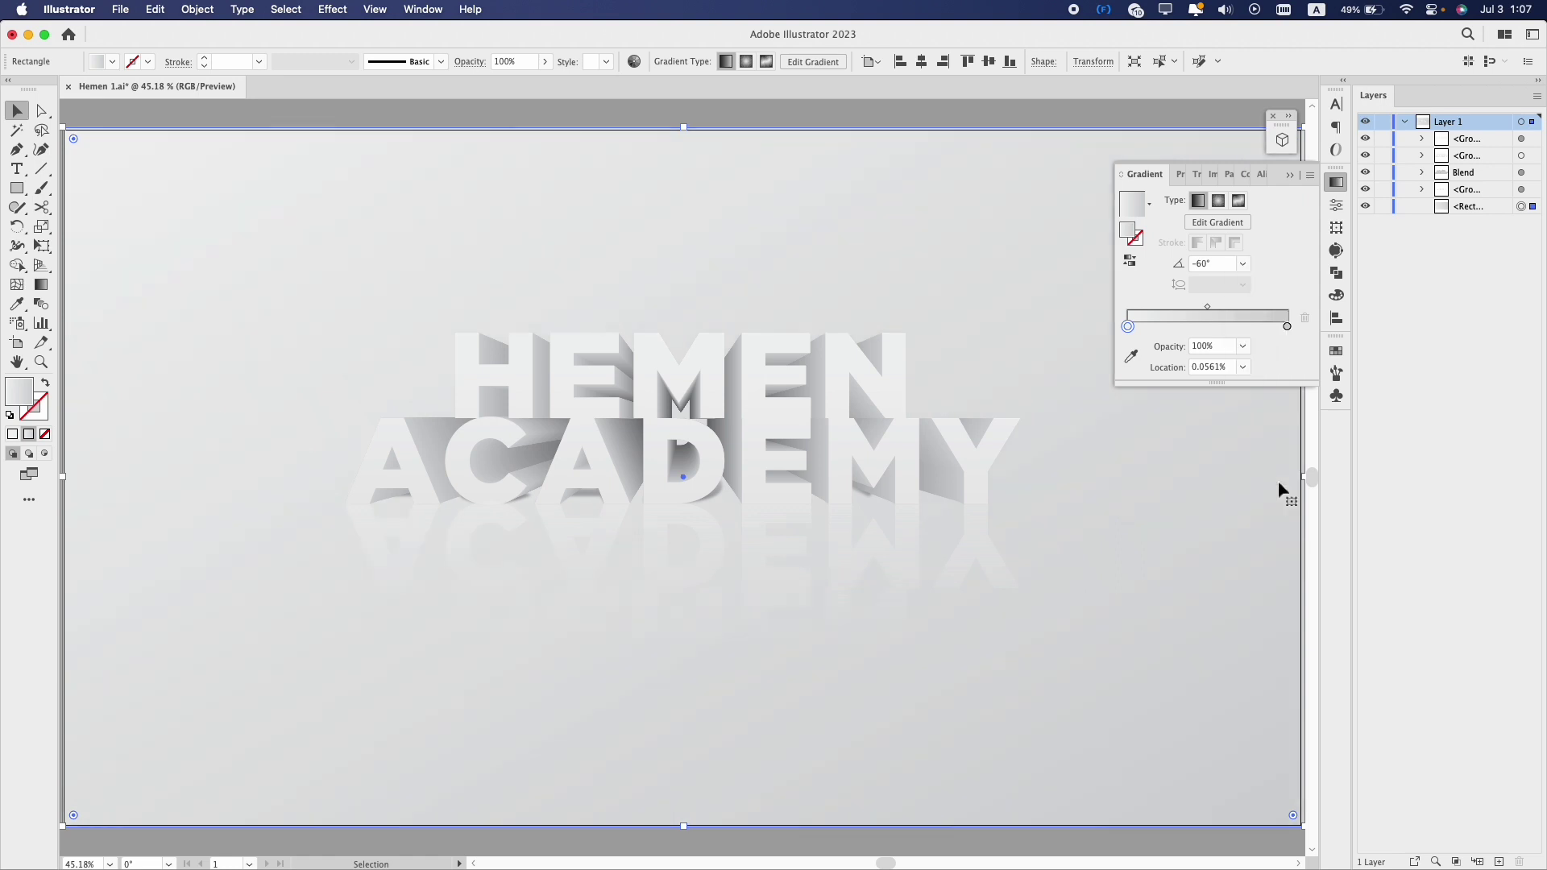
key("g")
left_click_drag(940, 170, 528, 663)
left_click_drag(709, 305, 397, 646)
left_click_drag(766, 346, 502, 743)
left_click_drag(674, 235, 601, 572)
key("v")
left_click(716, 104)
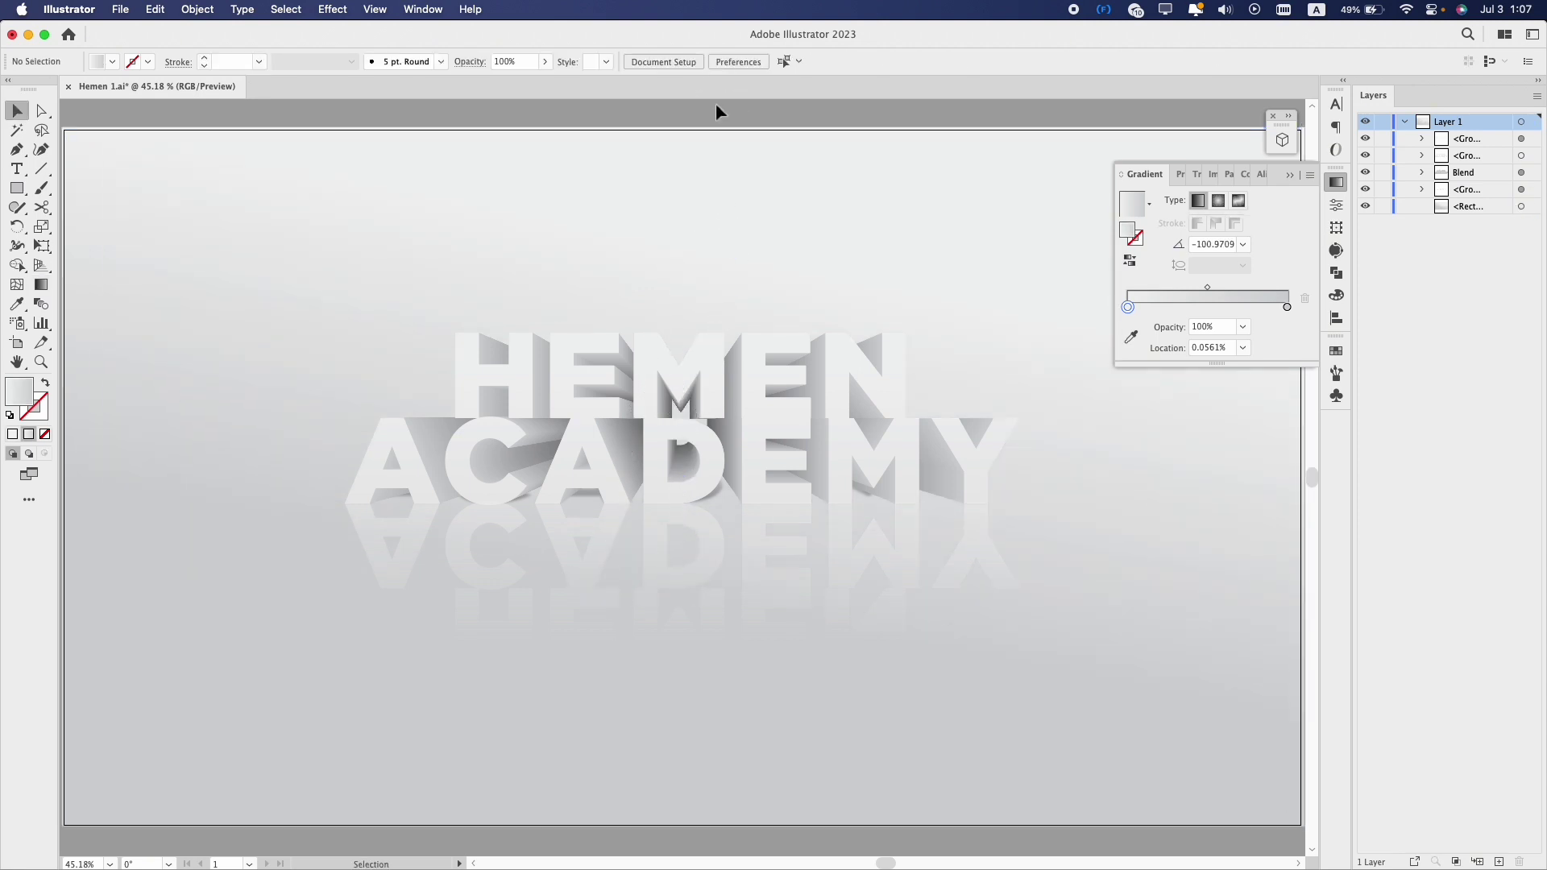
left_click(1380, 207)
- Draw a rectangle about 1919 × 1084 px covering the whole artboard and fill it with a medium green swatch
left_click(18, 188)
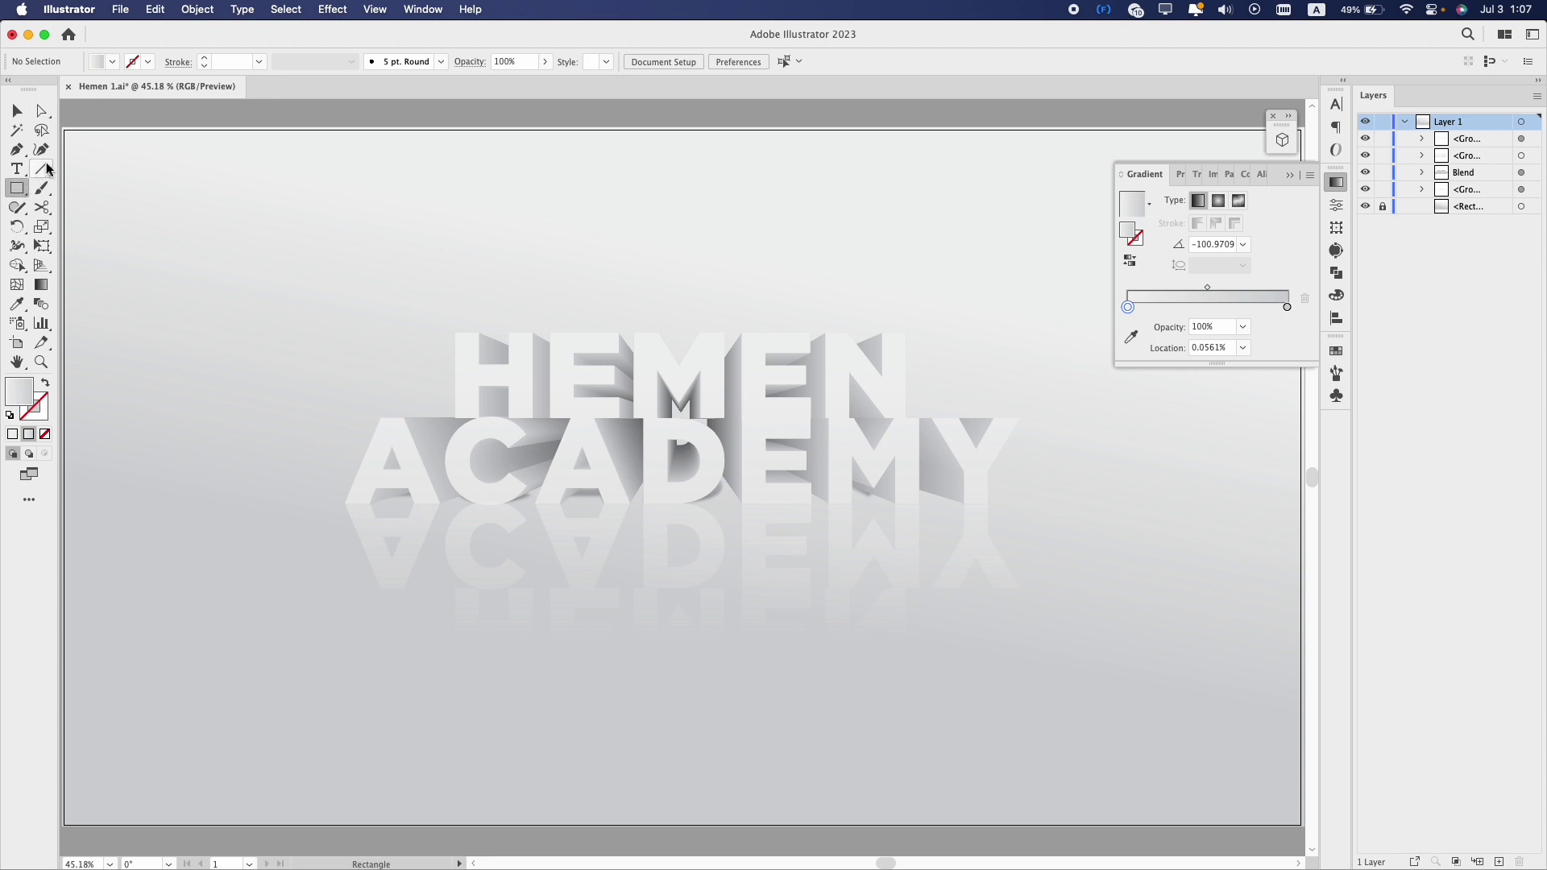
left_click_drag(64, 126, 1299, 826)
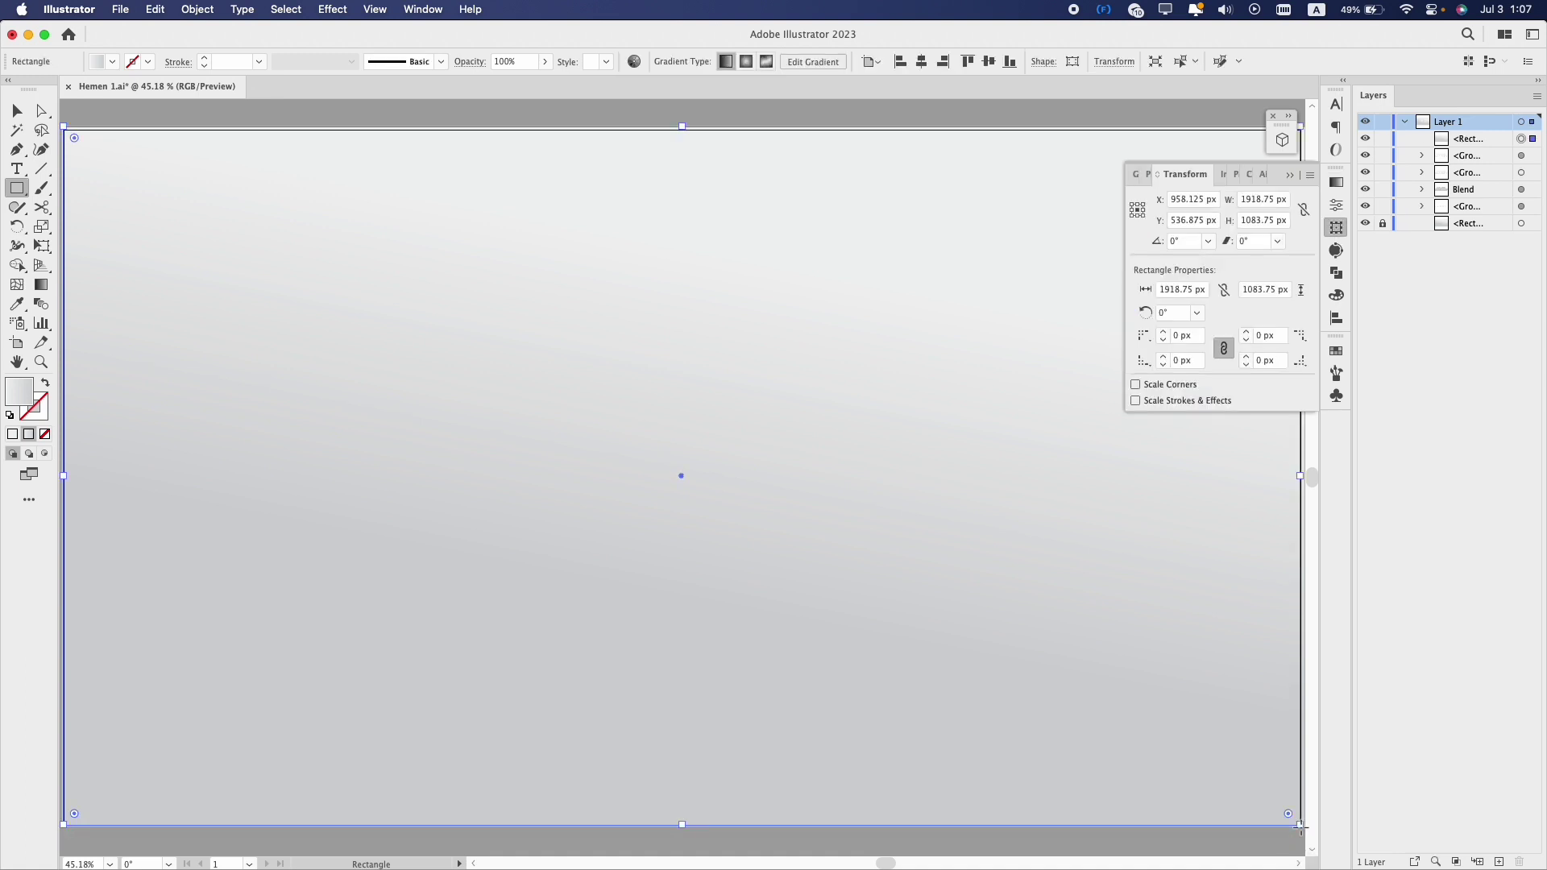
left_click(1339, 352)
left_click(1202, 394)
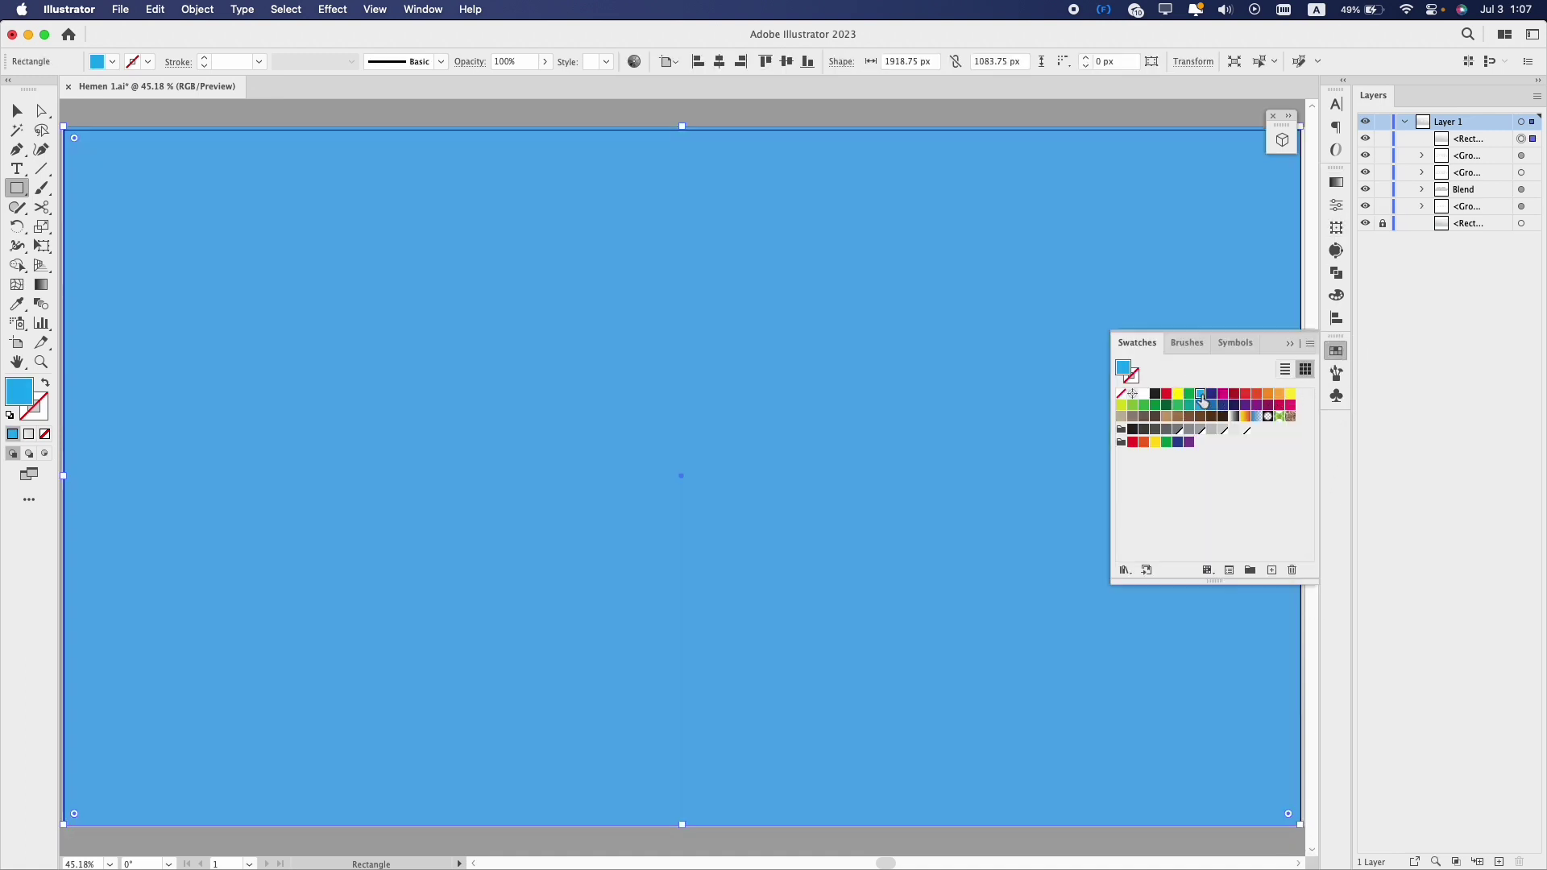
left_click(1189, 393)
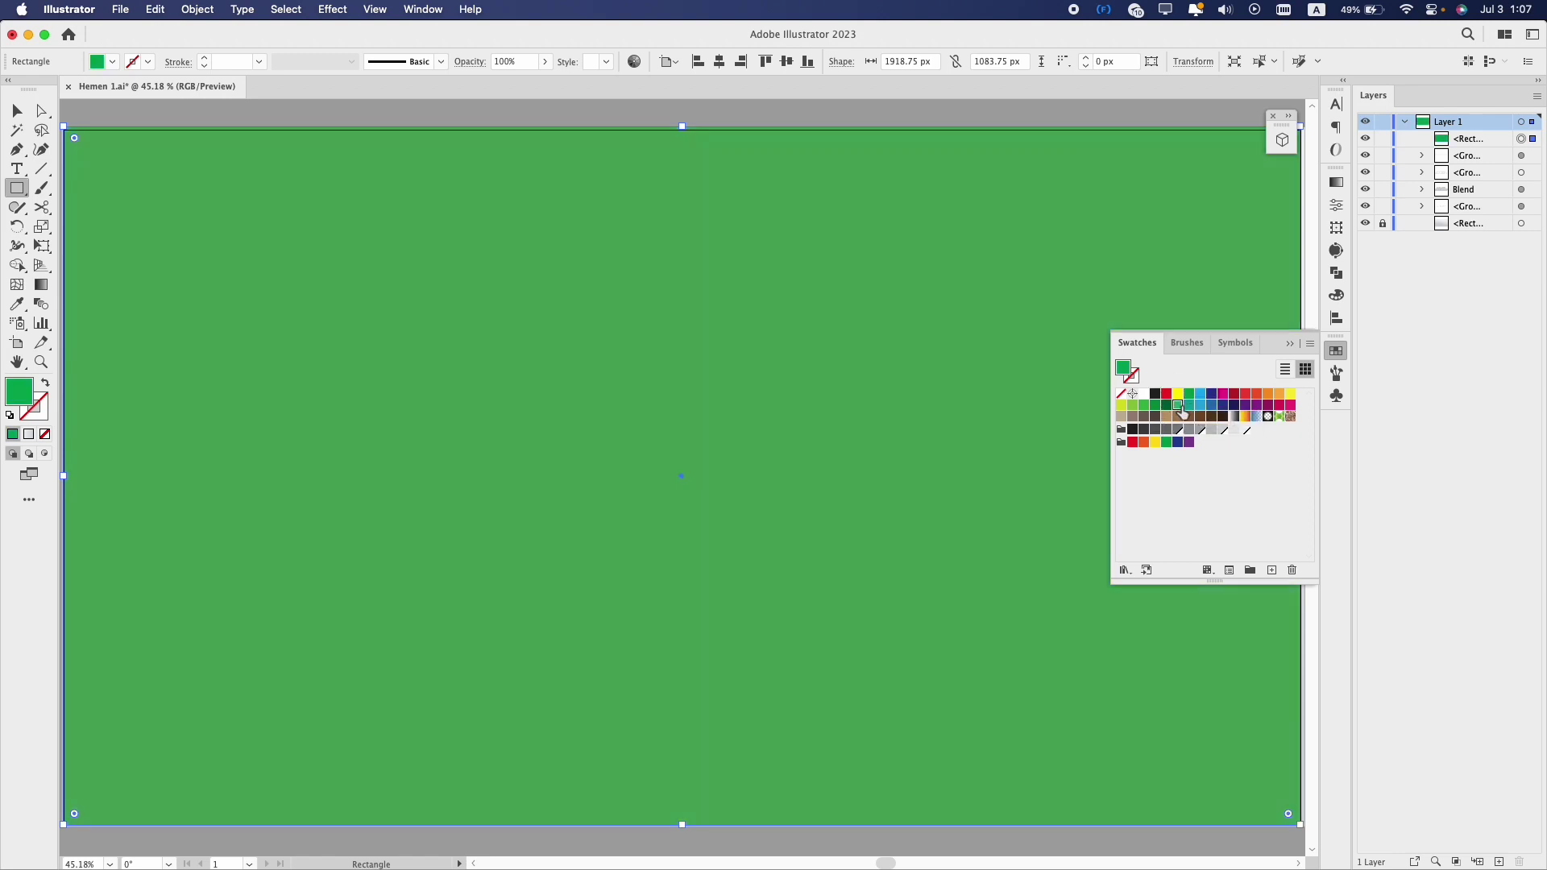
left_click(1180, 411)
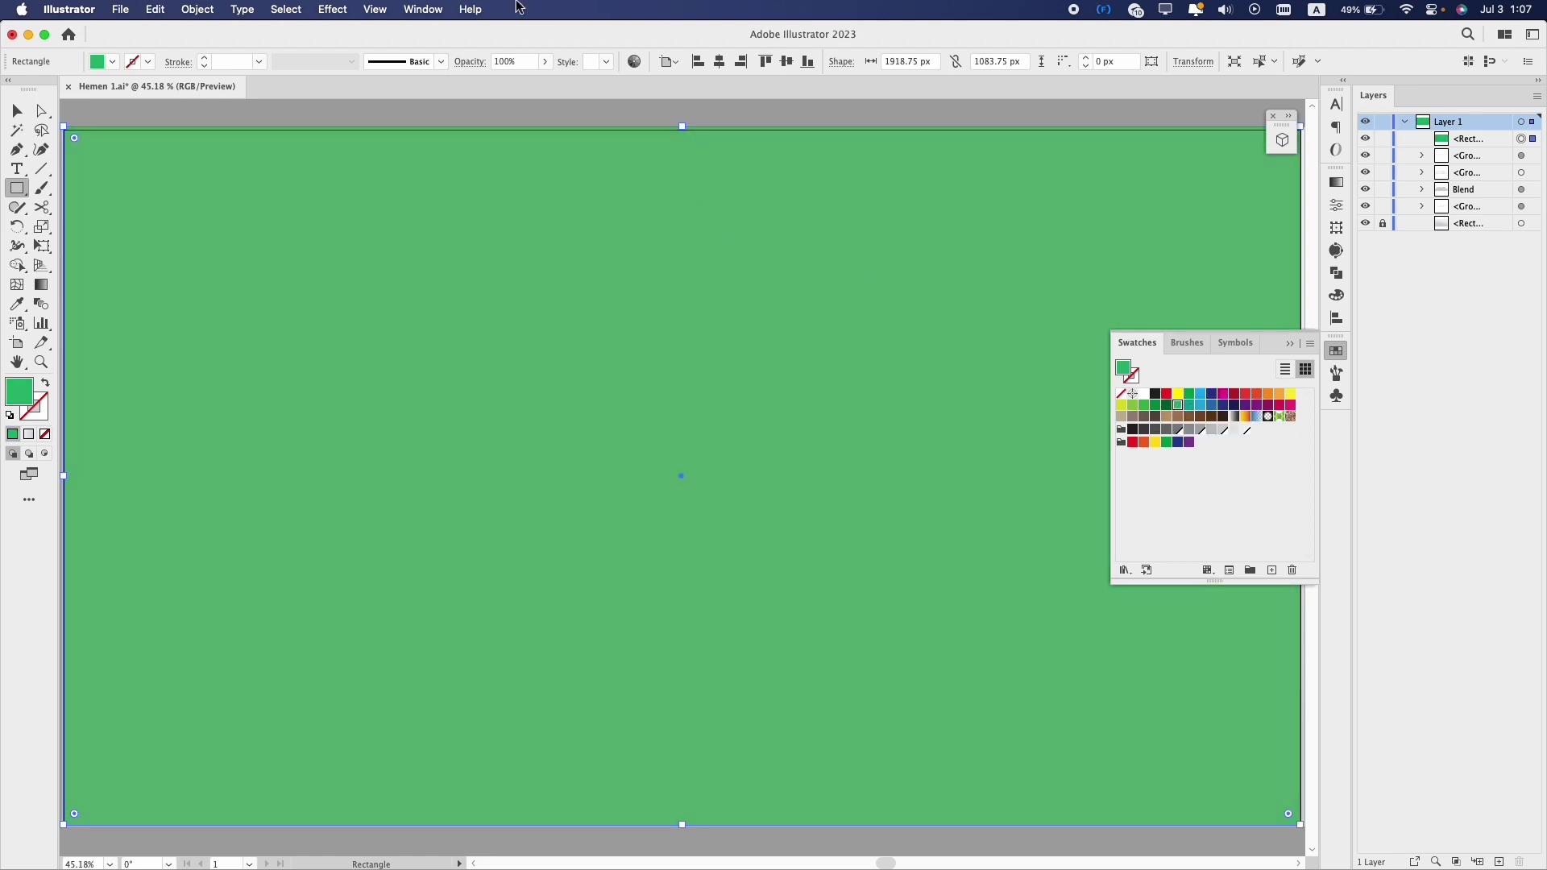
- Set the green rectangle's blending mode to Color so it tints the artwork beneath
left_click(476, 61)
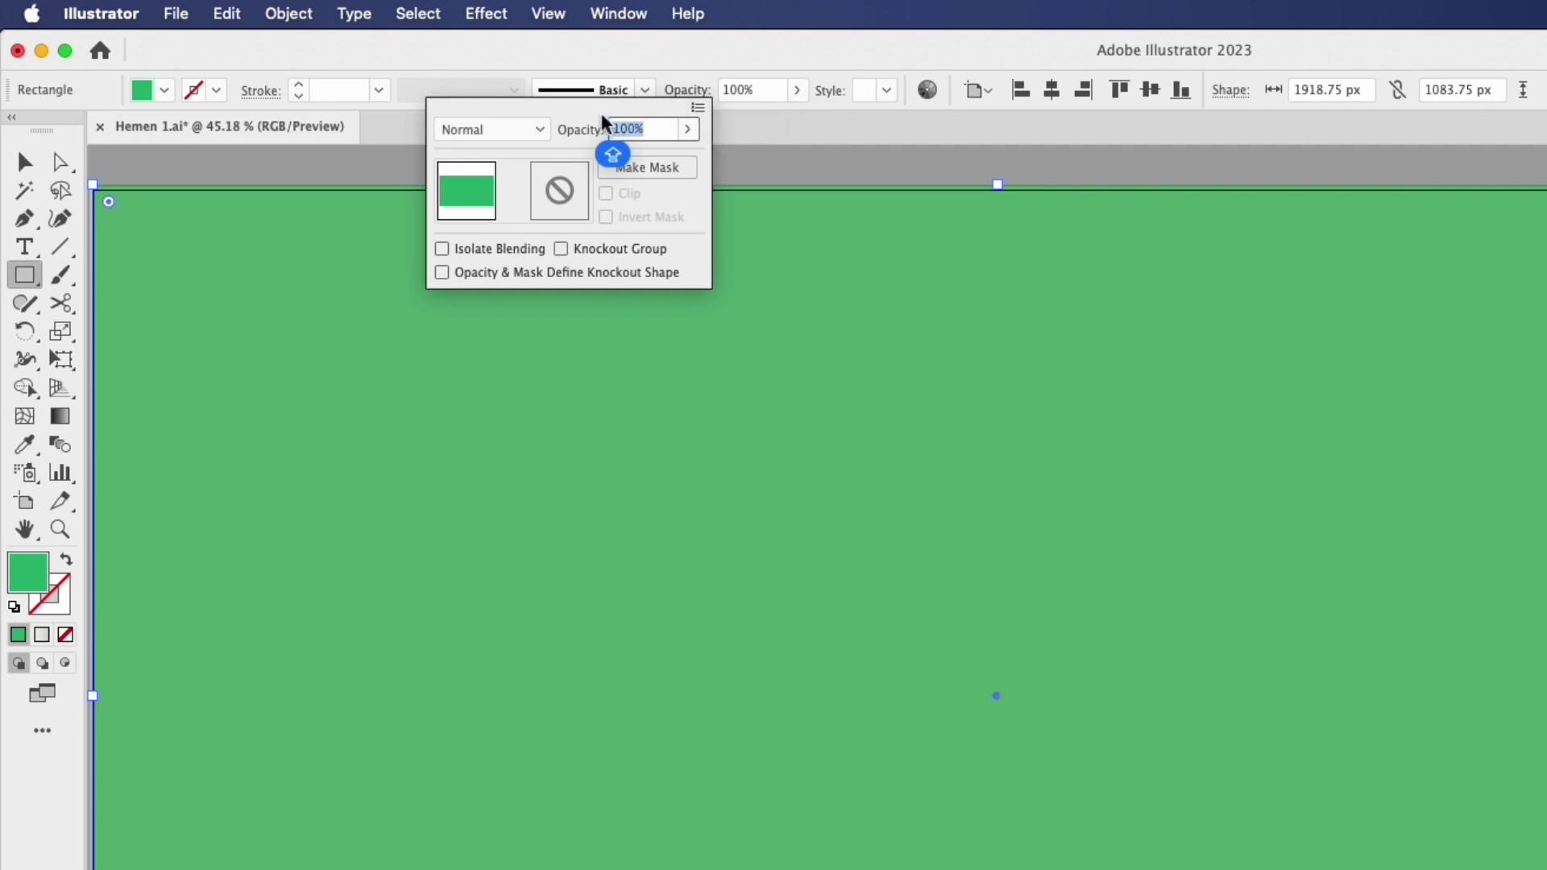
left_click(367, 90)
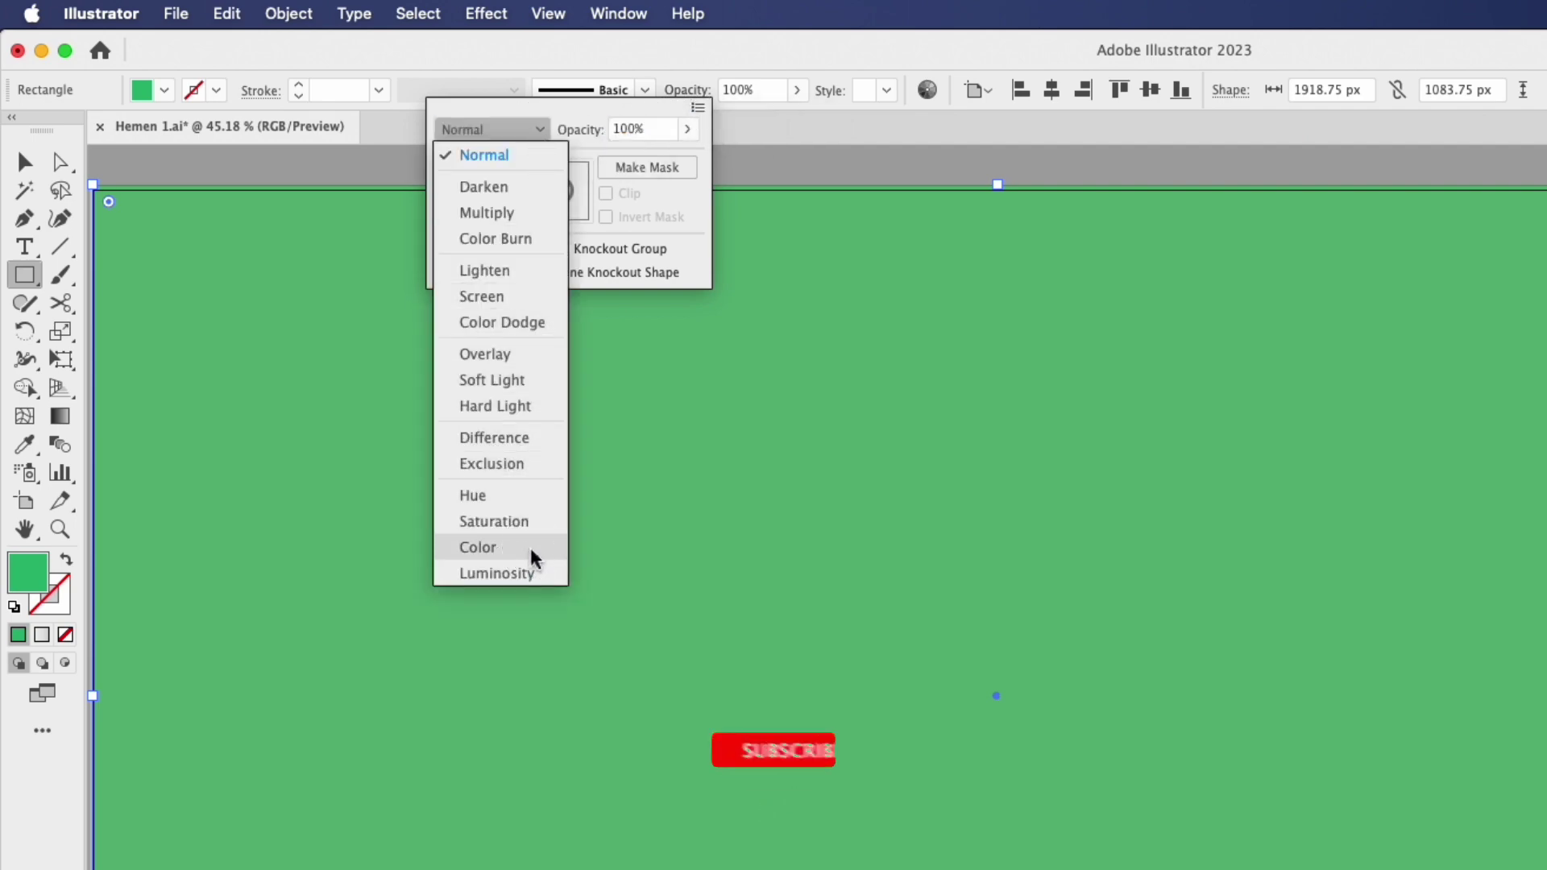
left_click(528, 550)
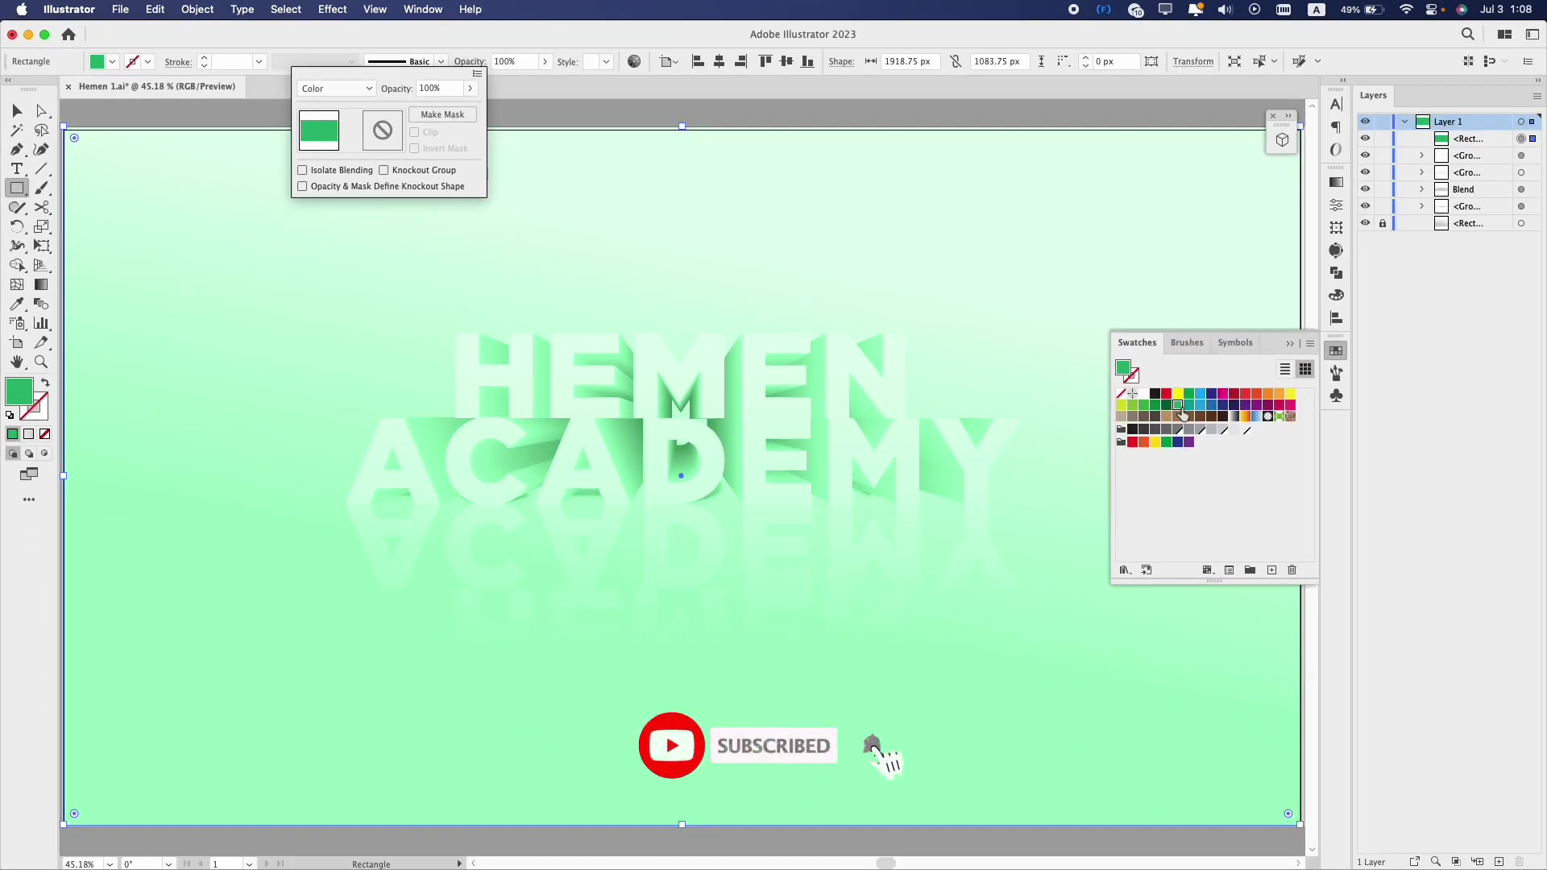
- Change the overlay rectangle's fill to a dark green swatch, deselect it and close the floating panel
left_click(1166, 406)
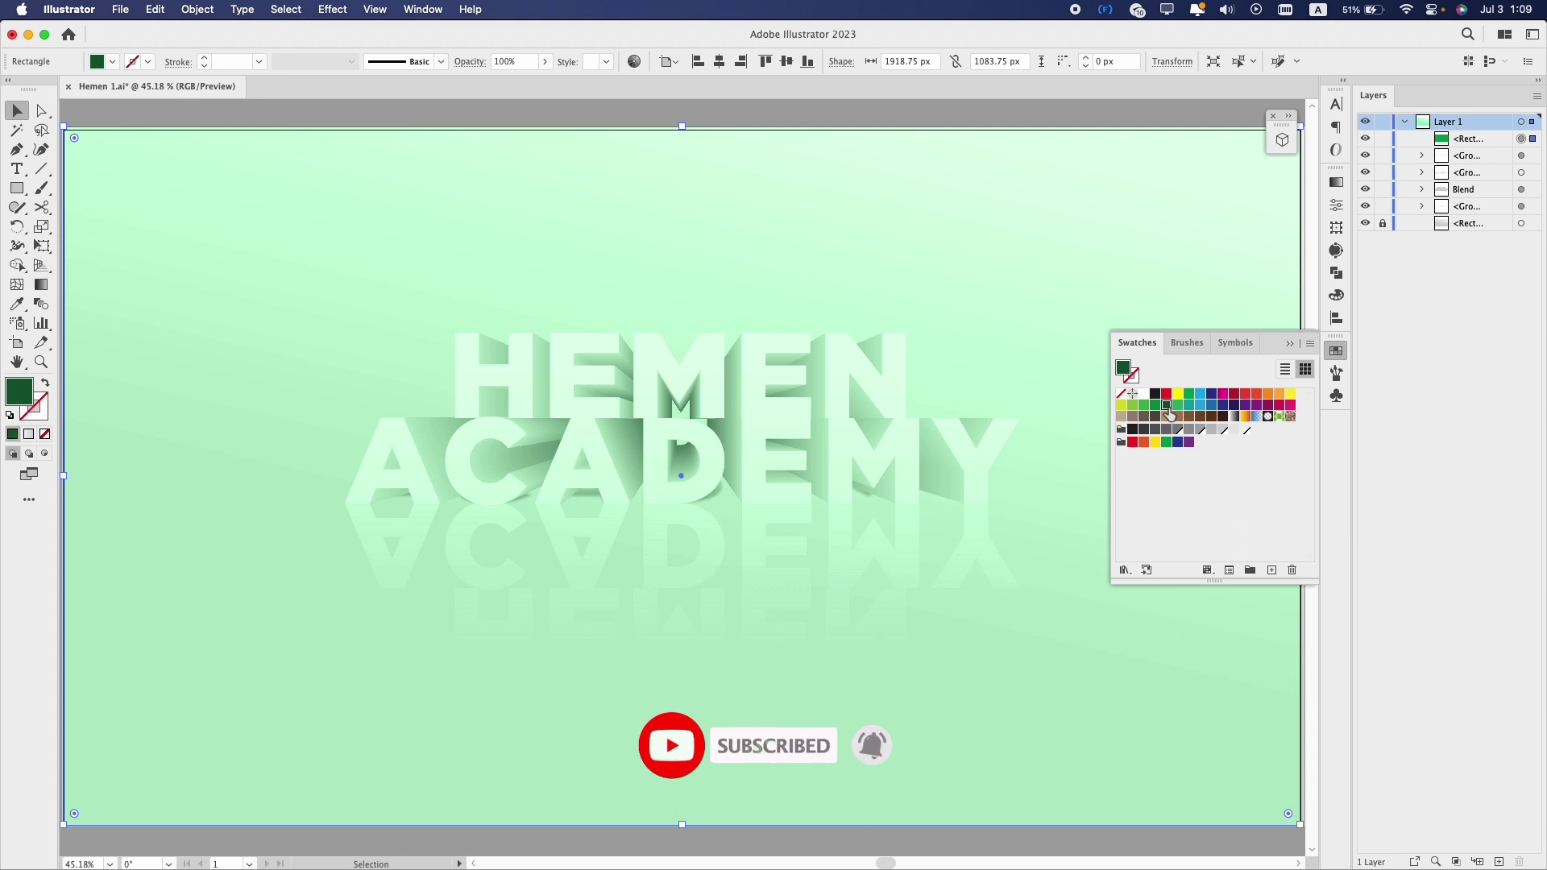
left_click(1289, 345)
left_click(986, 119)
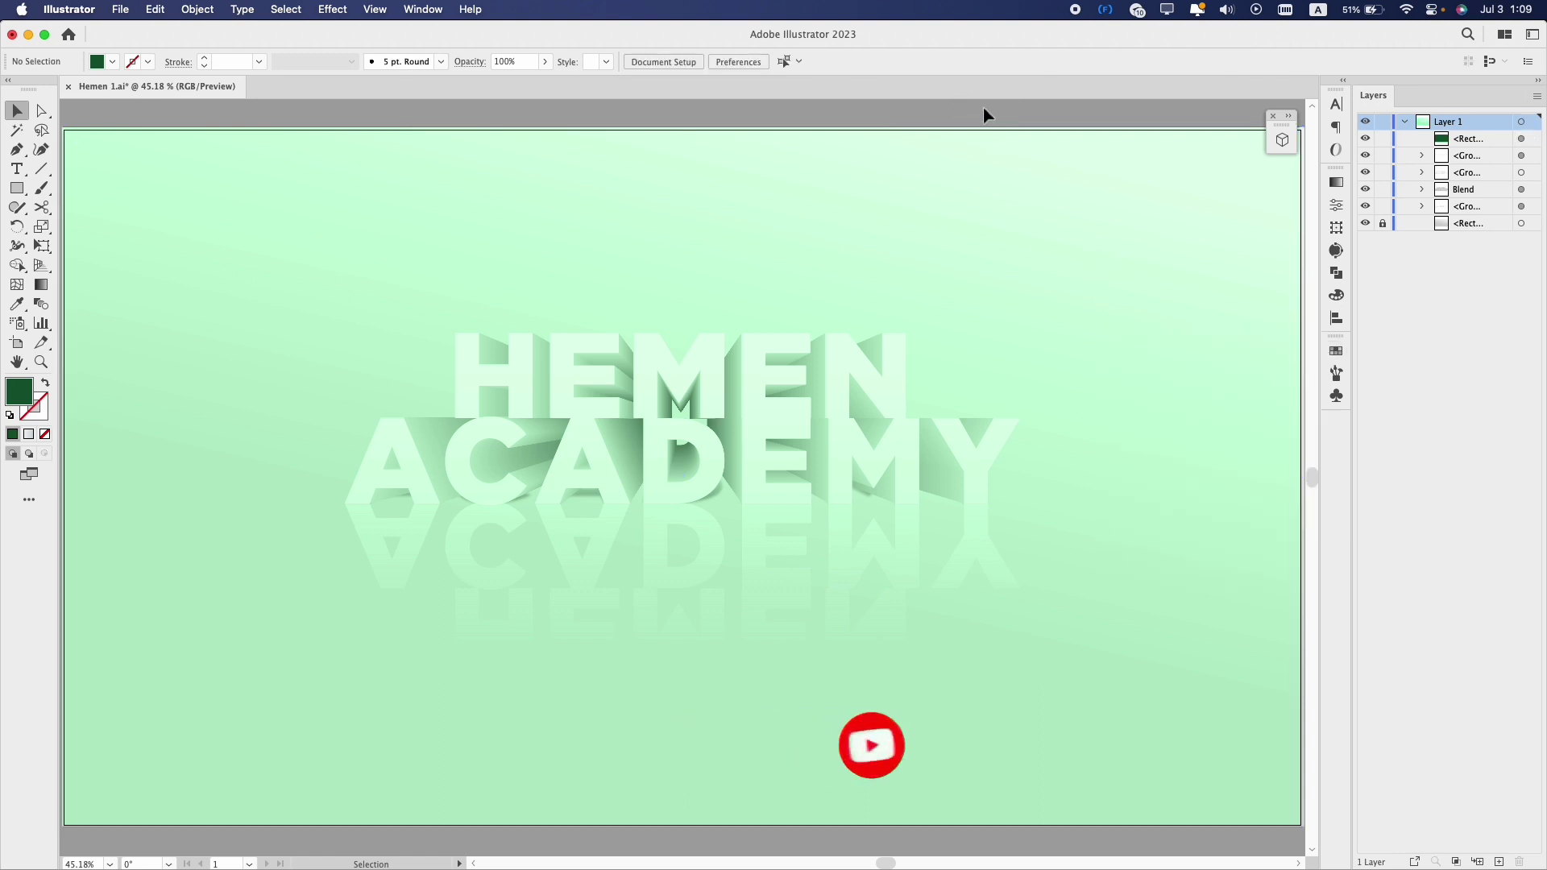
left_click(1271, 117)
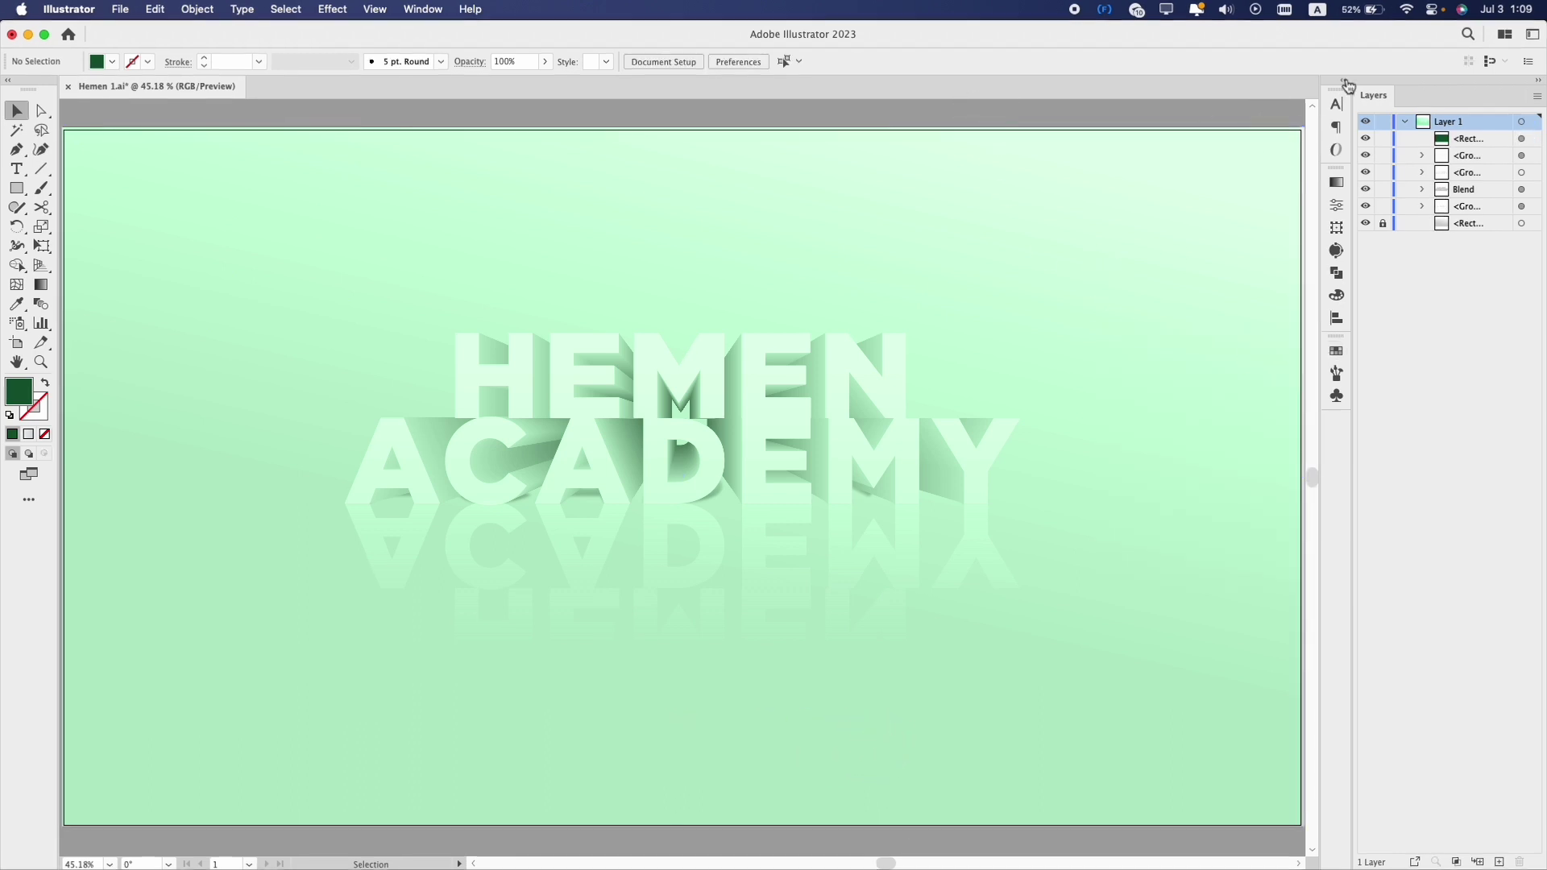